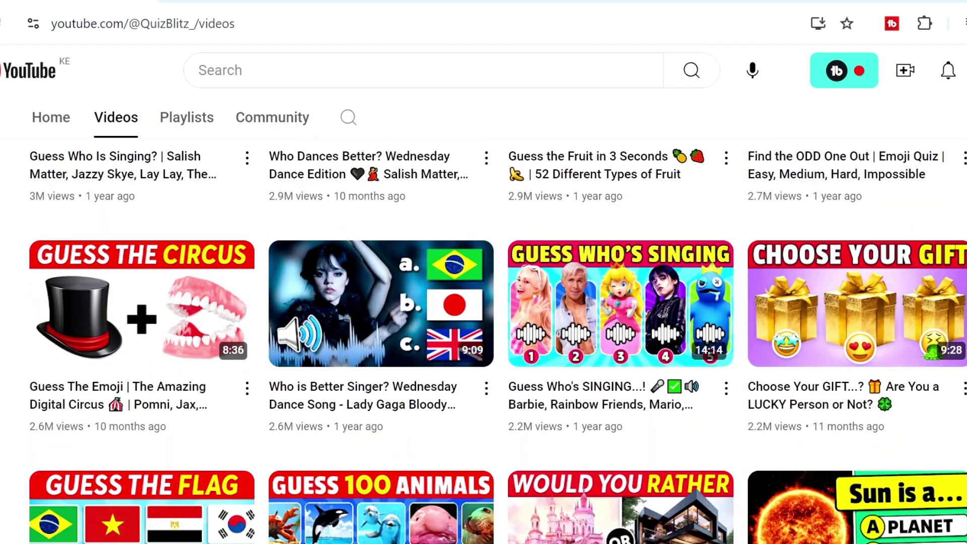
- Browse the QuizBlitz channel's video list for popular quiz formats
scroll(498, 341, "down", 5)
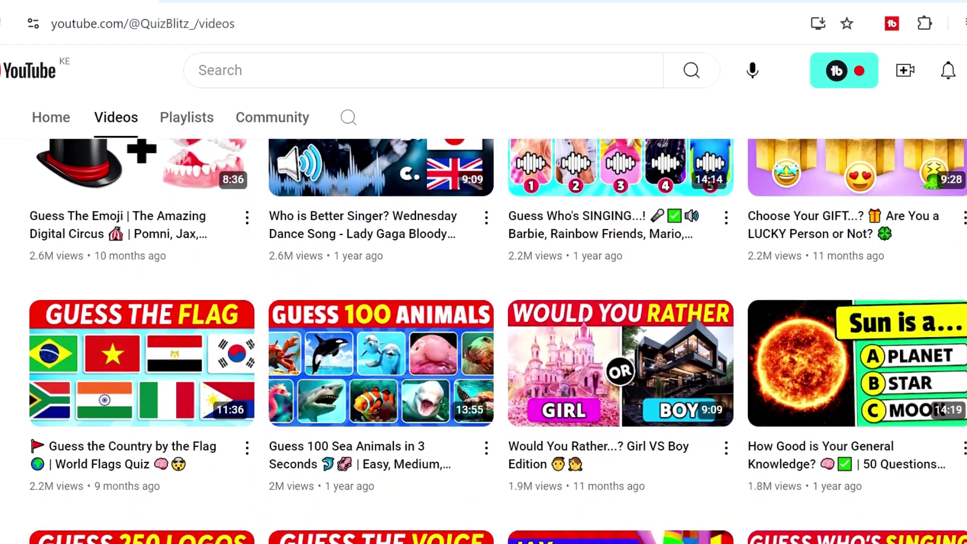
scroll(498, 341, "down", 4)
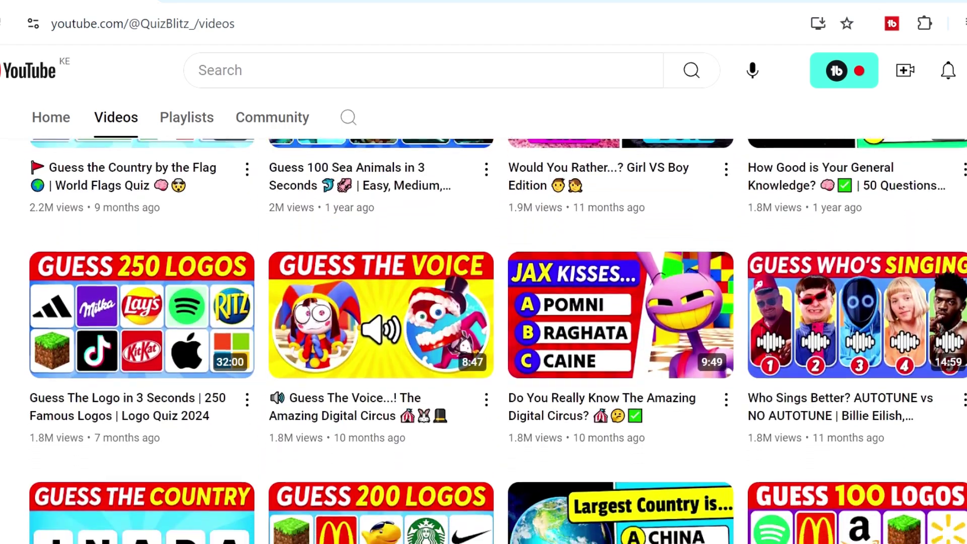
scroll(498, 340, "down", 3)
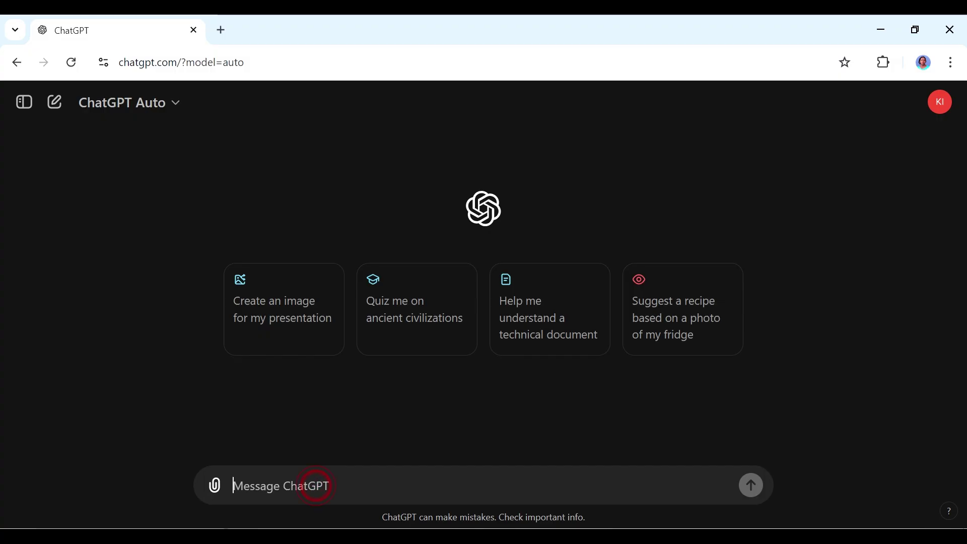
- Have ChatGPT create 20 numbered compound-word quiz questions with two emoji columns, the correct word and a lively voice-over, and review the table
key("ctrl+v")
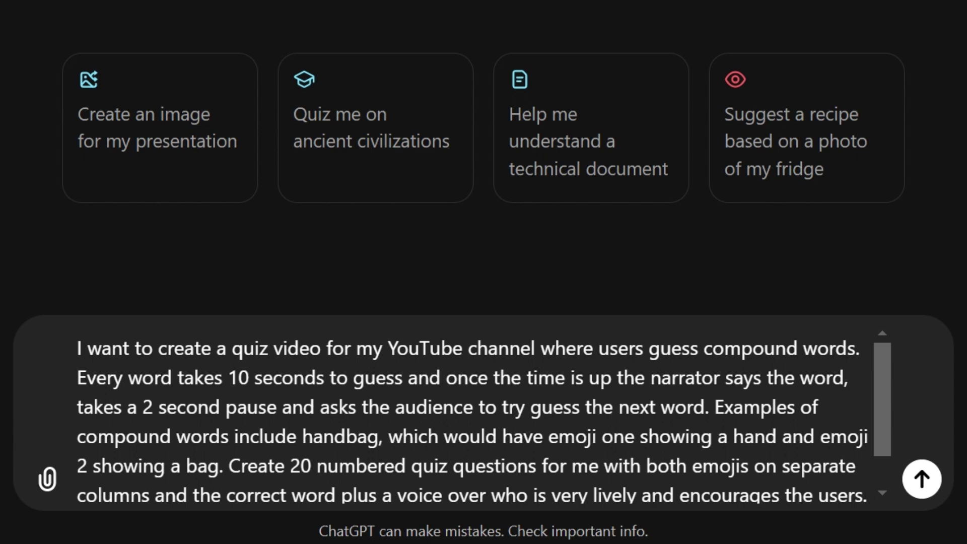
left_click(922, 480)
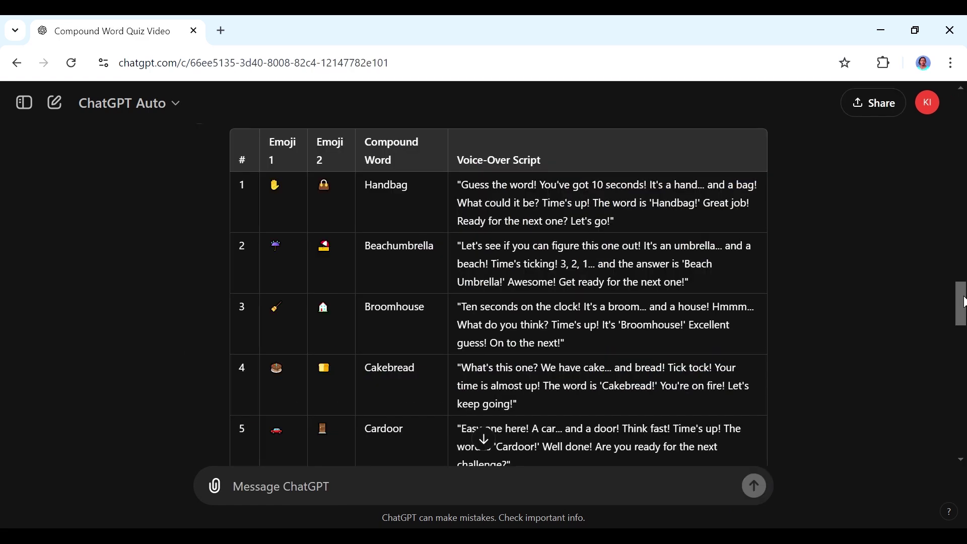
left_click(964, 301)
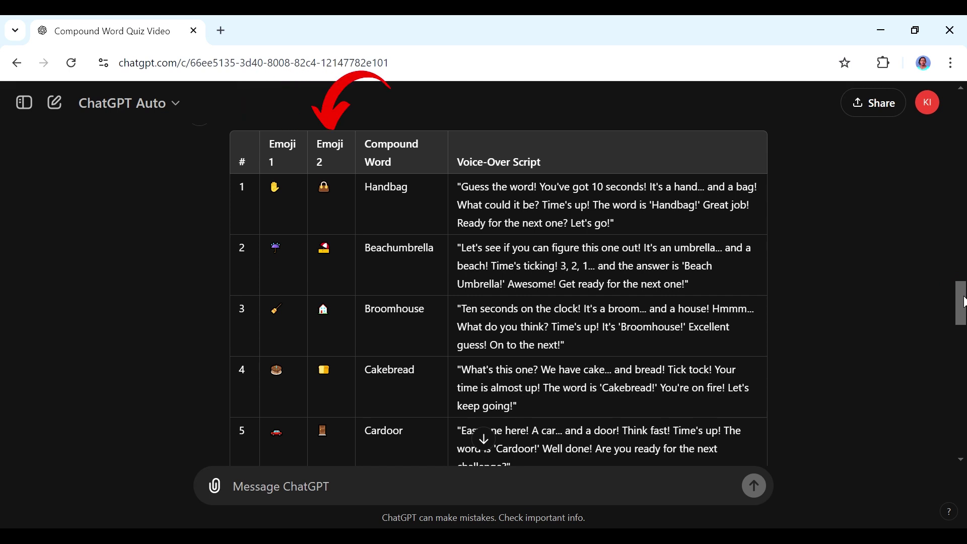
left_click_drag(963, 302, 963, 318)
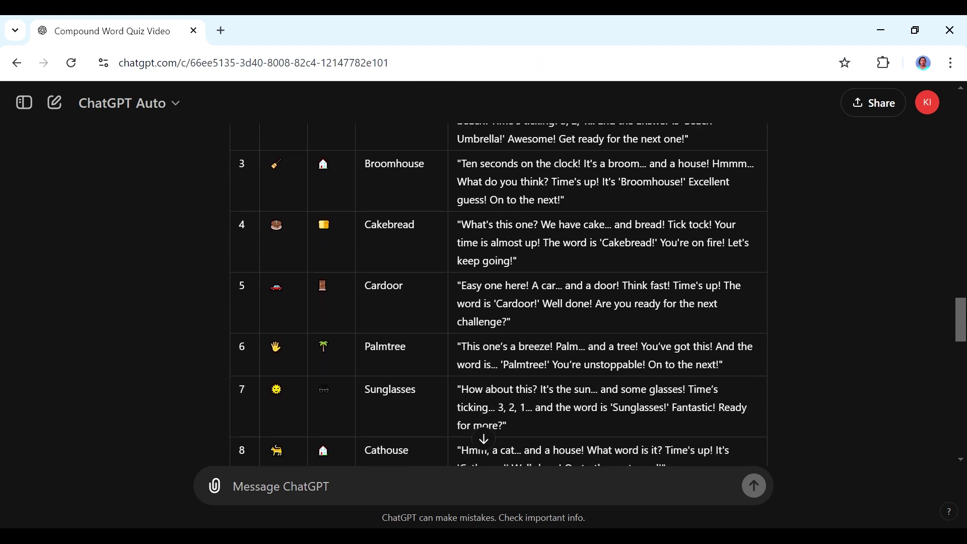
scroll(522, 408, "up", 3)
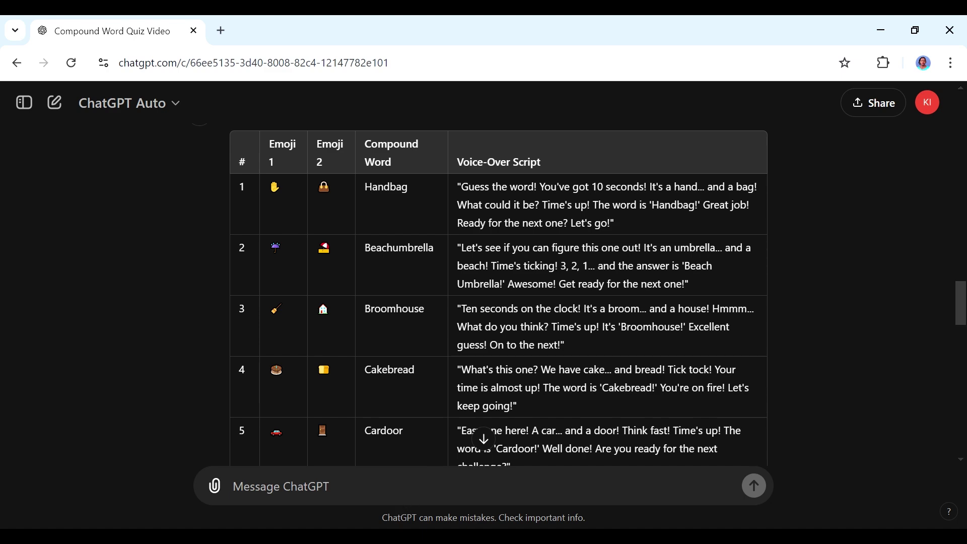
- Switch to Canva and create a new Youtube Video Chapter design at 1920 × 1080 px
key("alt+Left")
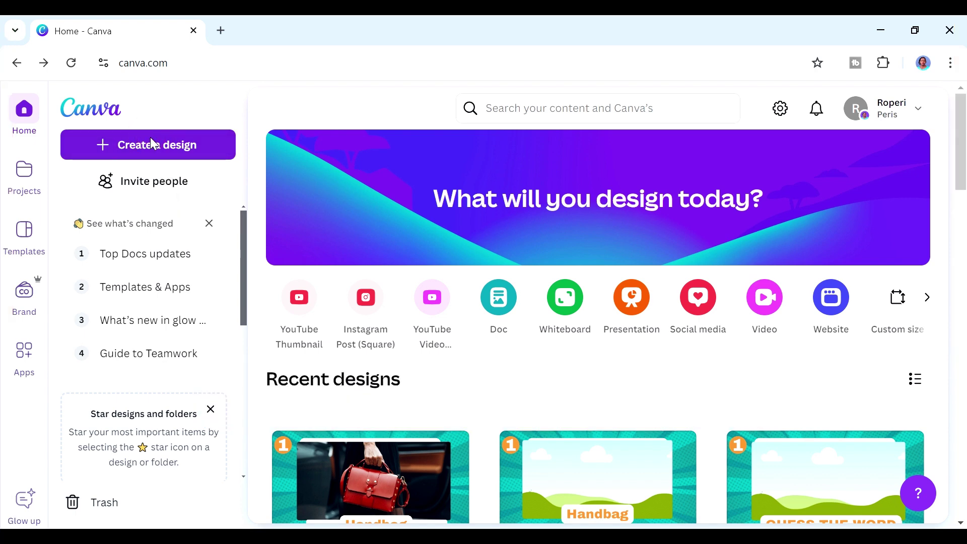
left_click(151, 144)
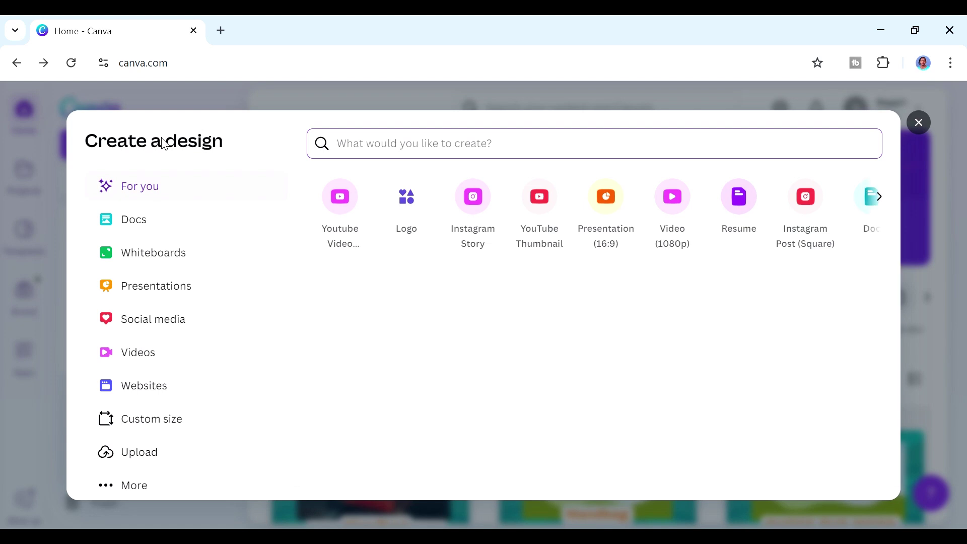
type("YouTube video")
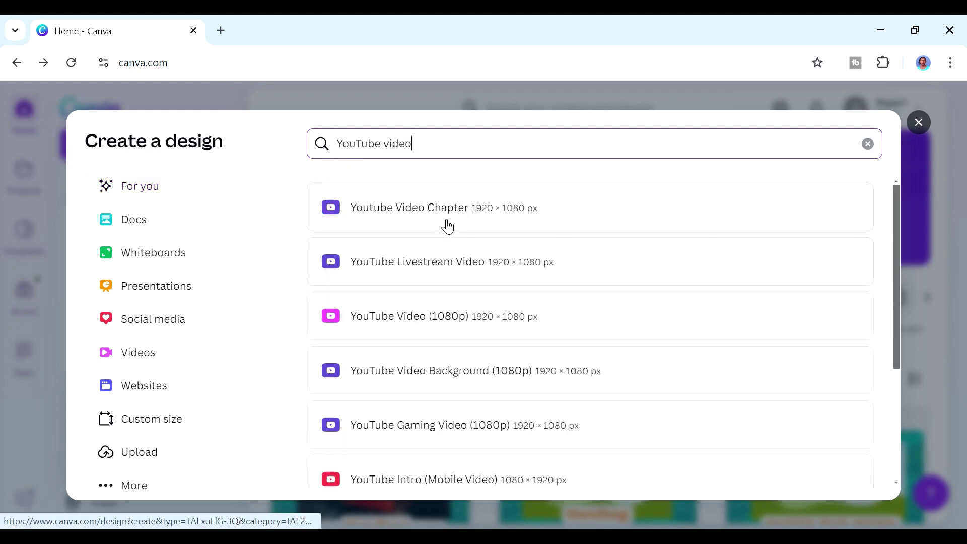
left_click(447, 226)
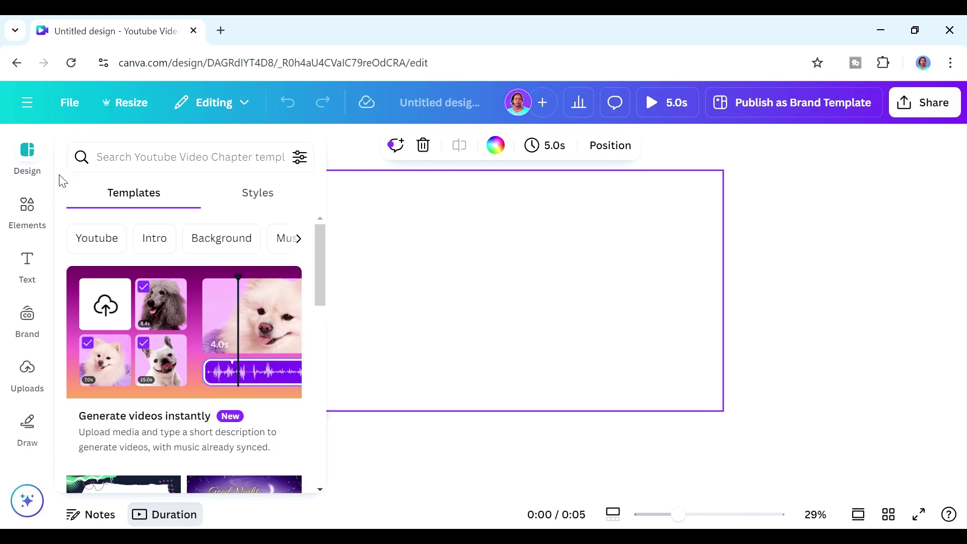
- Search the elements for "blue background" photos and add the blue sunburst image to the page
left_click(25, 221)
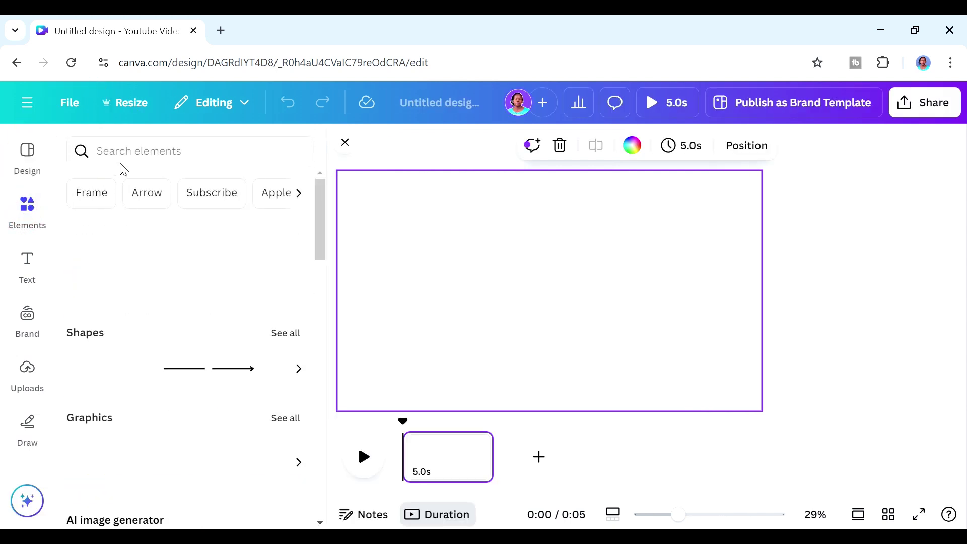
left_click(130, 151)
type("blue background")
key("Return")
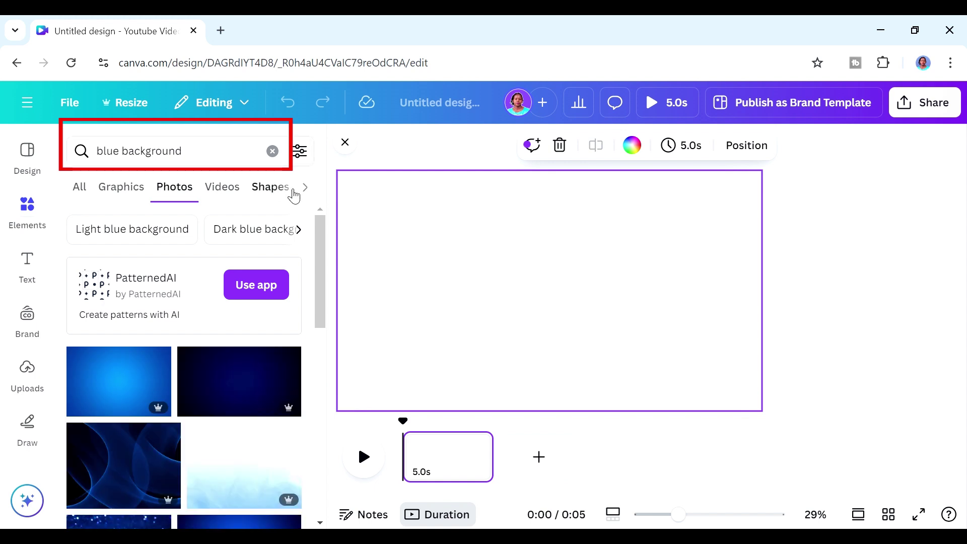
left_click_drag(319, 263, 324, 430)
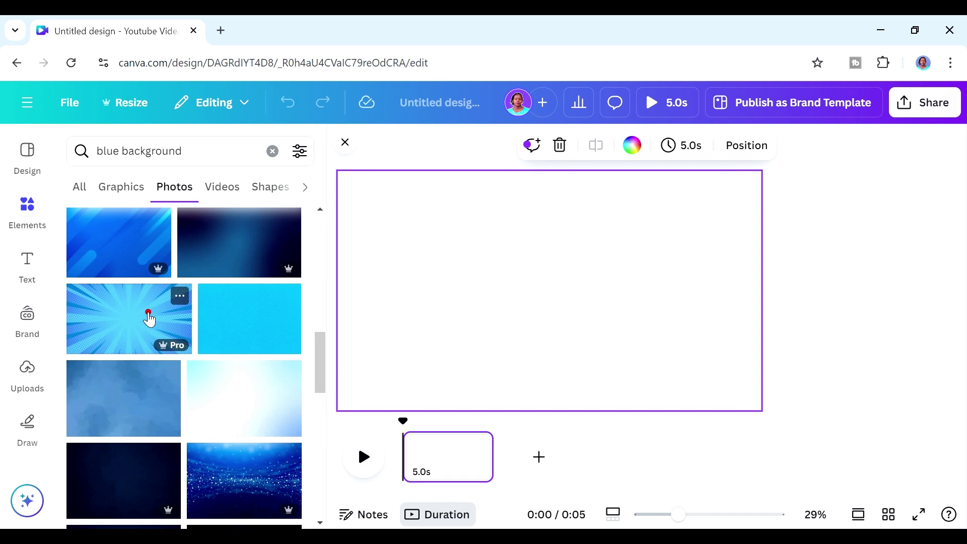
left_click(149, 319)
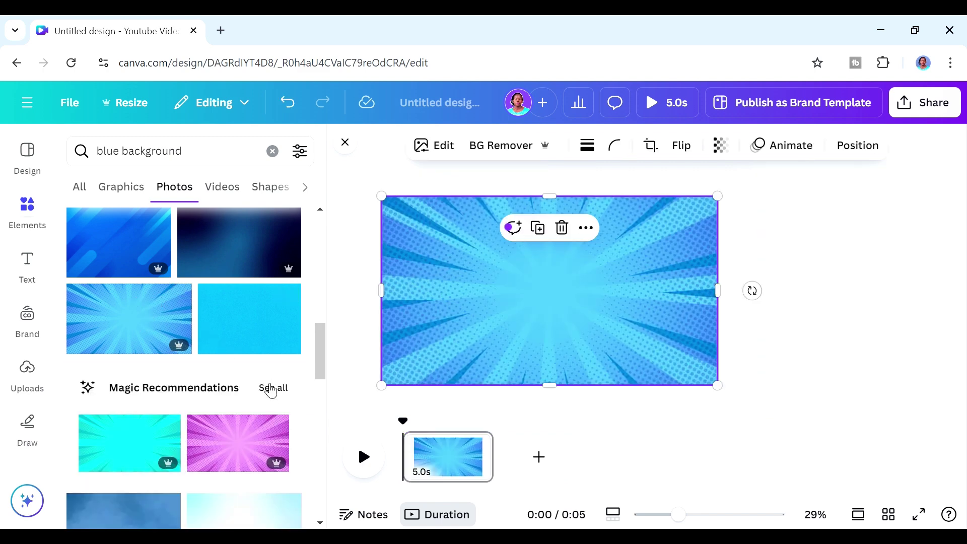
- Set the turquoise sunburst from the magic recommendations as the page background and delete the blue sunburst image
left_click(272, 389)
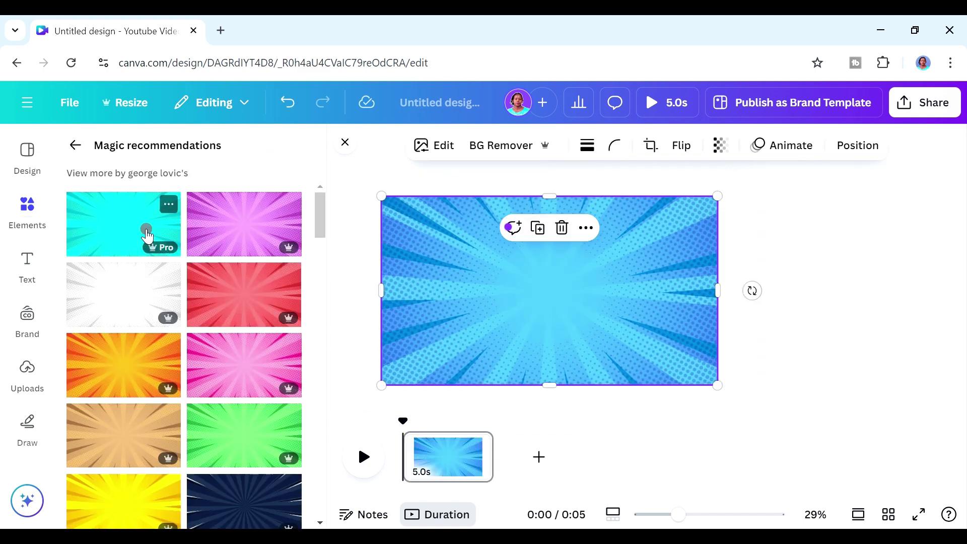
left_click(148, 236)
right_click(492, 307)
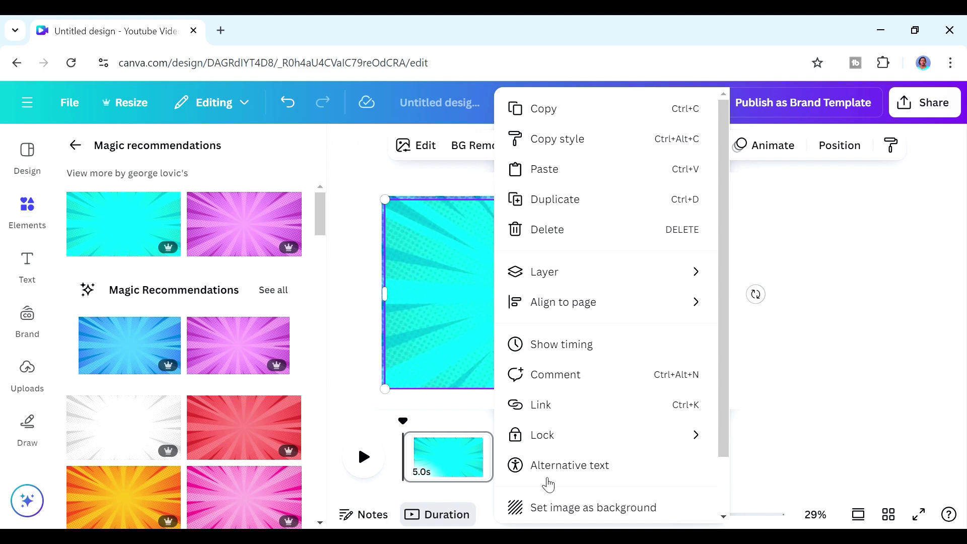
left_click(549, 509)
left_click(520, 361)
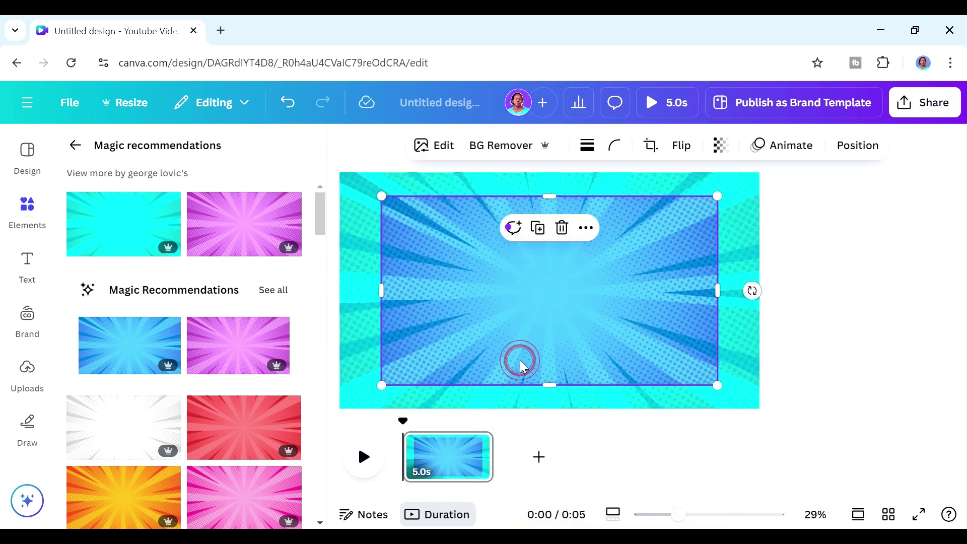
key("Delete")
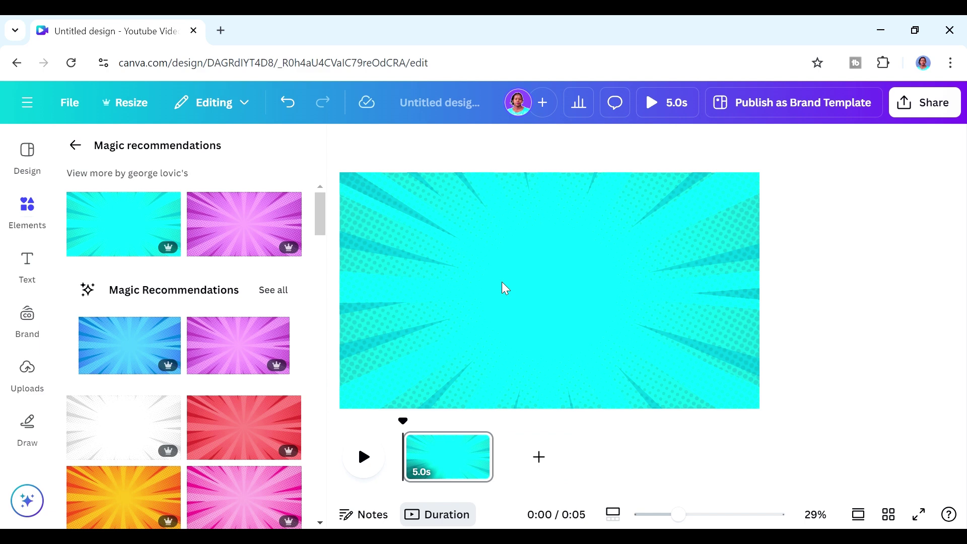
- Add a heading reading "1" to the page and enlarge it to about size 209
left_click(27, 259)
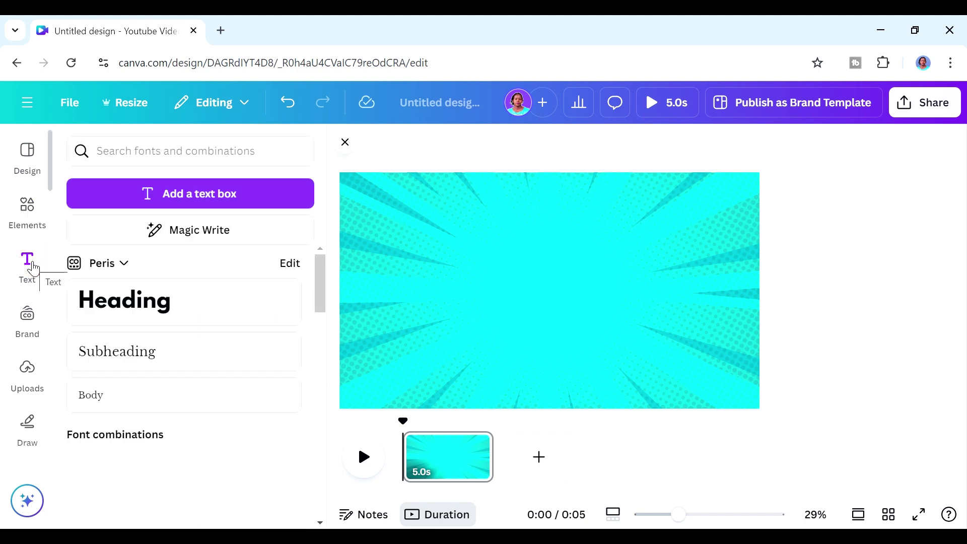
left_click(158, 307)
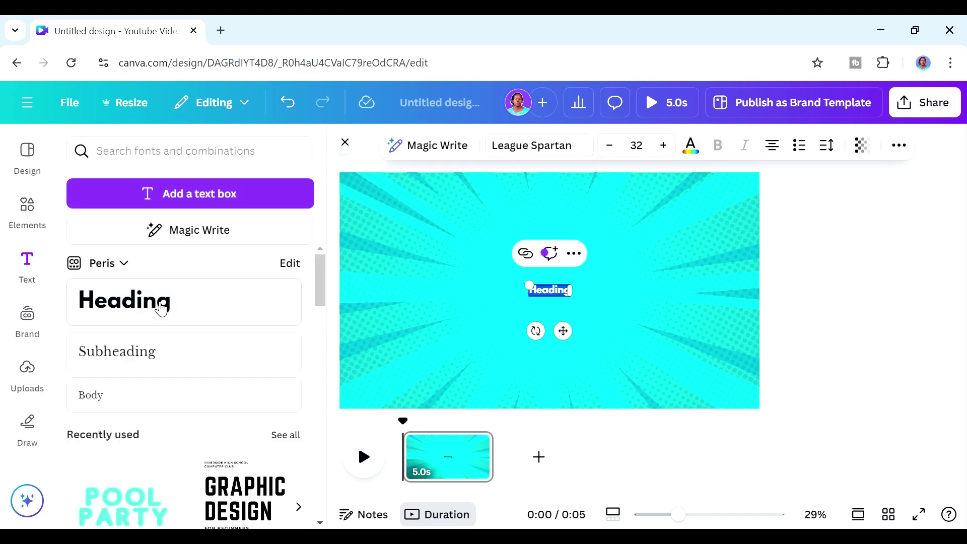
key("BackSpace")
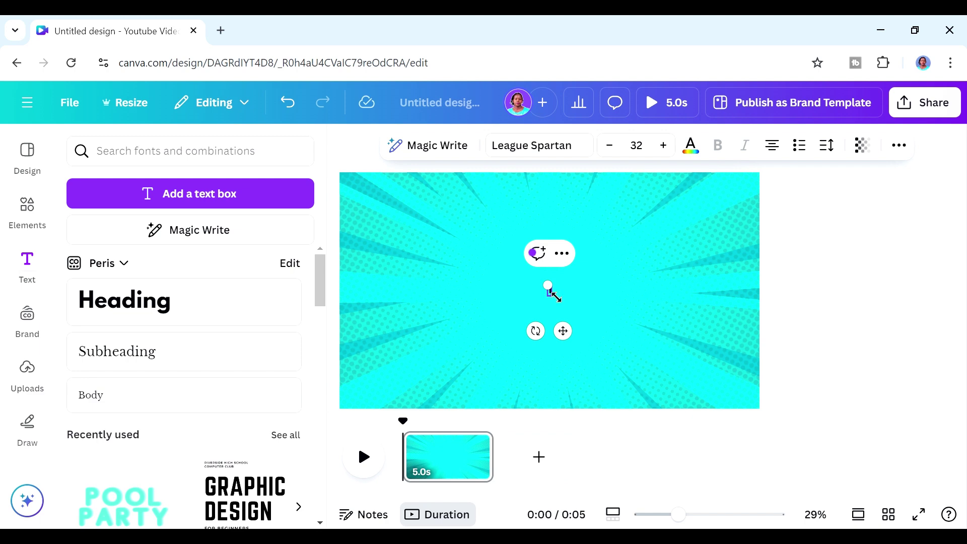
type("1")
left_click_drag(554, 296, 628, 270)
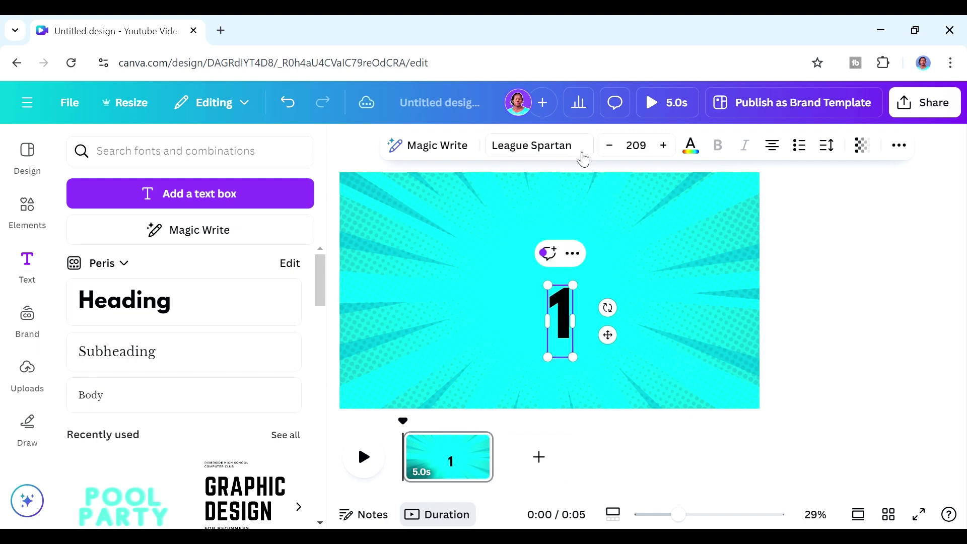
- Set the number 1 in Archivo Black and place it in the page's upper-left corner at about size 145
left_click(584, 151)
left_click_drag(319, 296, 325, 341)
left_click(201, 392)
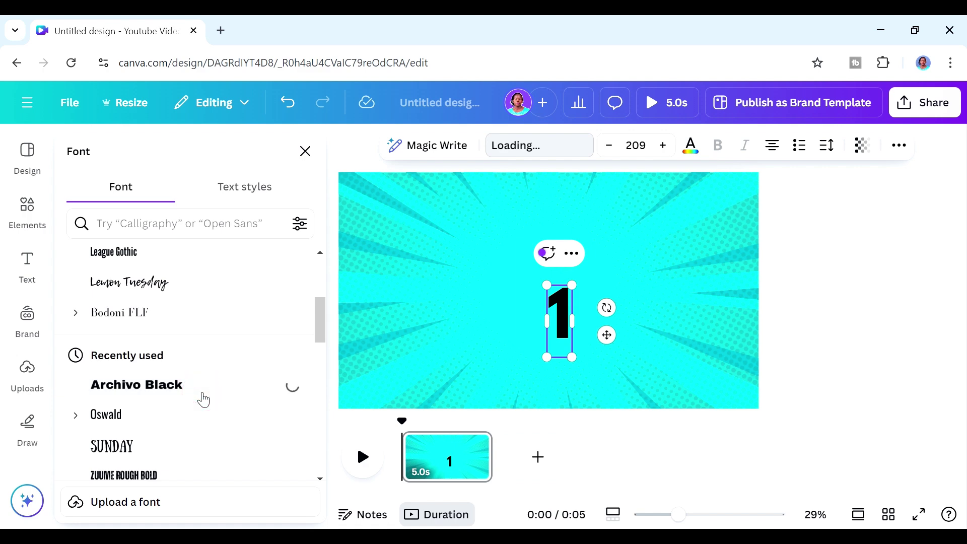
left_click_drag(602, 324, 412, 219)
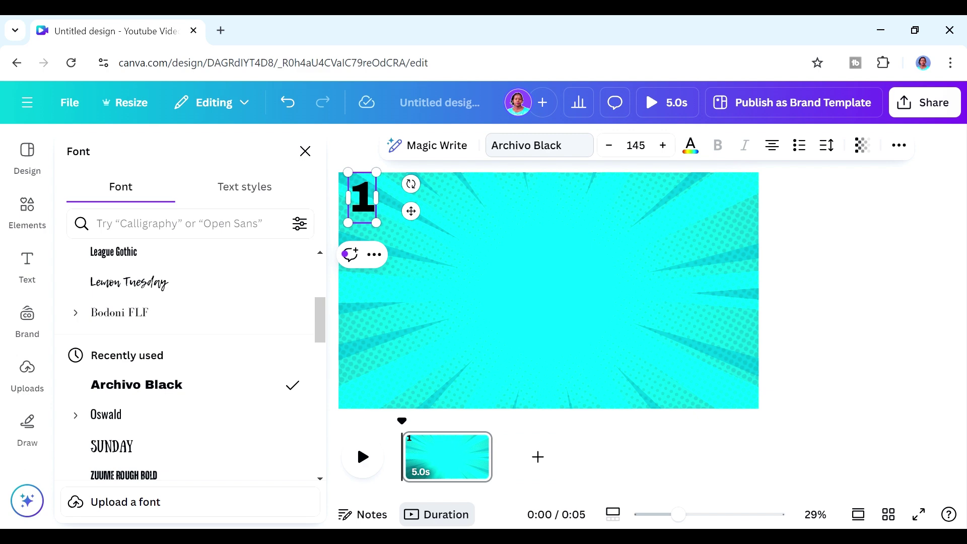
left_click(421, 225)
- Duplicate the number 1, change the copy to "GUESS THE WORD" and fit it on one line across the page's upper part
left_click(370, 211)
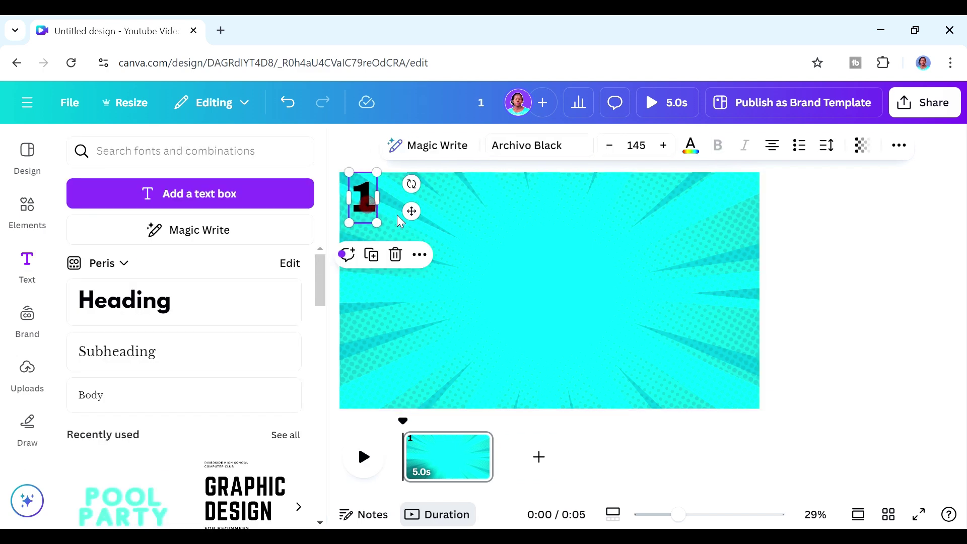
left_click_drag(370, 211, 487, 252)
double_click(488, 252)
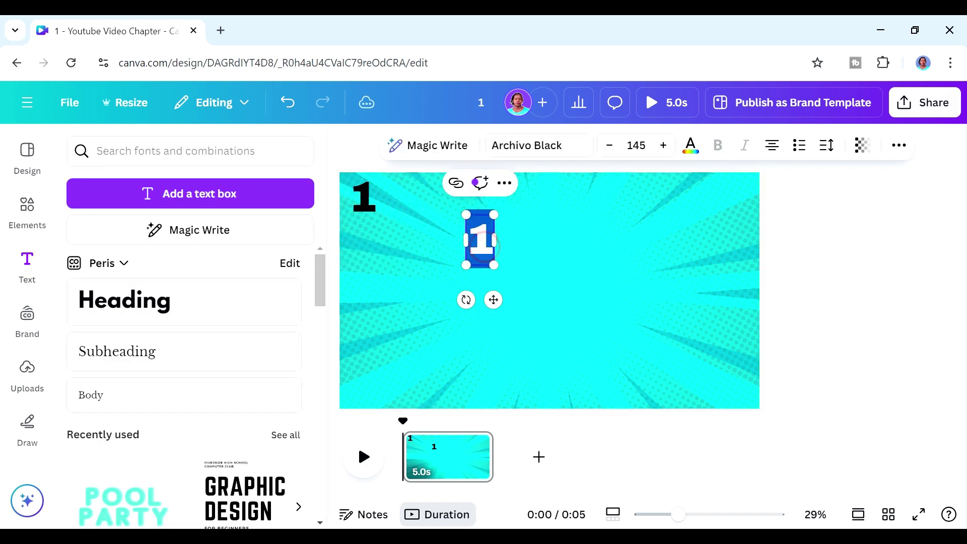
type("GUESS")
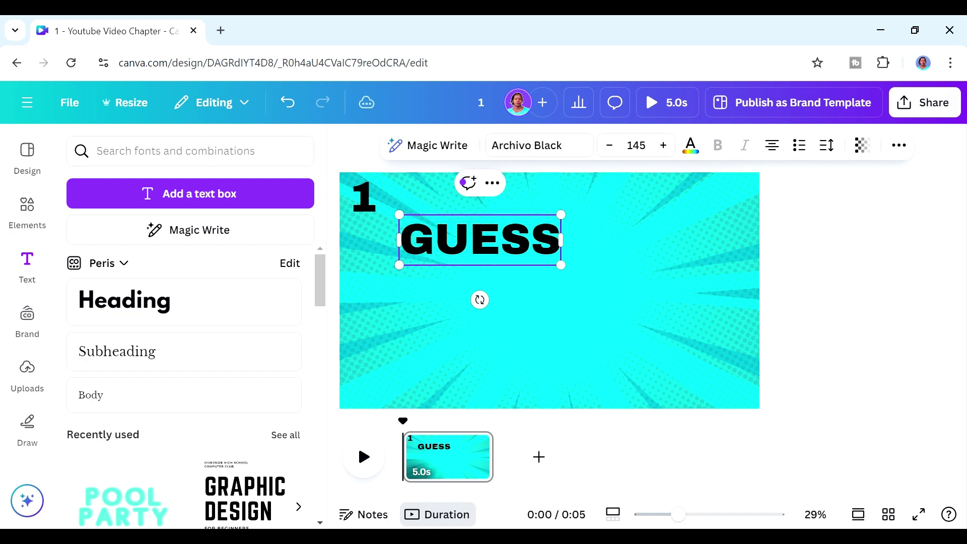
type(" THE WORD")
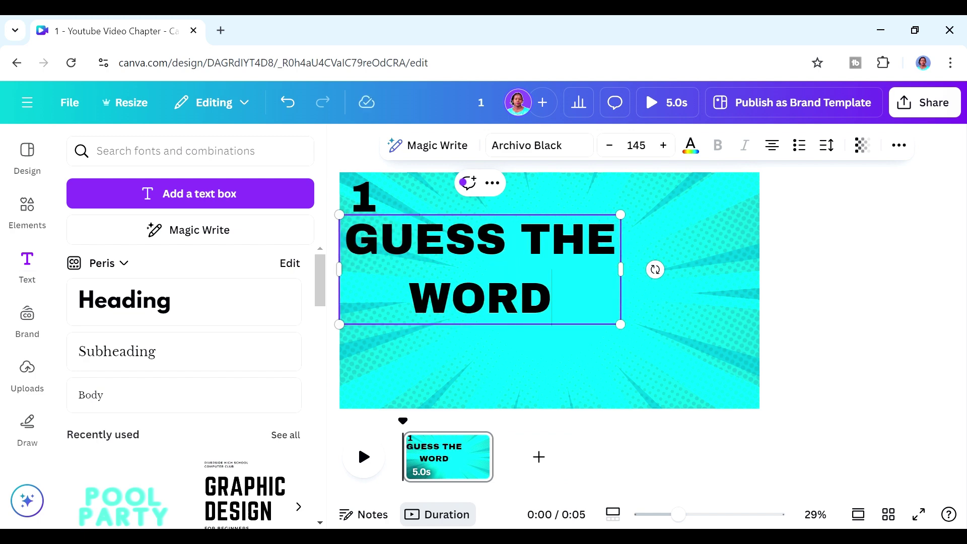
left_click_drag(621, 324, 668, 249)
left_click(555, 303)
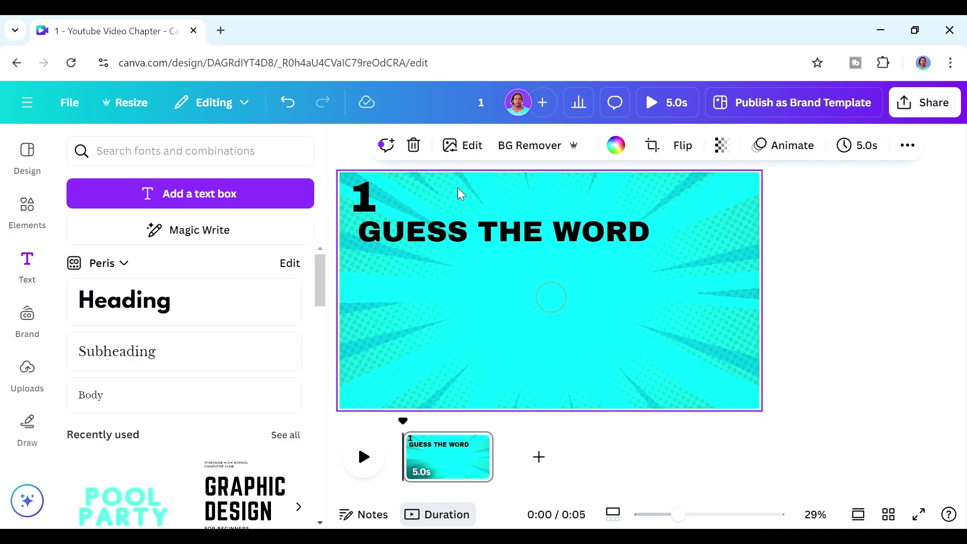
left_click_drag(453, 232, 503, 215)
- Place another copy of the number 1 below the left part of the "GUESS THE WORD" title
left_click(374, 211)
left_click_drag(375, 212, 461, 307)
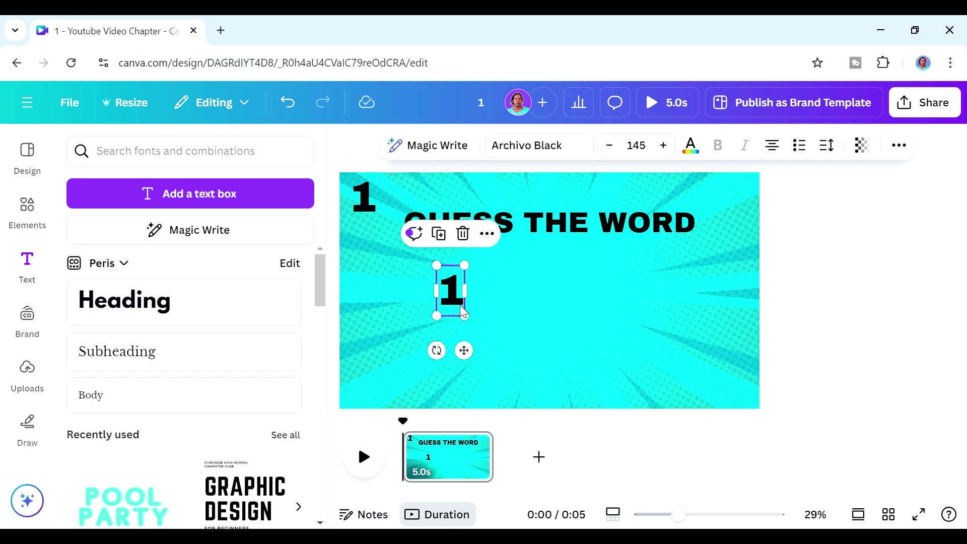
- Select the text of the lower number 1 for replacement and open the Emojipedia website in a new tab
left_click(220, 30)
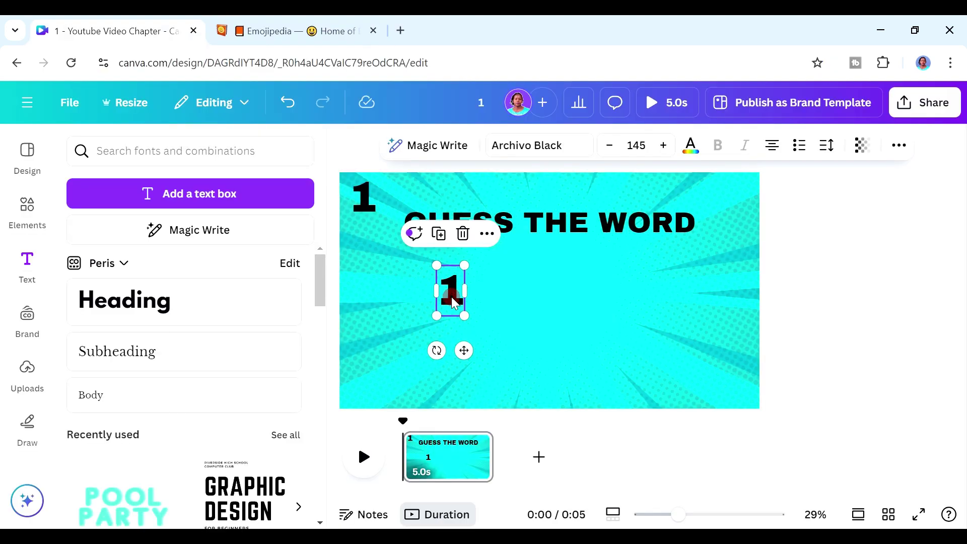
key("Return")
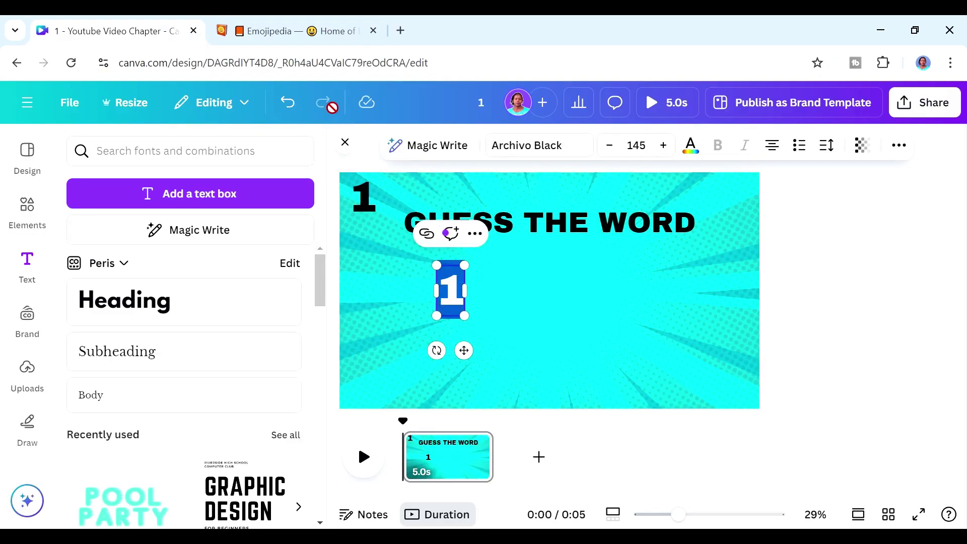
left_click(298, 31)
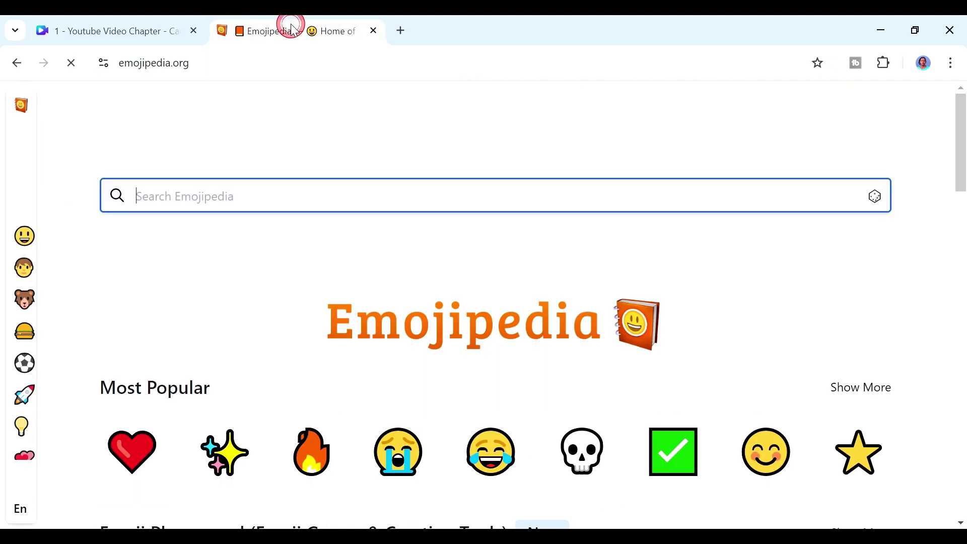
- Copy the Smiling Face with Smiling Eyes emoji and paste it in place of the lower number 1 in the Canva design
left_click(770, 466)
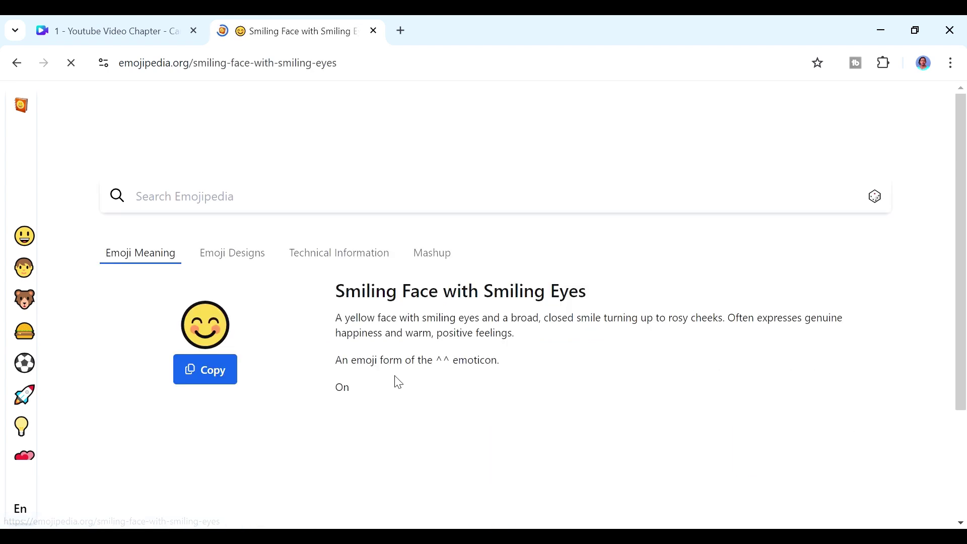
left_click(220, 373)
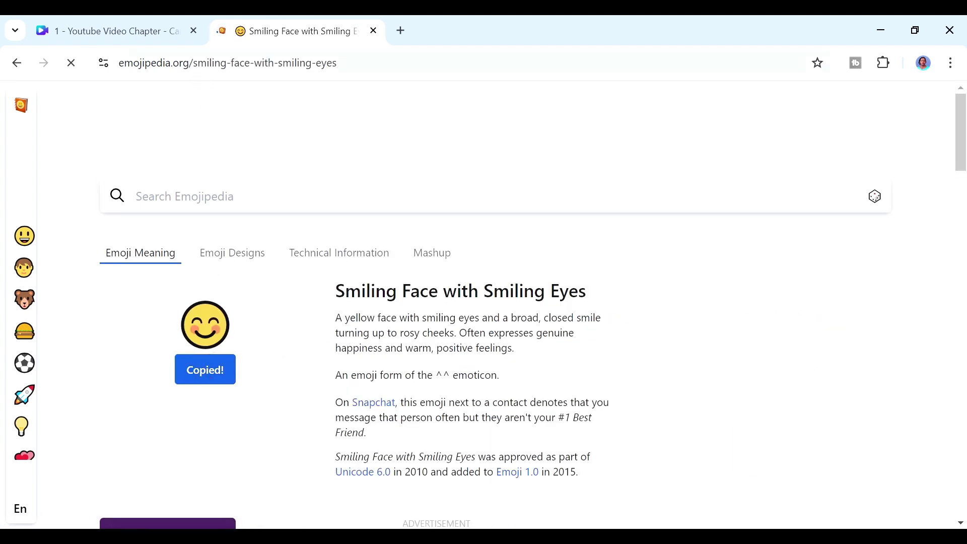
left_click(172, 33)
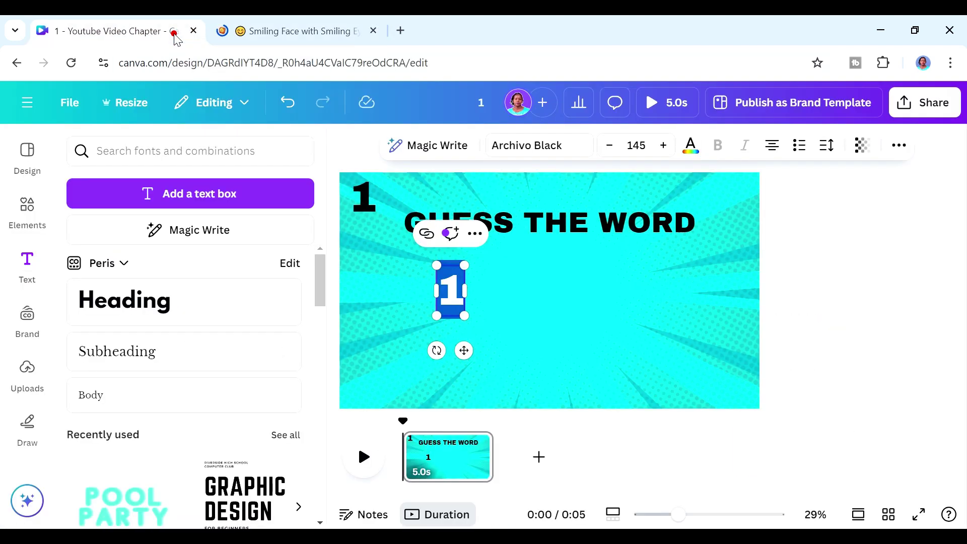
double_click(451, 289)
key("ctrl+v")
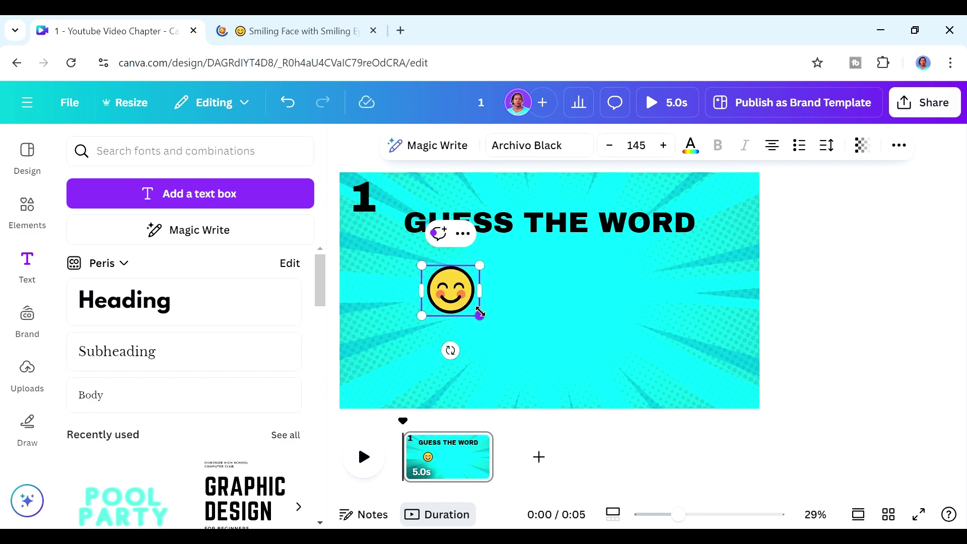
- Enlarge the smiling emoji to about twice its size and duplicate it so two emojis sit side by side below the title
left_click_drag(480, 316, 549, 379)
left_click_drag(498, 340, 650, 317)
key("ctrl+d")
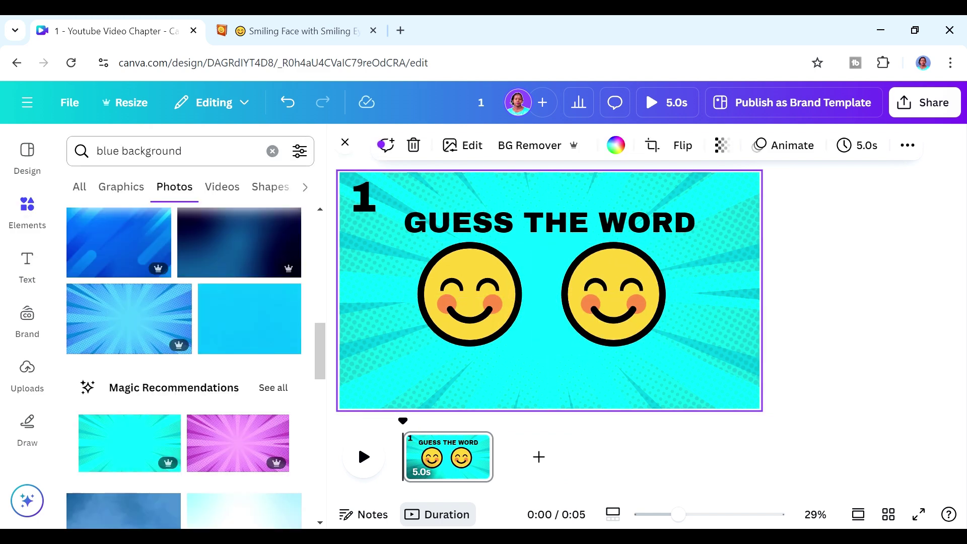
- Search the elements for "FRAME" and add the square frame with rounded corners to the page
left_click(171, 151)
key("ctrl+a")
type("FRA")
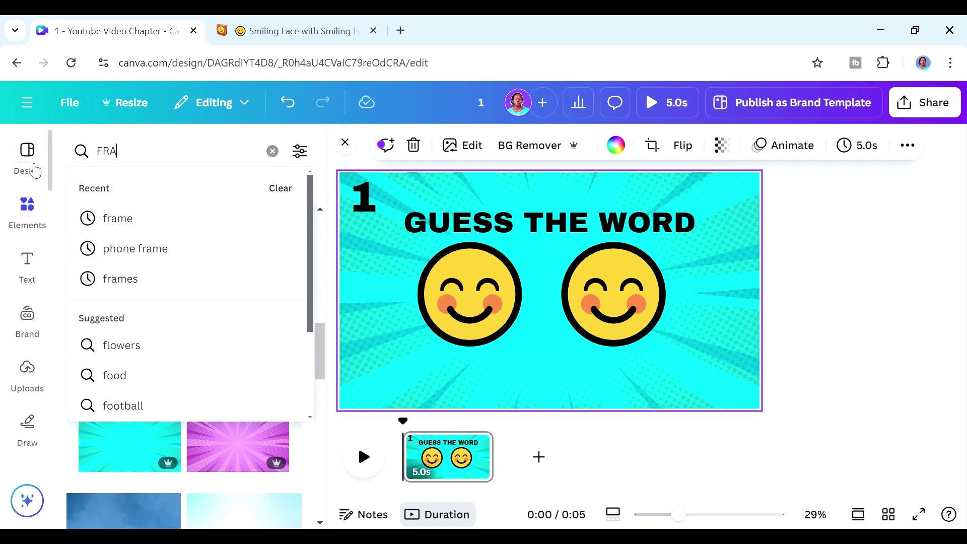
type("ME")
key("Return")
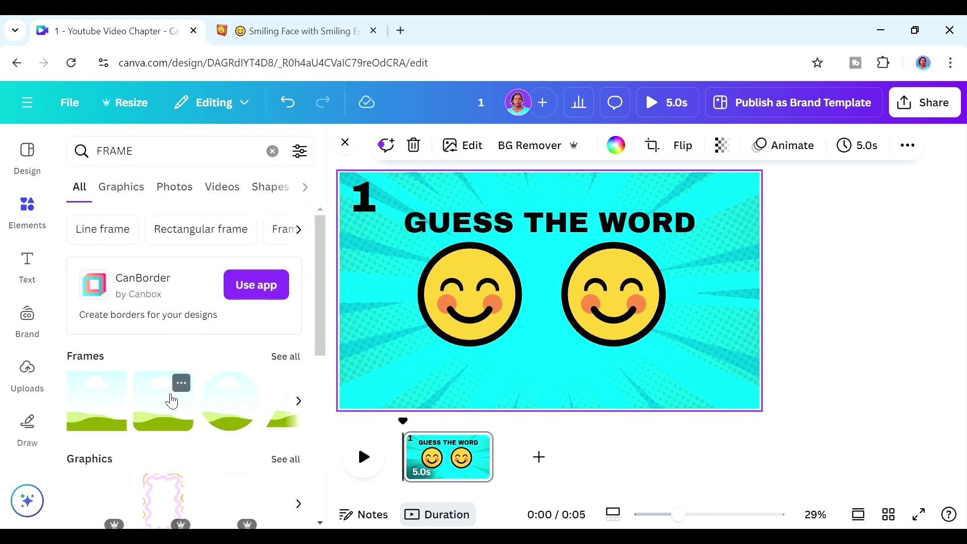
left_click(171, 401)
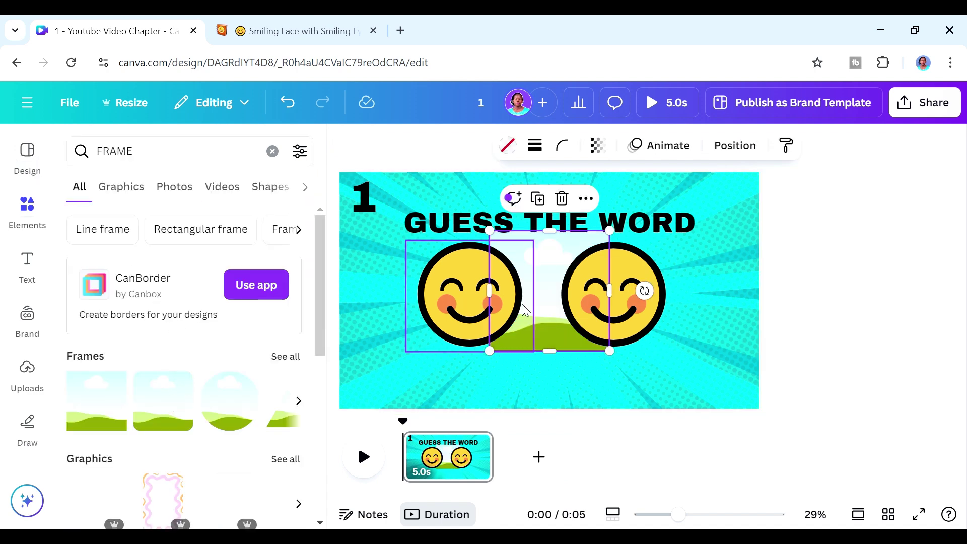
- Stretch the frame horizontally to span both emojis and move it to the front of the layer order
left_click_drag(489, 291, 406, 285)
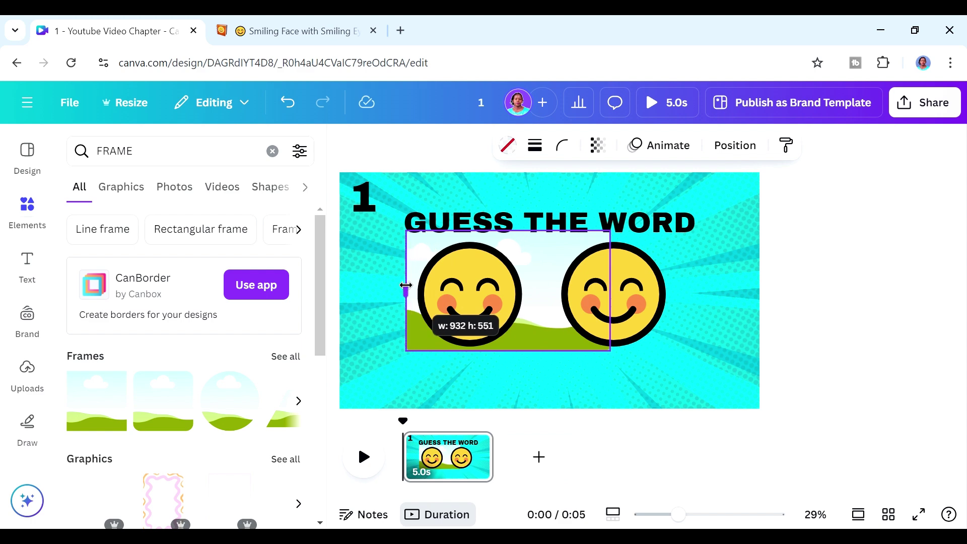
left_click_drag(610, 288, 694, 287)
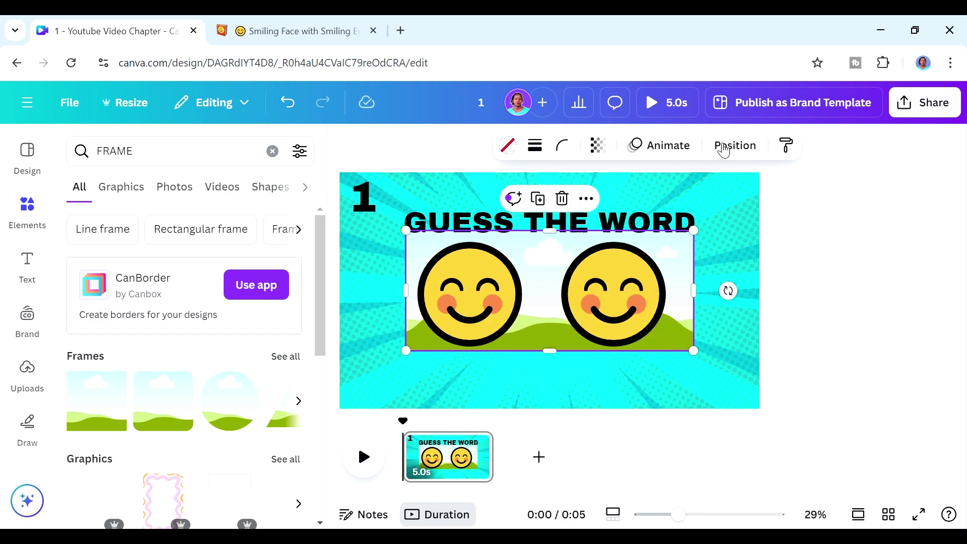
left_click(726, 146)
left_click(255, 194)
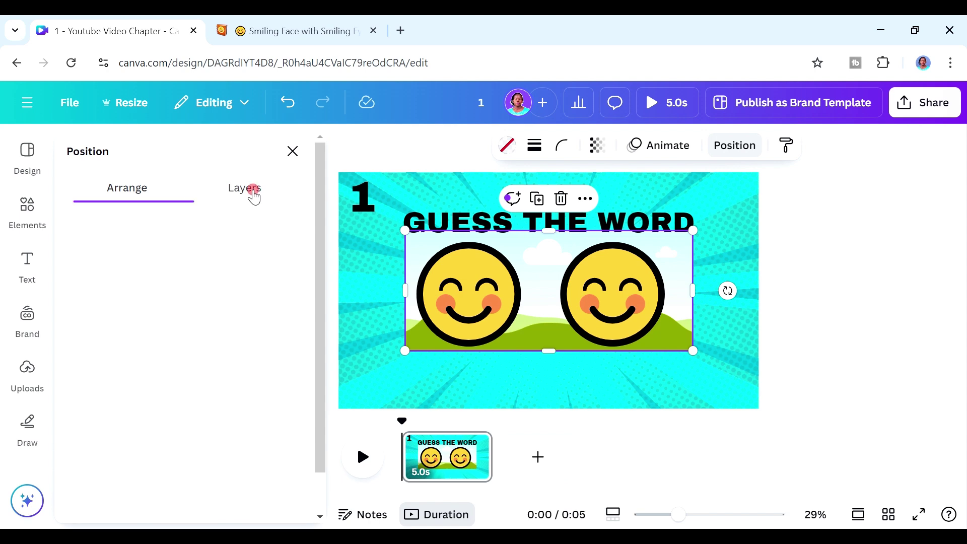
left_click_drag(217, 473, 221, 270)
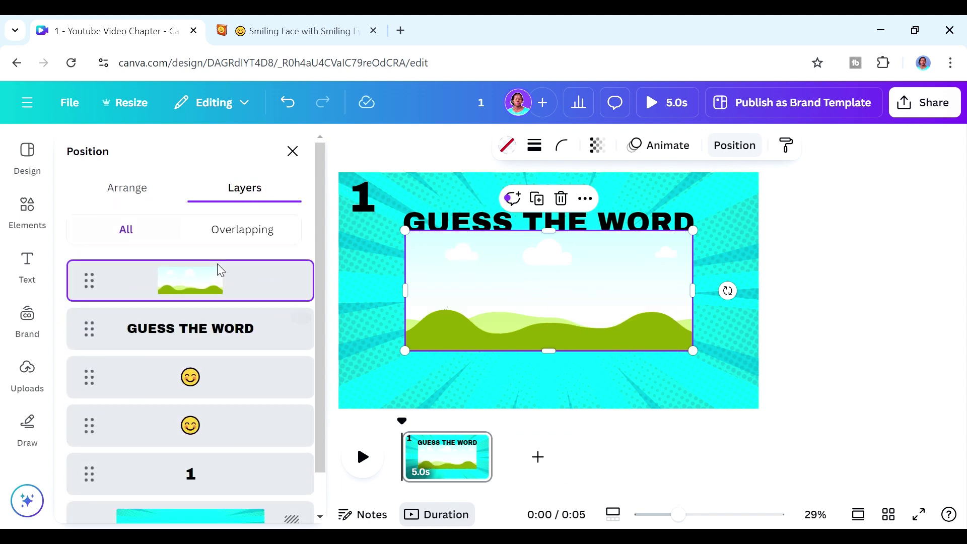
- Make the frame taller and slightly wider so that it fills the middle of the page
left_click_drag(549, 230, 550, 208)
left_click_drag(406, 280, 399, 280)
left_click(715, 315)
left_click_drag(577, 315, 576, 355)
- Bring the copy of the "GUESS THE WORD" title in front of the frame and place it across the frame's lower edge
left_click_drag(458, 223, 471, 307)
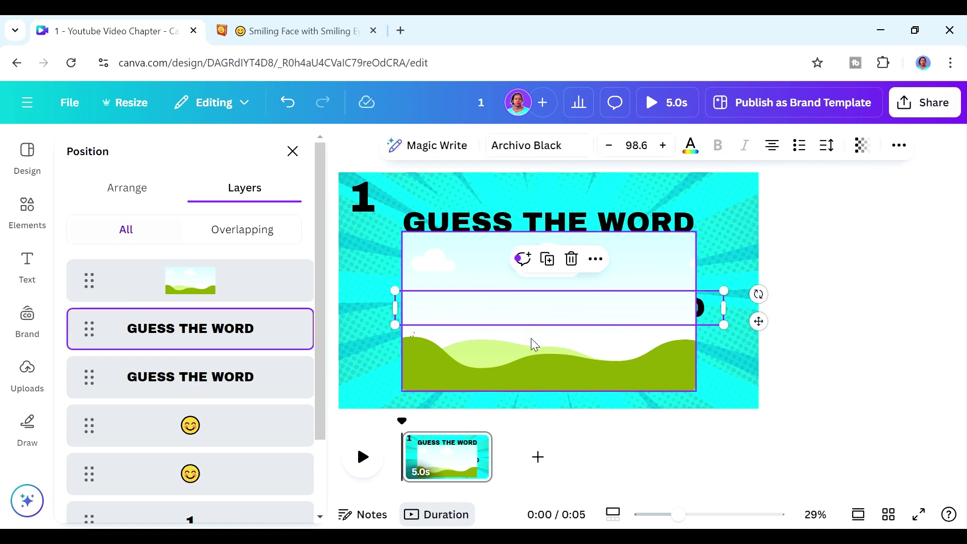
left_click_drag(251, 328, 252, 266)
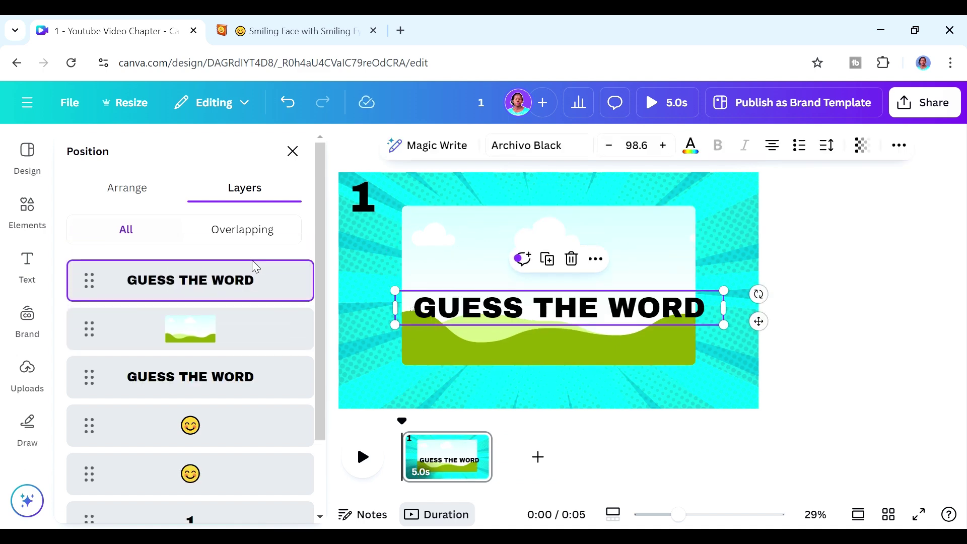
left_click_drag(586, 316, 571, 364)
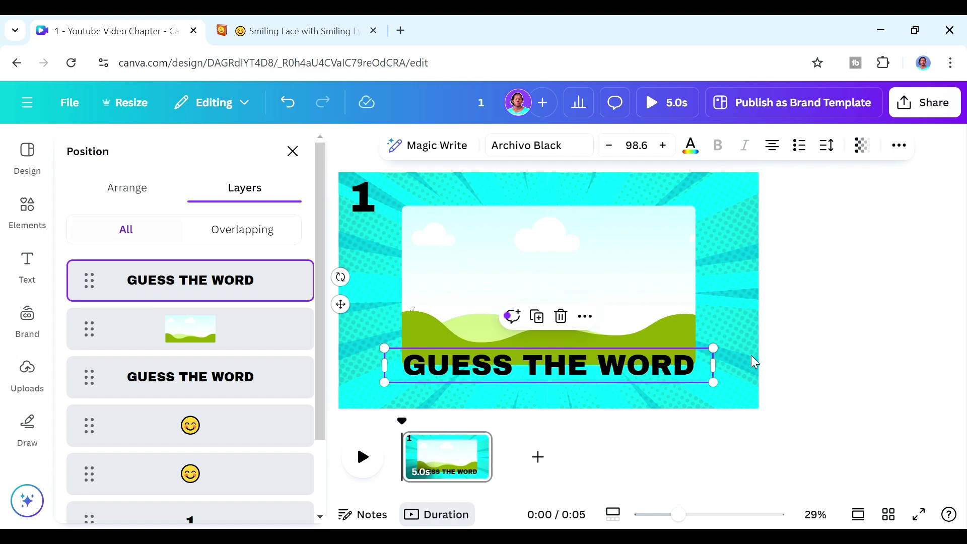
left_click(739, 398)
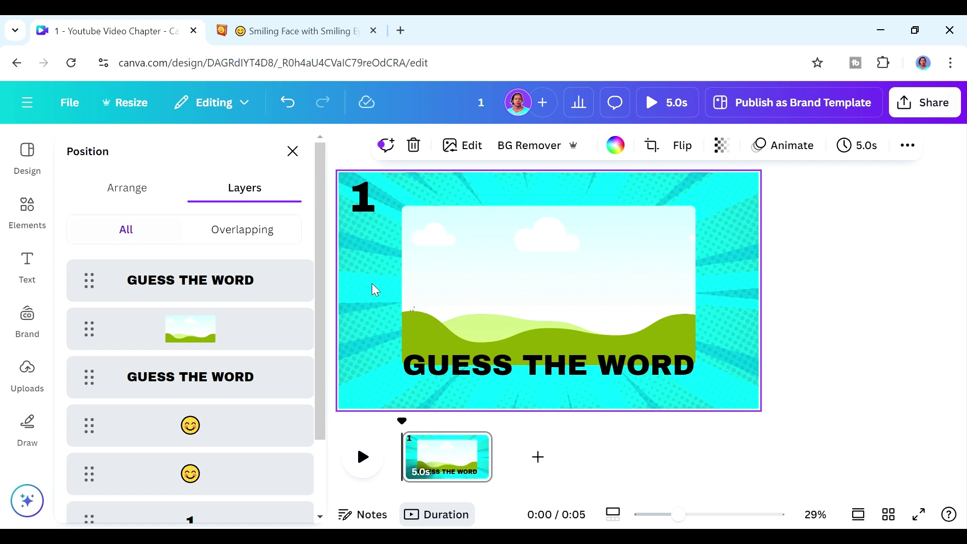
- Add a circle to the page, shrink it and fill it with orange #FF953F
key("c")
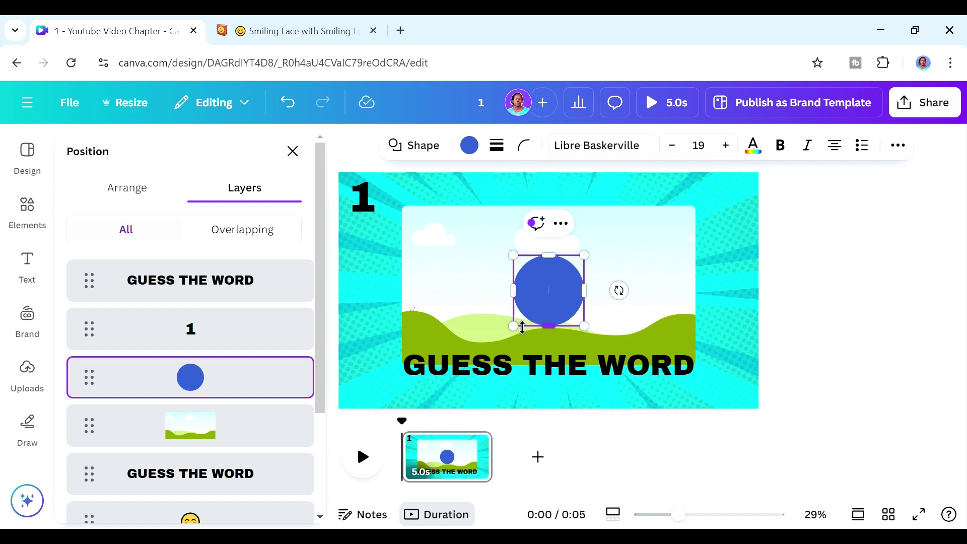
left_click_drag(512, 327, 533, 307)
left_click(470, 145)
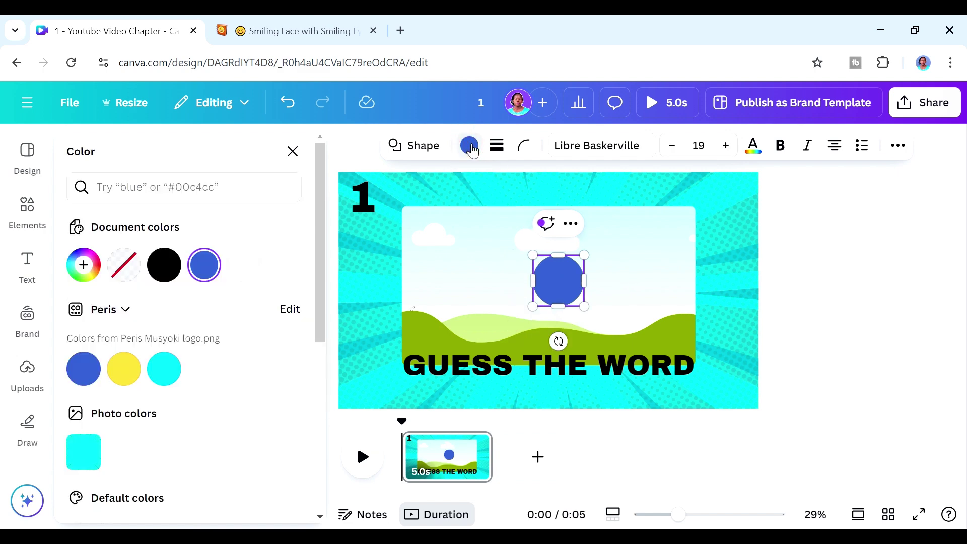
left_click(84, 265)
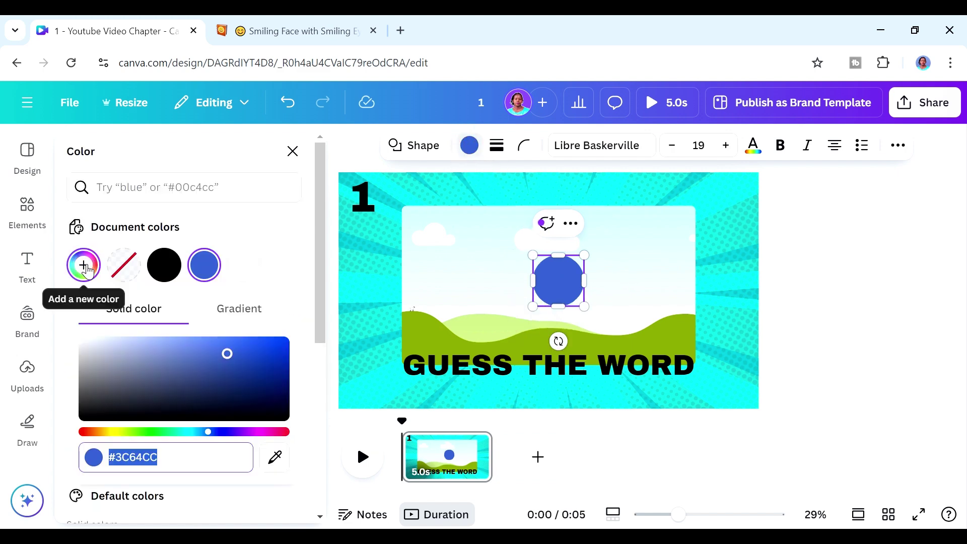
left_click(99, 432)
left_click_drag(227, 353, 233, 328)
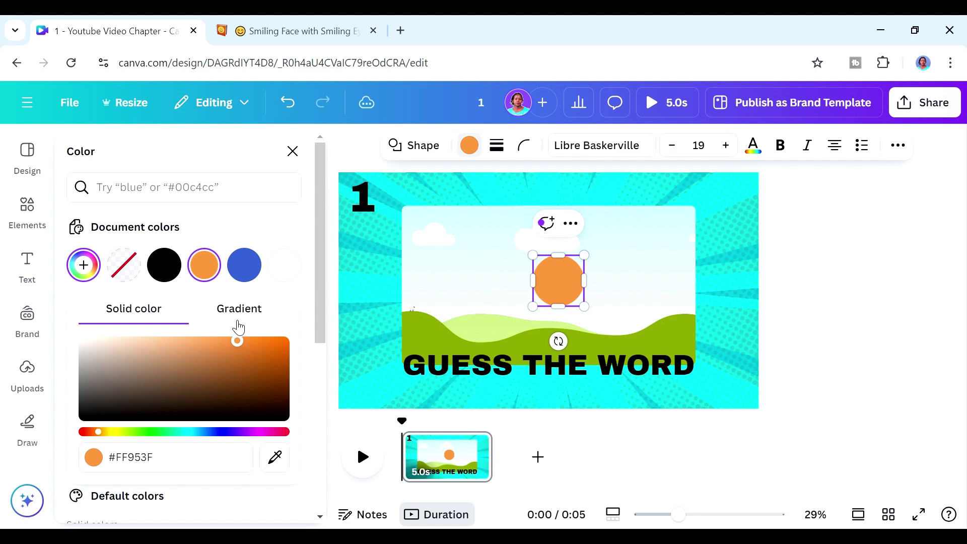
- Fit the orange circle behind the number 1 in the page corner and recolour the number white (#ffffff)
left_click_drag(555, 280, 364, 203)
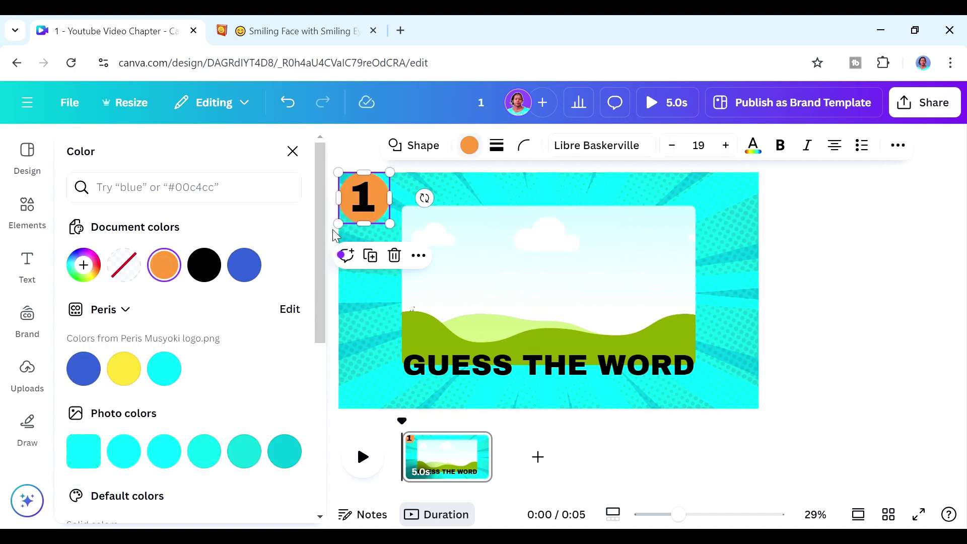
left_click_drag(391, 223, 381, 197)
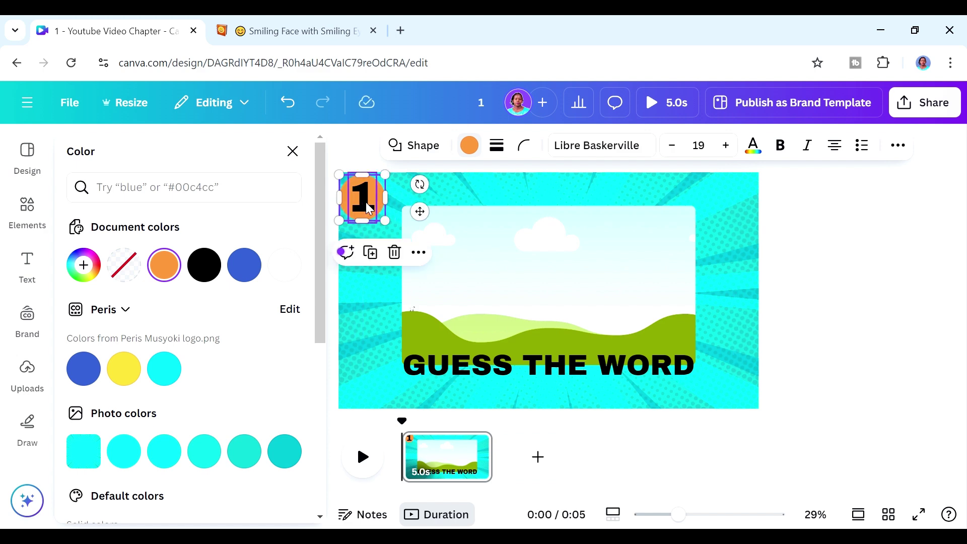
left_click(368, 208)
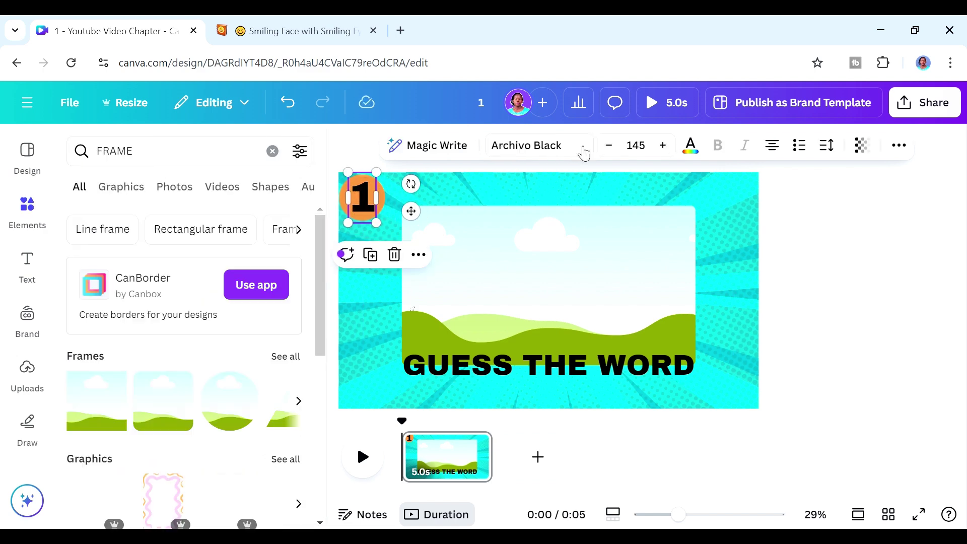
left_click(692, 147)
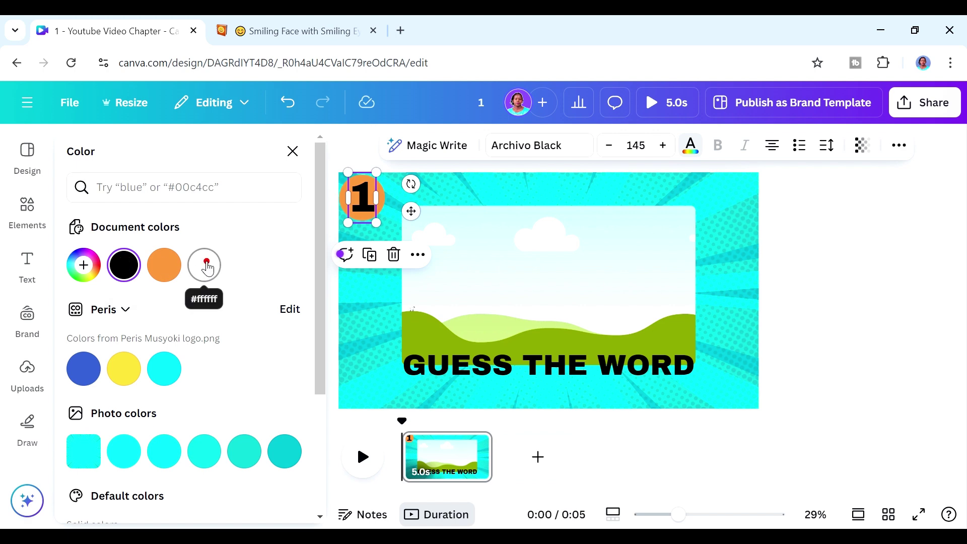
left_click(206, 266)
- Change the fill of the circle behind the number 1 to a deeper orange, #ff8a3f
left_click(374, 291)
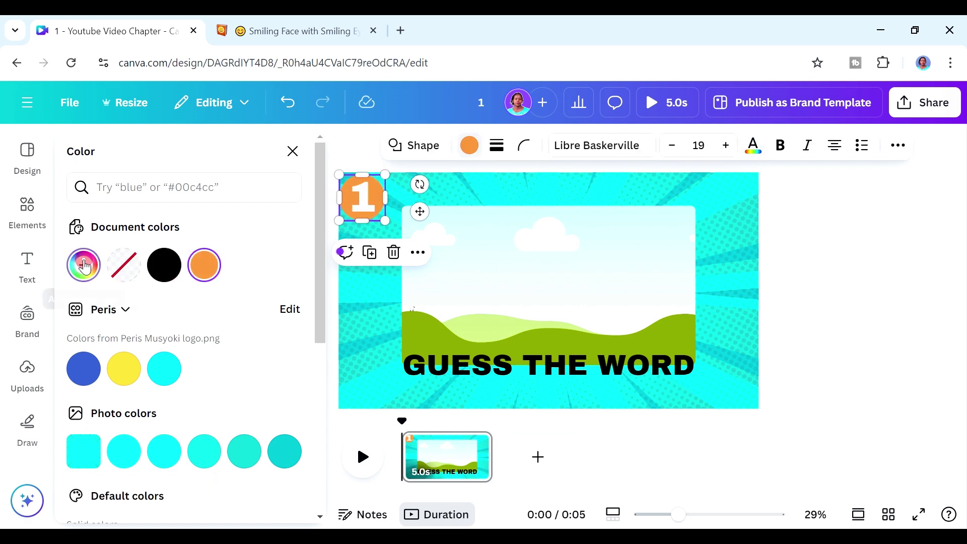
left_click(84, 266)
left_click(365, 305)
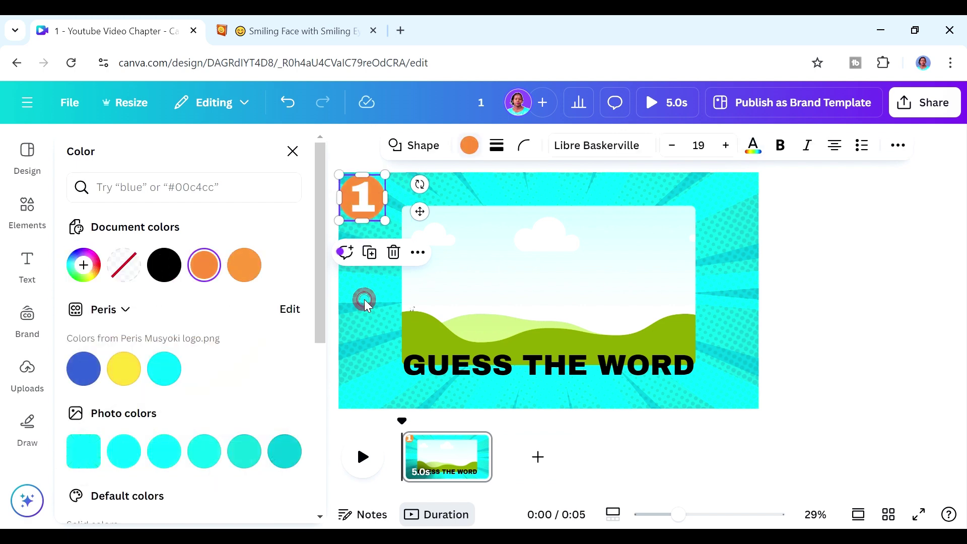
- Shrink the number 1 and its circle together and set the badge slightly in from the page corner
left_click(366, 204, "shift")
right_click(365, 204)
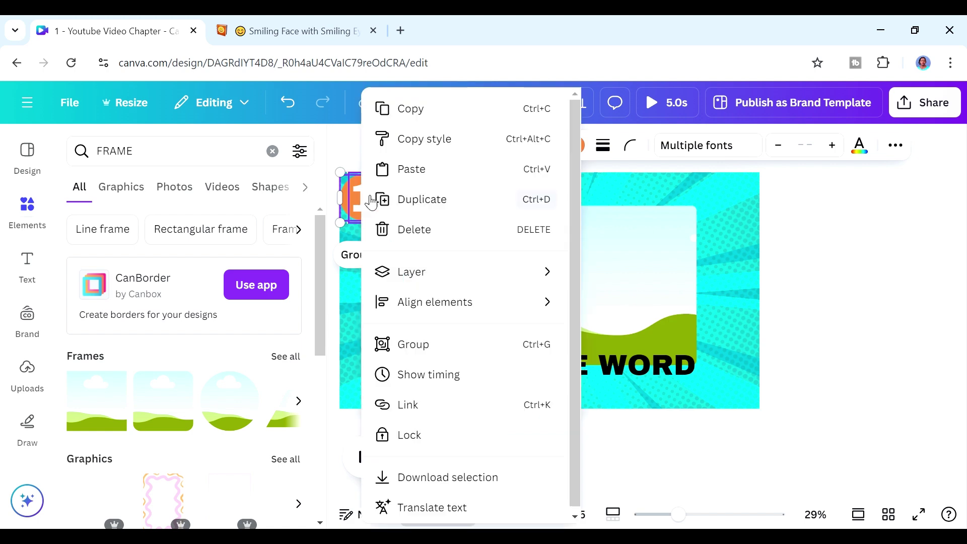
key("Escape")
left_click_drag(391, 222, 385, 216)
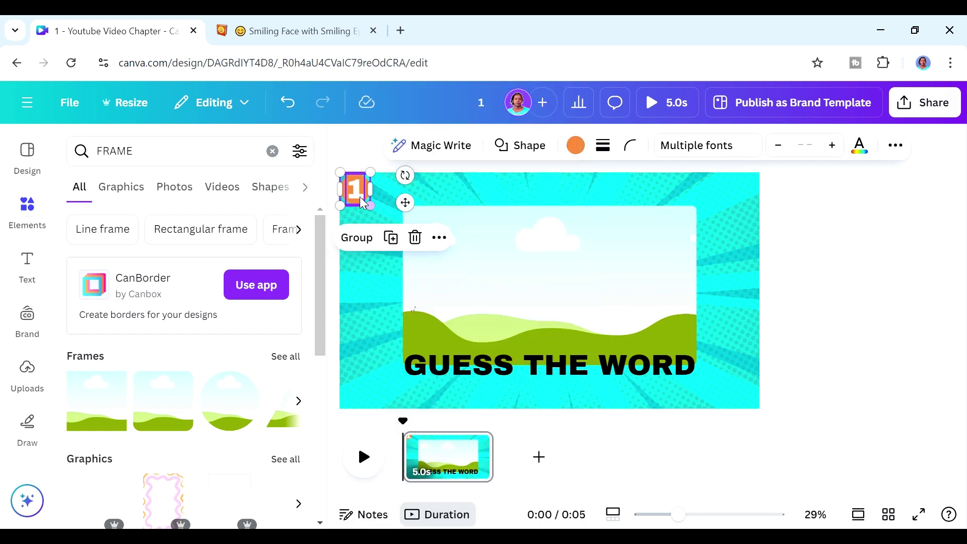
- Move the frame down to uncover the upper "GUESS THE WORD" title
left_click(563, 308)
left_click_drag(563, 309, 563, 340)
- Apply the Background text effect to the upper "GUESS THE WORD" title and colour the background white
left_click(456, 231)
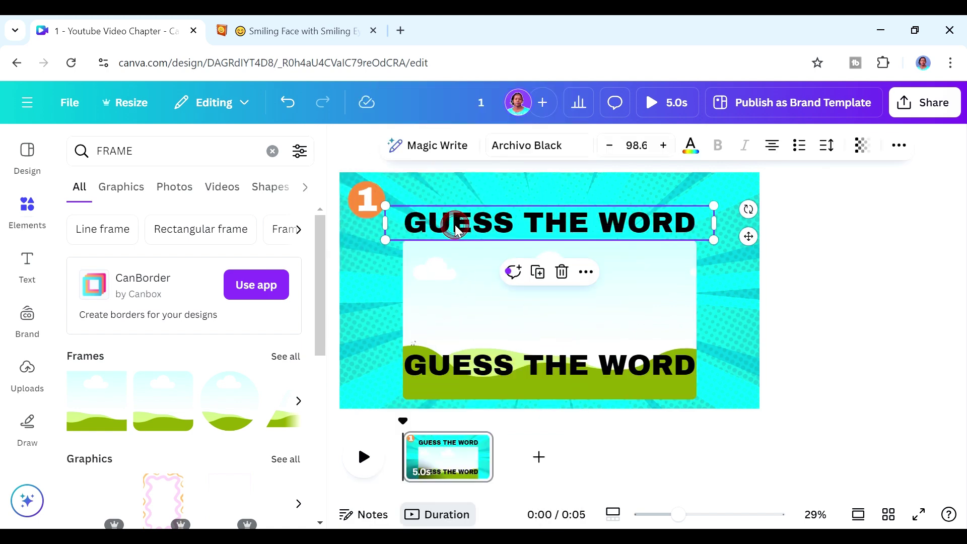
left_click(899, 152)
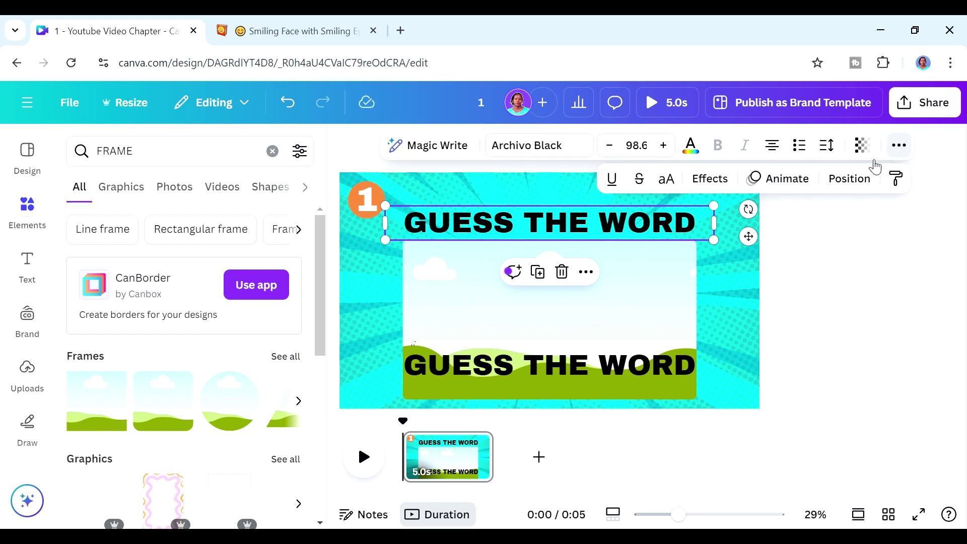
left_click(707, 187)
left_click_drag(319, 237, 322, 408)
left_click(121, 327)
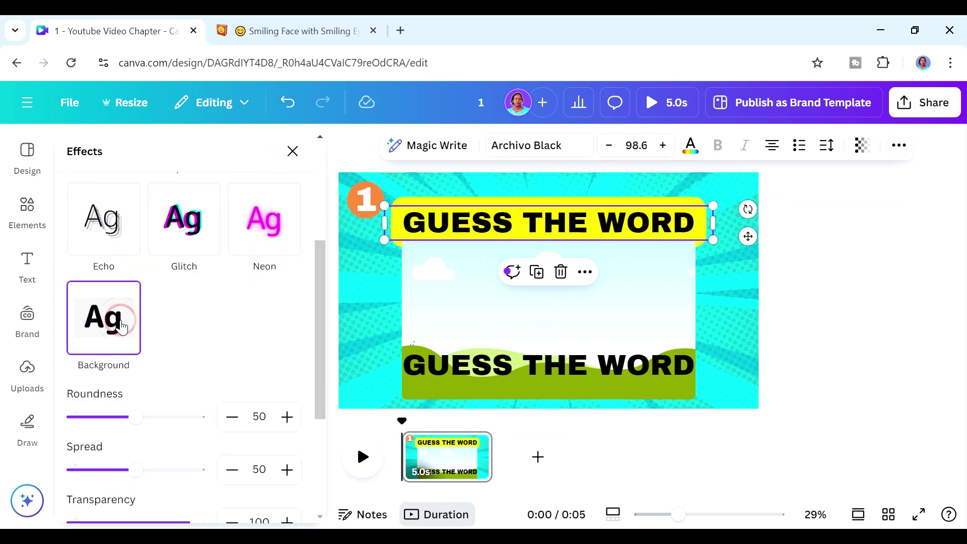
scroll(322, 325, "down", 4)
left_click(288, 356)
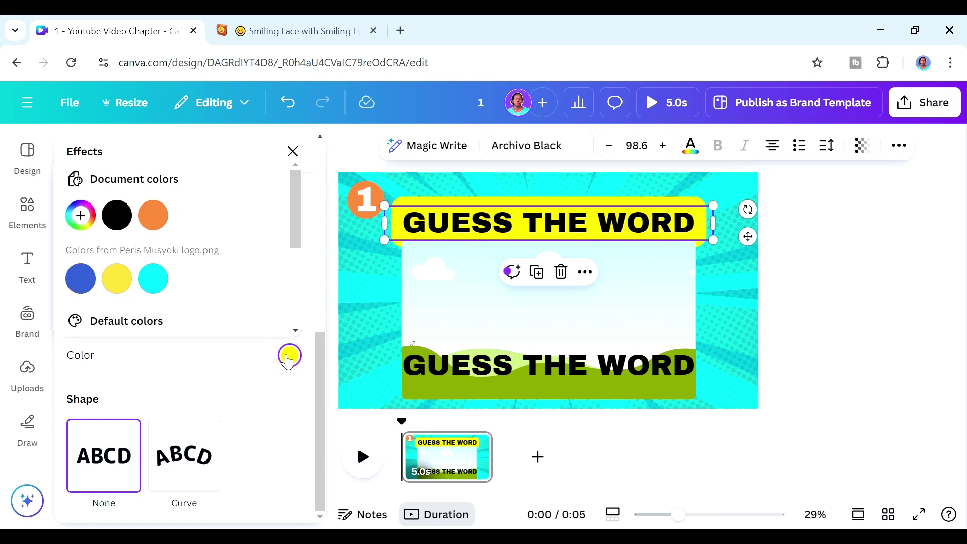
left_click(189, 224)
- Colour only the word "WORD" in the upper title orange, #ff8a3f
left_click(600, 223)
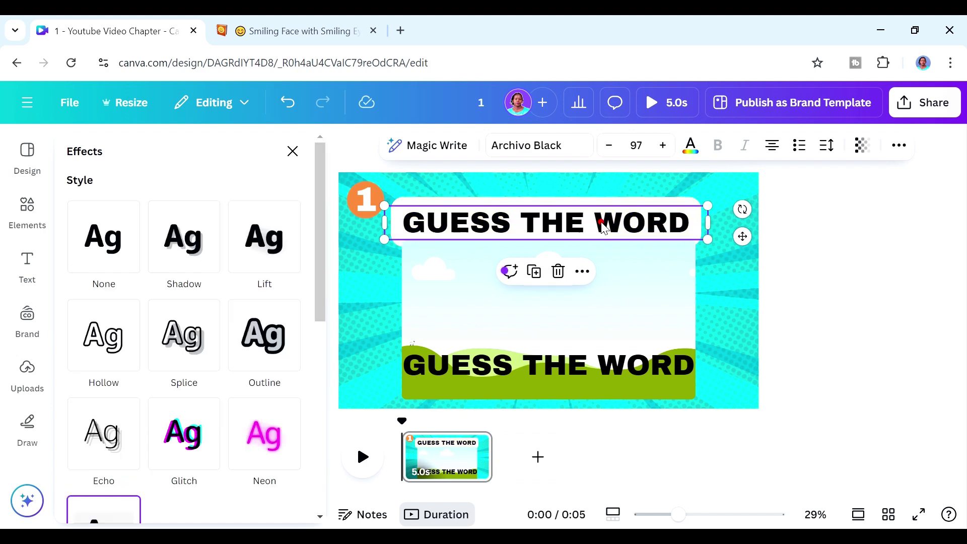
double_click(641, 223)
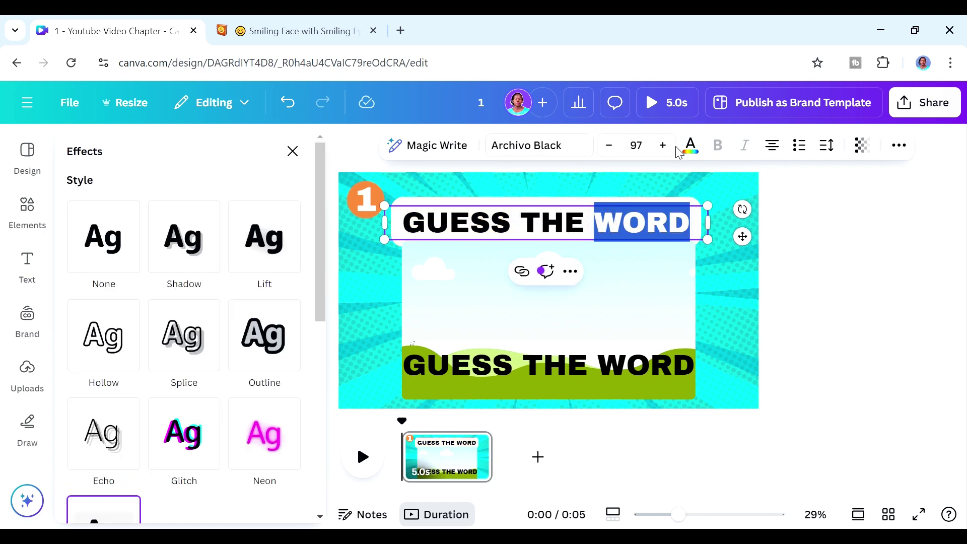
left_click(692, 149)
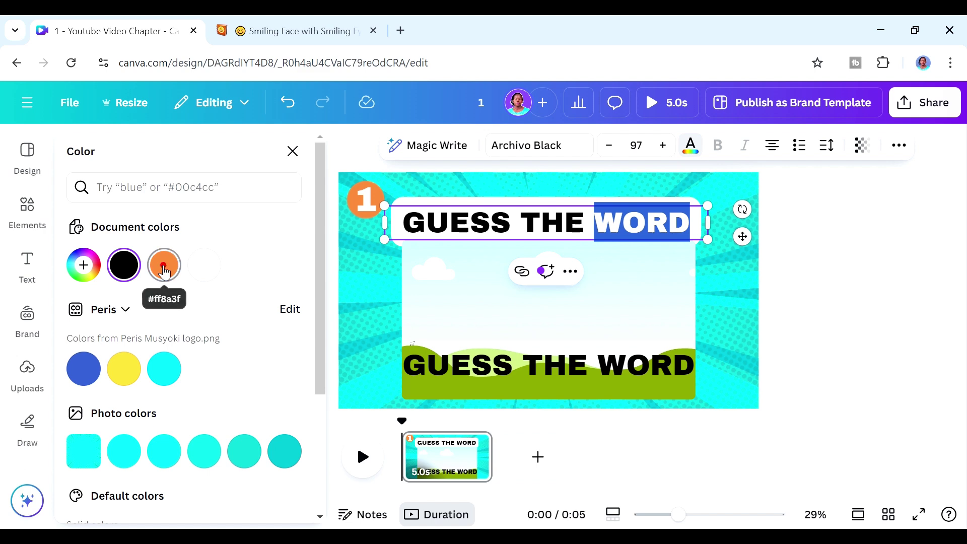
left_click(163, 264)
left_click(734, 300)
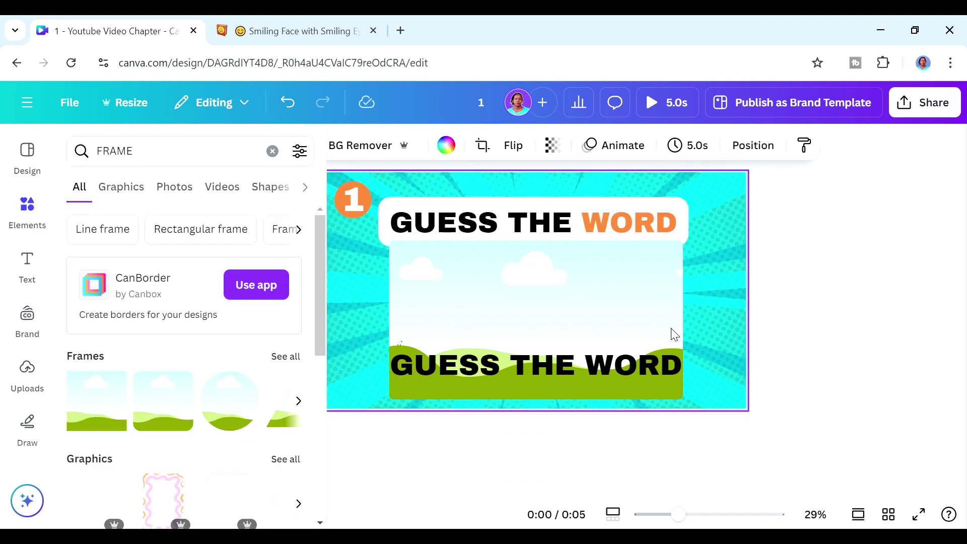
- Copy the style of the upper "GUESS THE WORD" title onto the lower title
left_click(533, 226)
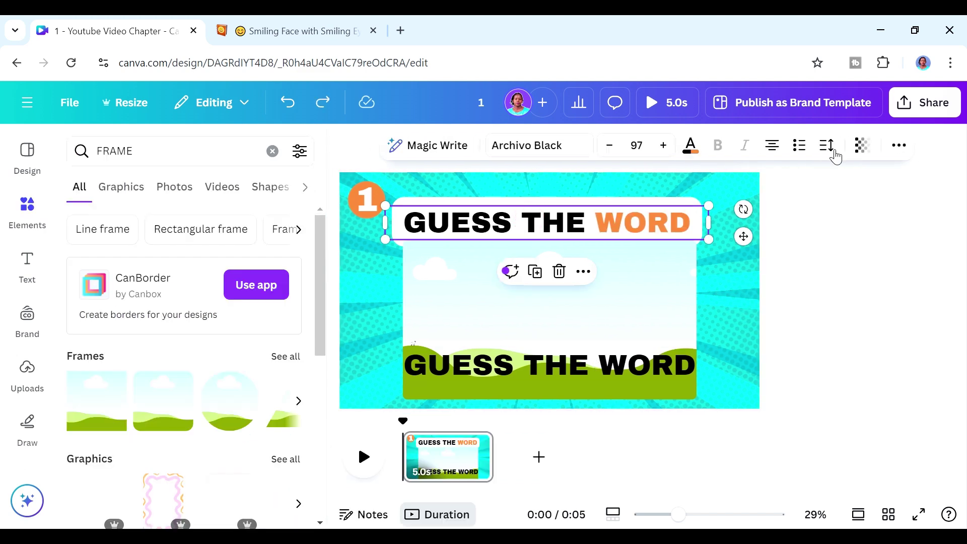
left_click(898, 146)
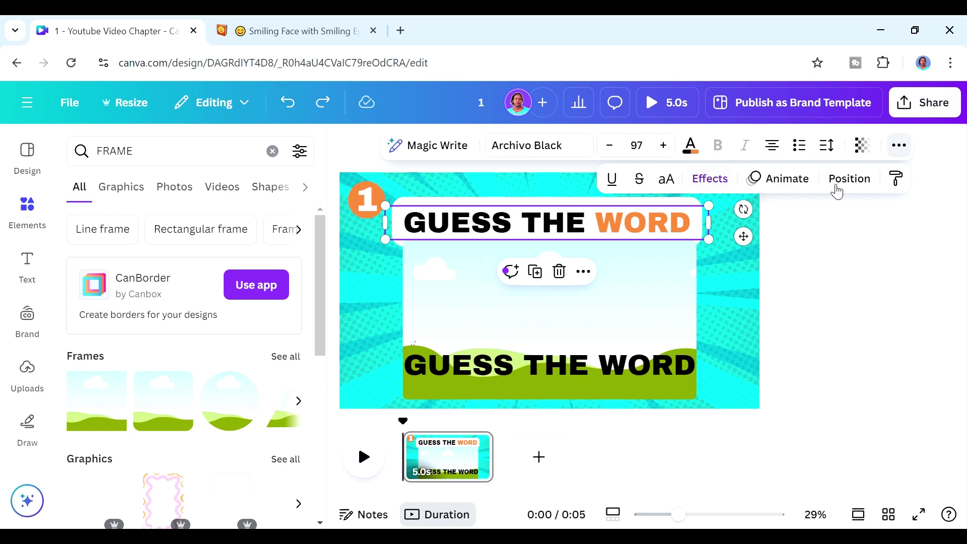
left_click(896, 179)
left_click(593, 379)
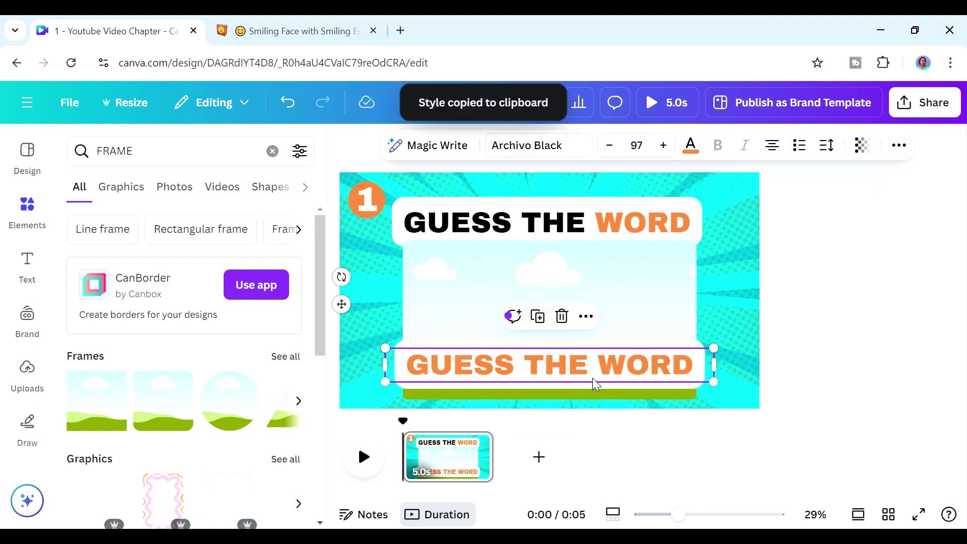
left_click(727, 335)
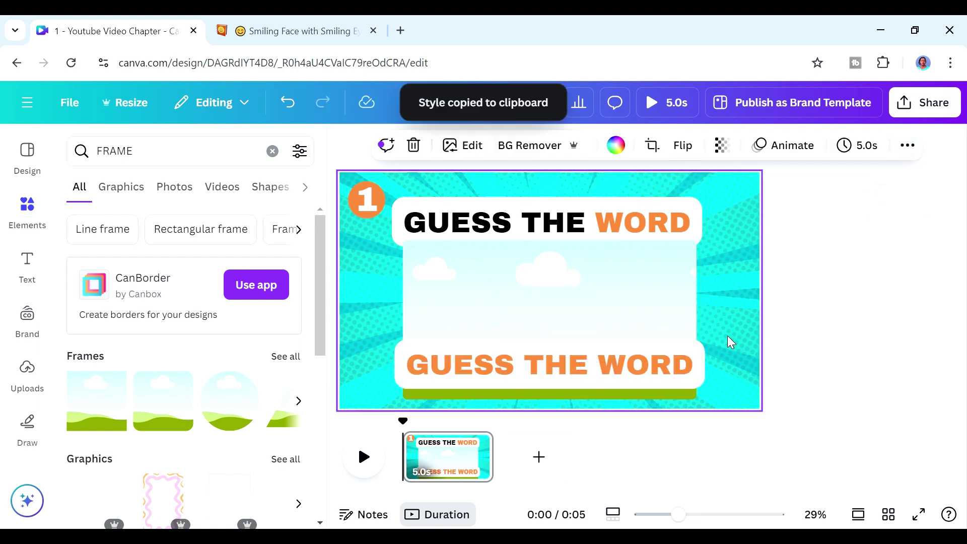
- Move the frame aside to uncover the emojis, and give the left emoji the Pop animation on enter with the Wiggle motion effect
left_click(594, 294)
left_click_drag(594, 294, 818, 298)
left_click(458, 269)
key("ctrl+alt+c")
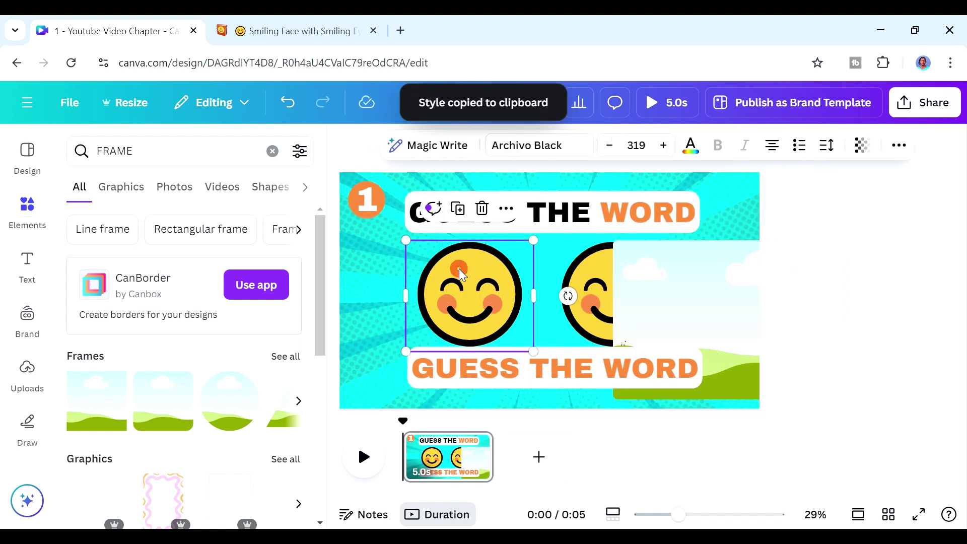
left_click(899, 145)
left_click(784, 179)
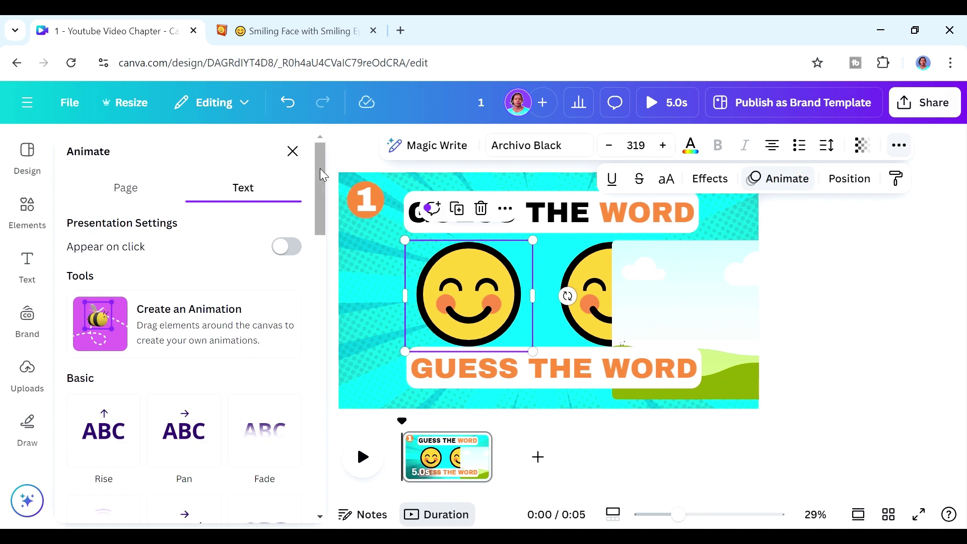
left_click_drag(322, 191, 308, 472)
left_click(128, 258)
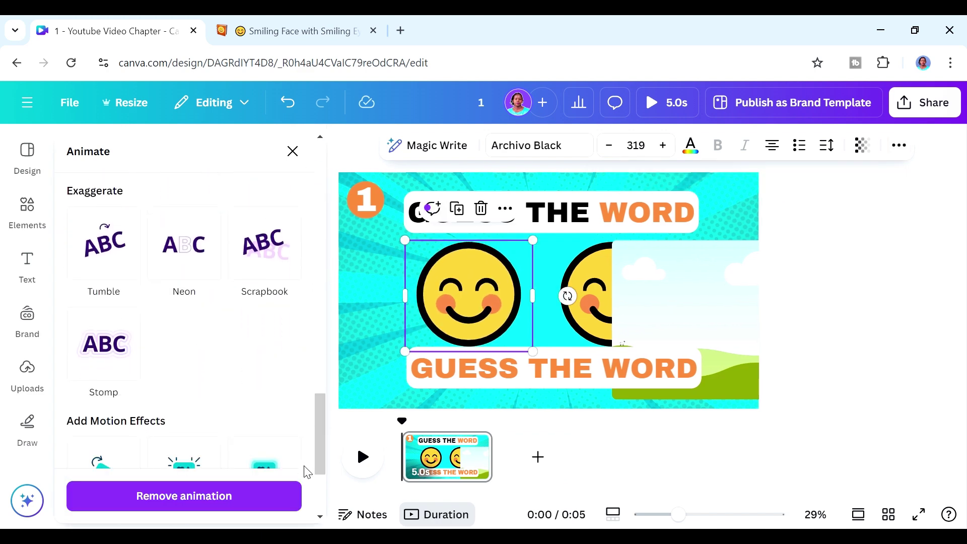
left_click_drag(320, 434, 319, 466)
left_click(104, 394)
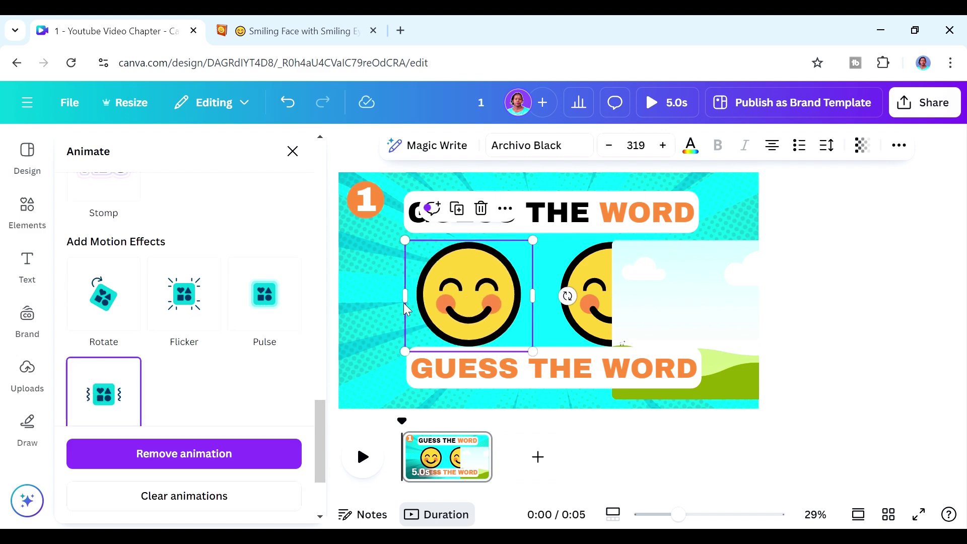
- Give the right emoji the Pop animation on enter and the Wiggle motion effect
left_click(576, 317)
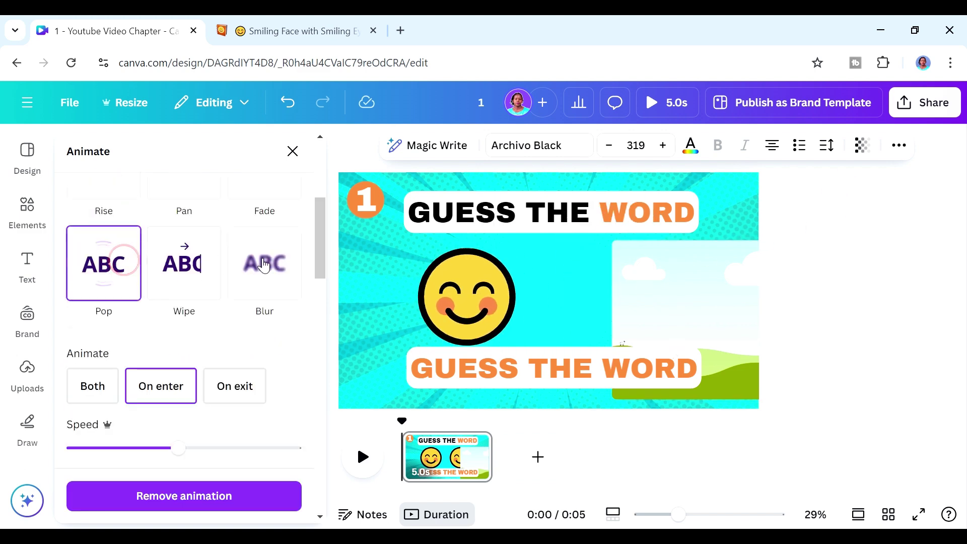
left_click_drag(320, 265, 319, 504)
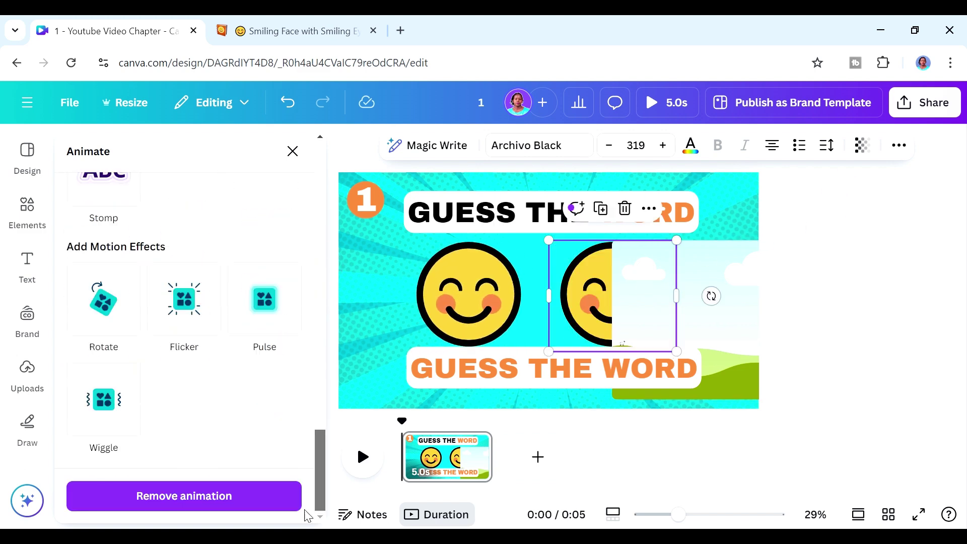
left_click(104, 421)
- Apply the Pop animation on enter to the frame and move it back over the emojis and the upper title
left_click(707, 340)
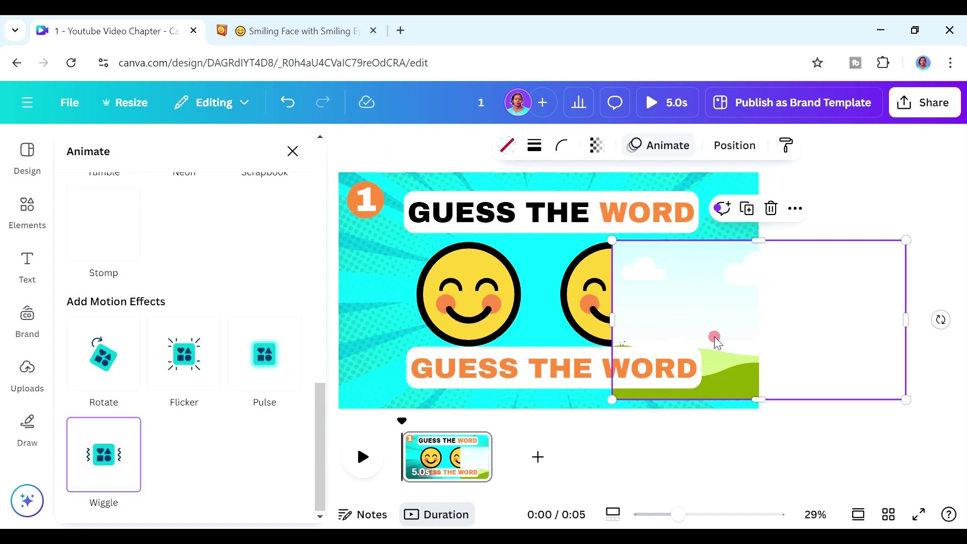
left_click_drag(316, 412, 322, 244)
left_click(110, 314)
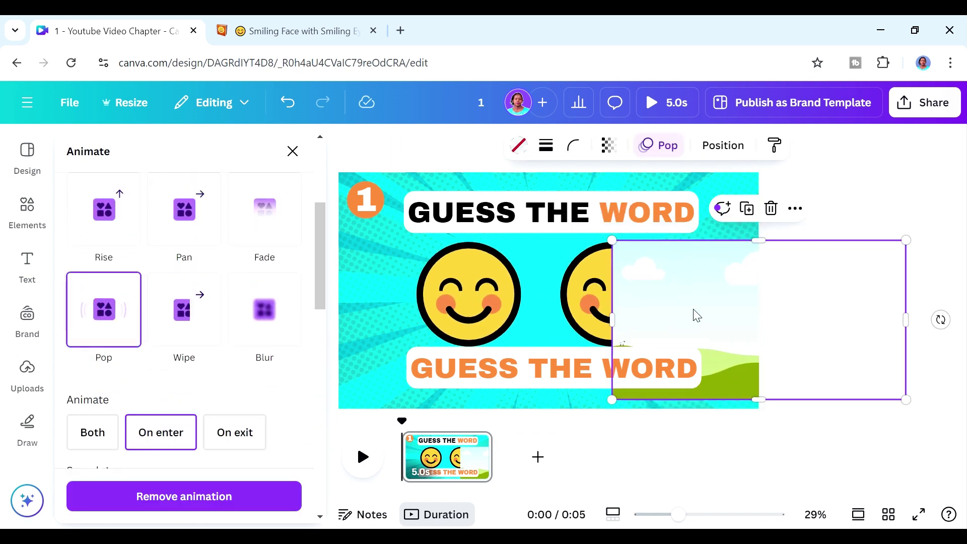
left_click_drag(693, 313, 485, 257)
- Add a square shape, fill it with black and set its transparency to 25
key("r")
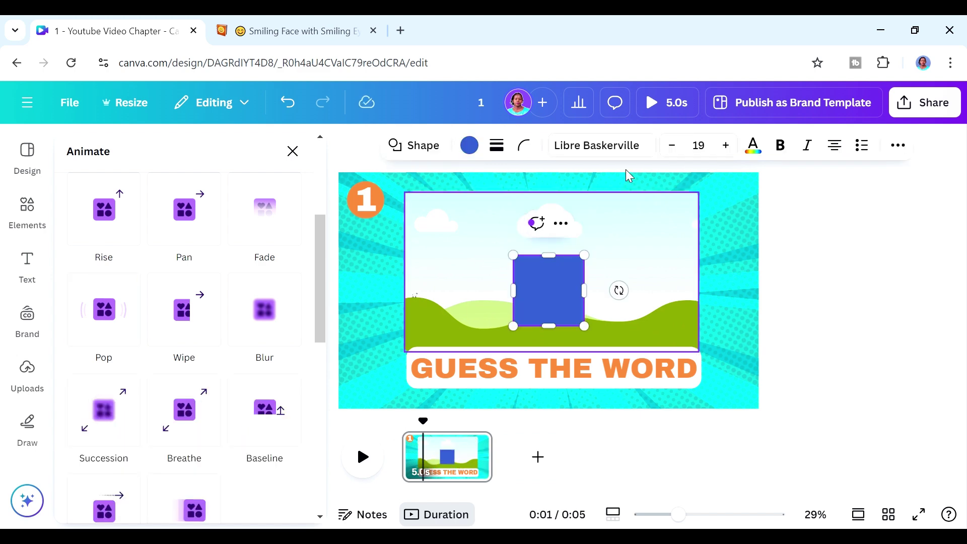
left_click(470, 145)
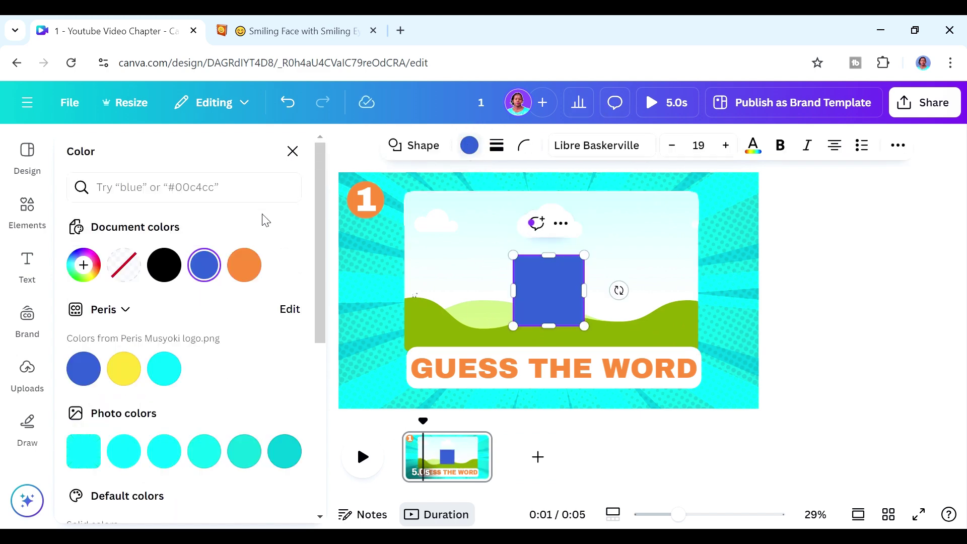
left_click(162, 278)
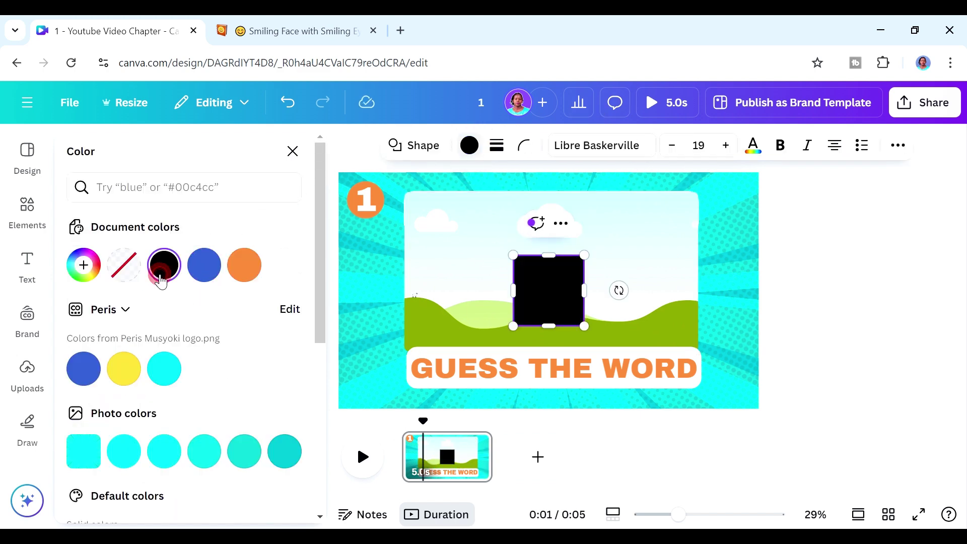
left_click(897, 147)
left_click(722, 179)
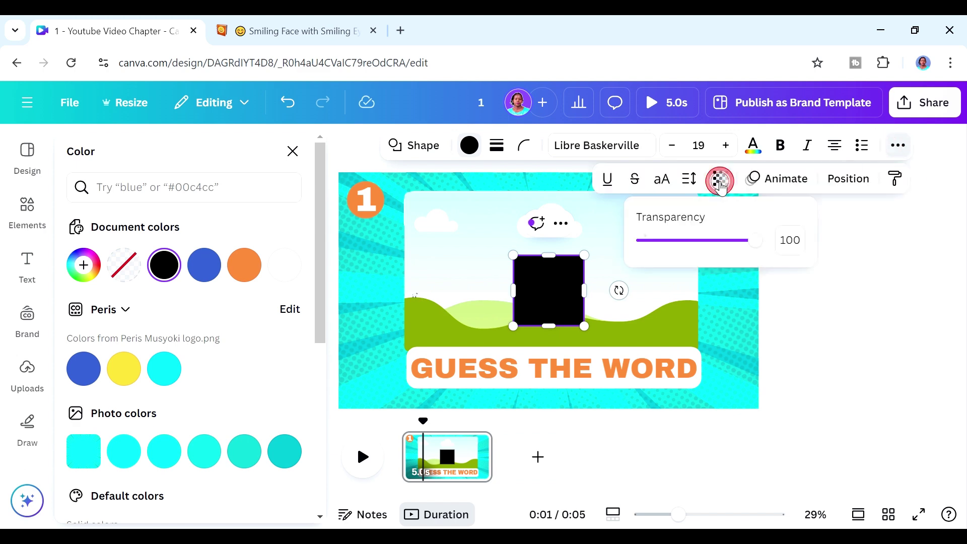
left_click_drag(761, 250, 667, 251)
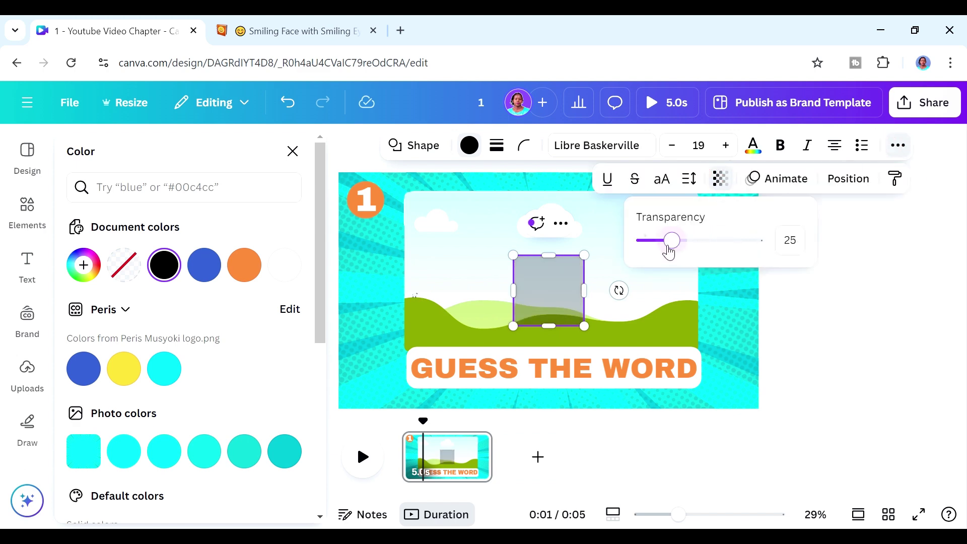
- Move and stretch the translucent black square until it covers the whole page
left_click(559, 288)
left_click_drag(558, 288, 754, 162)
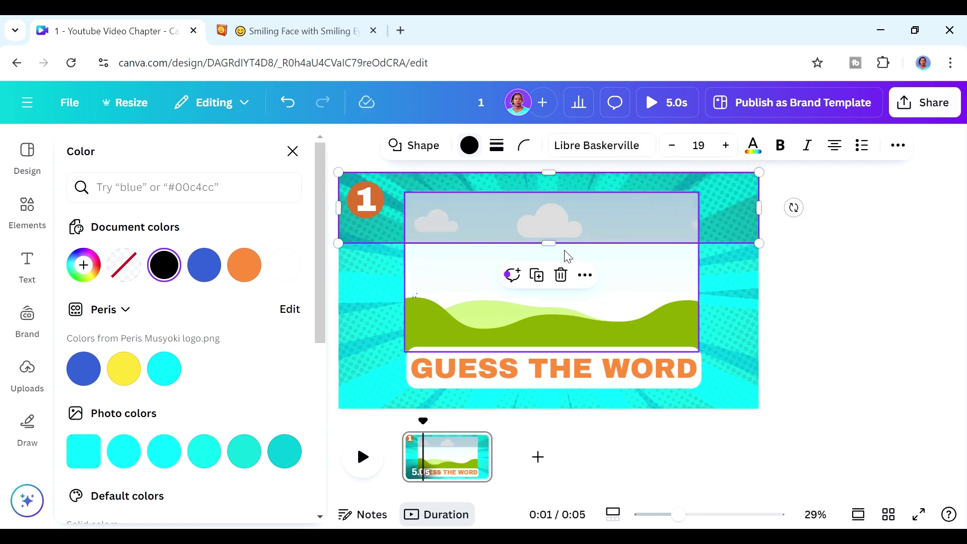
left_click_drag(553, 242, 563, 409)
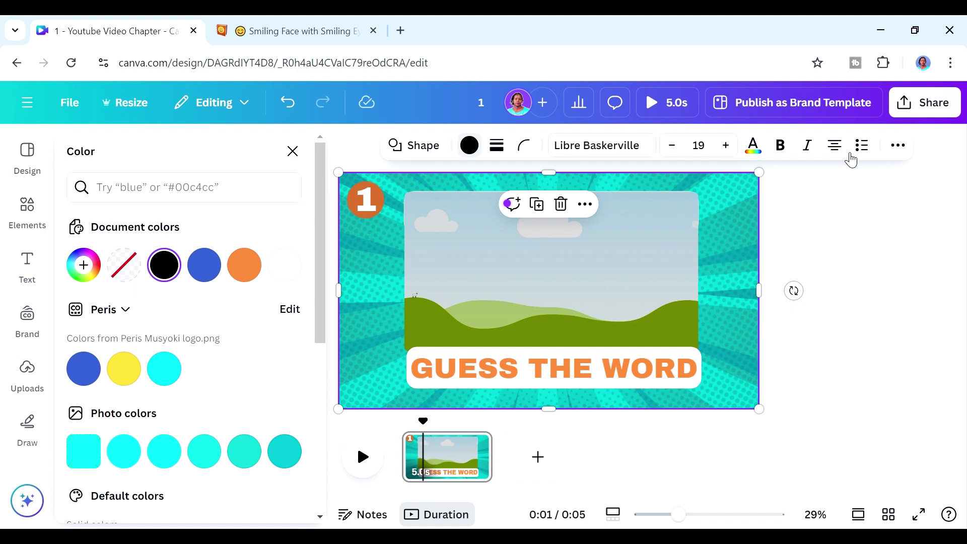
- Reorder the layers so the translucent black overlay sits directly above the background
left_click(896, 150)
left_click(855, 186)
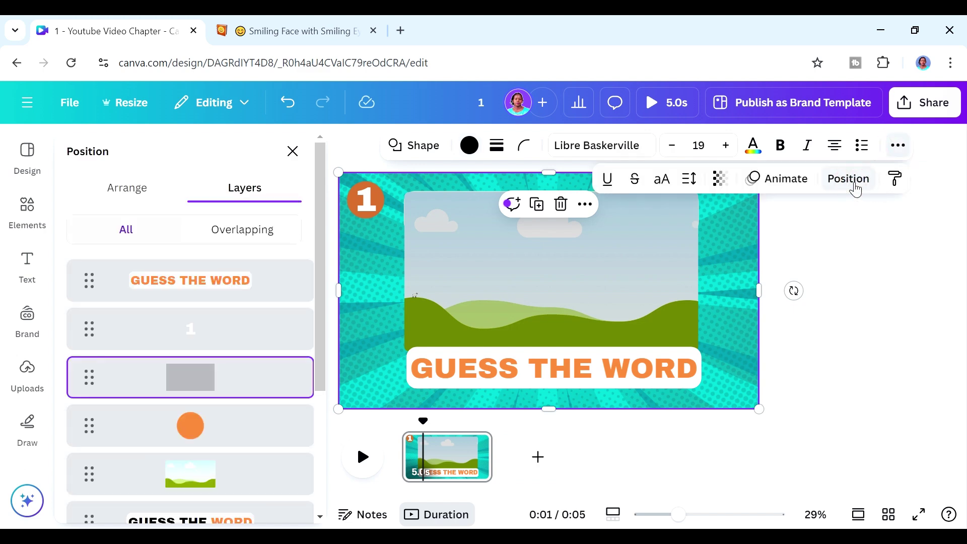
left_click_drag(215, 379, 212, 444)
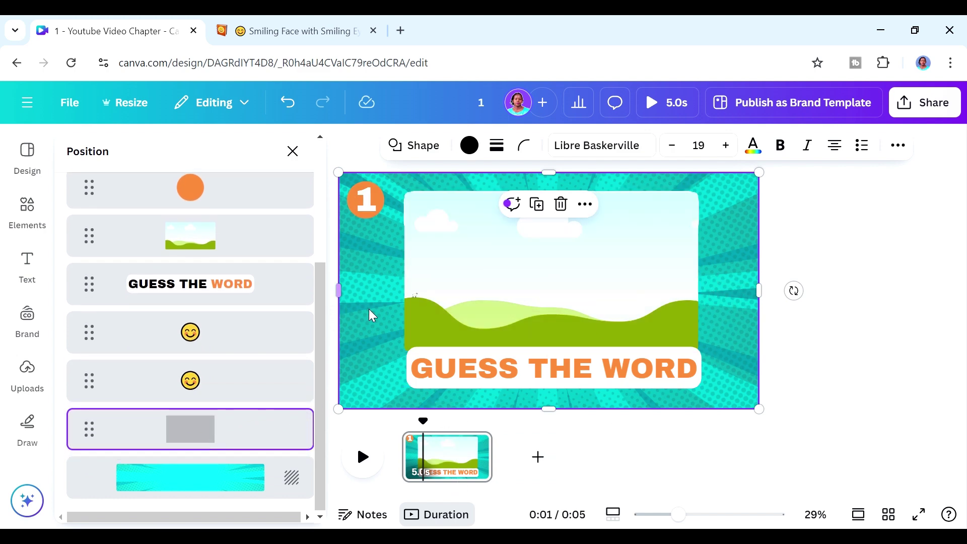
key("ctrl+z")
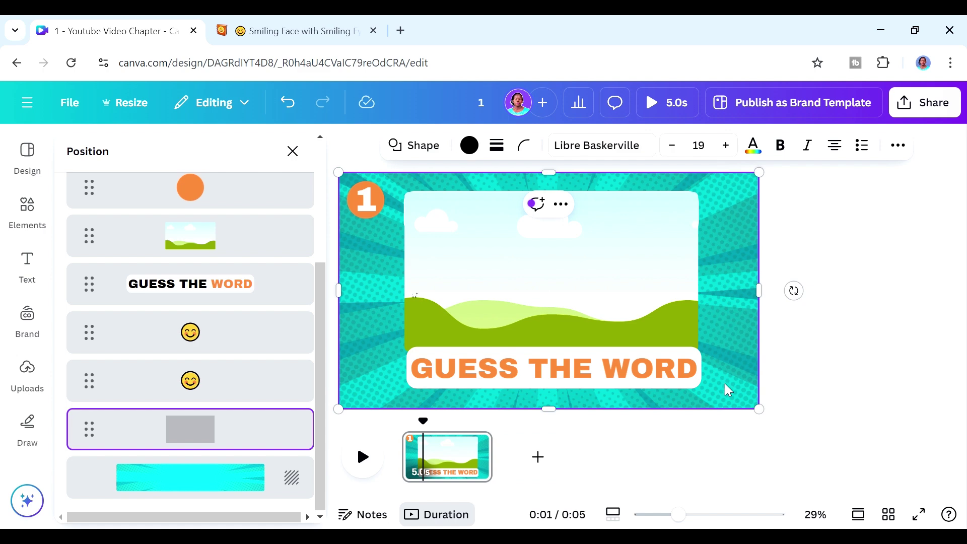
key("ctrl+z")
- Lock the translucent black overlay fully, not just its position
right_click(366, 265)
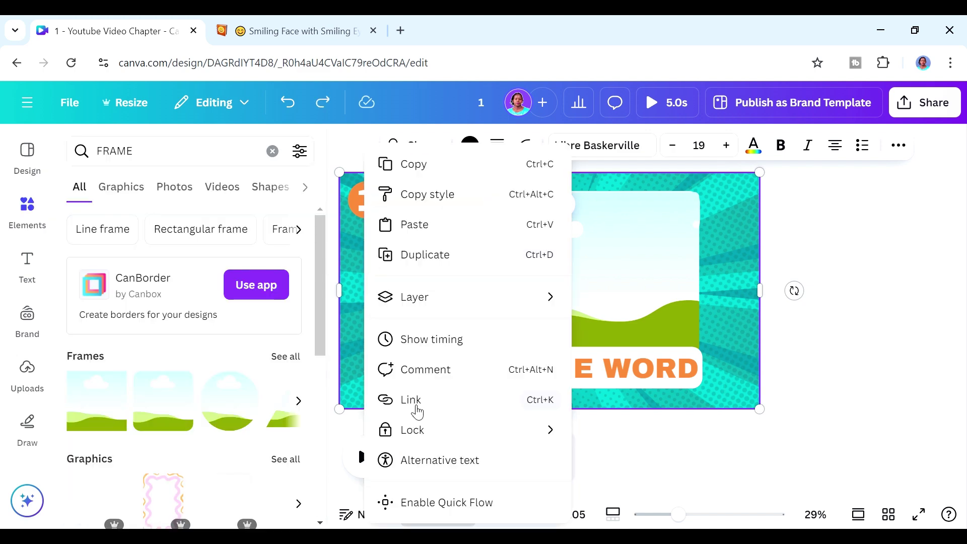
mouse_move(414, 433)
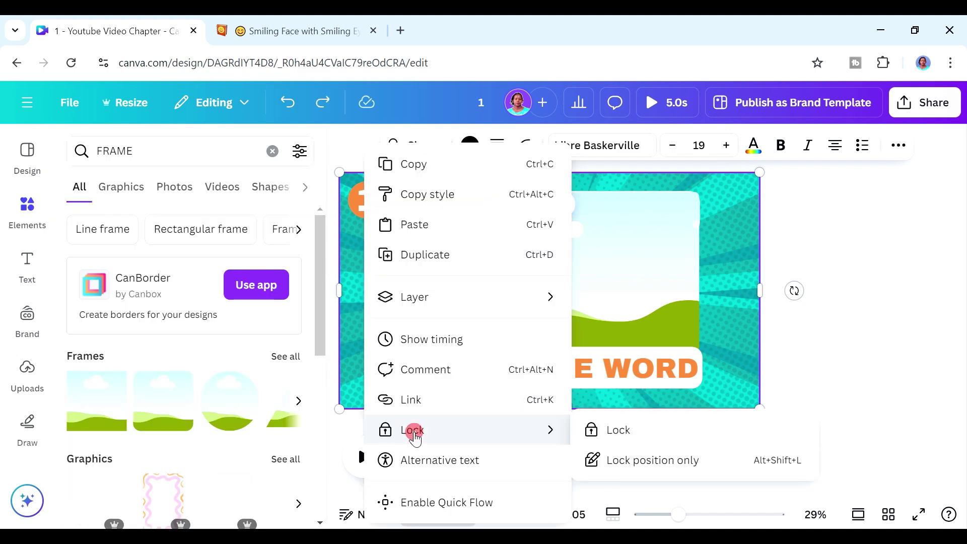
left_click(625, 432)
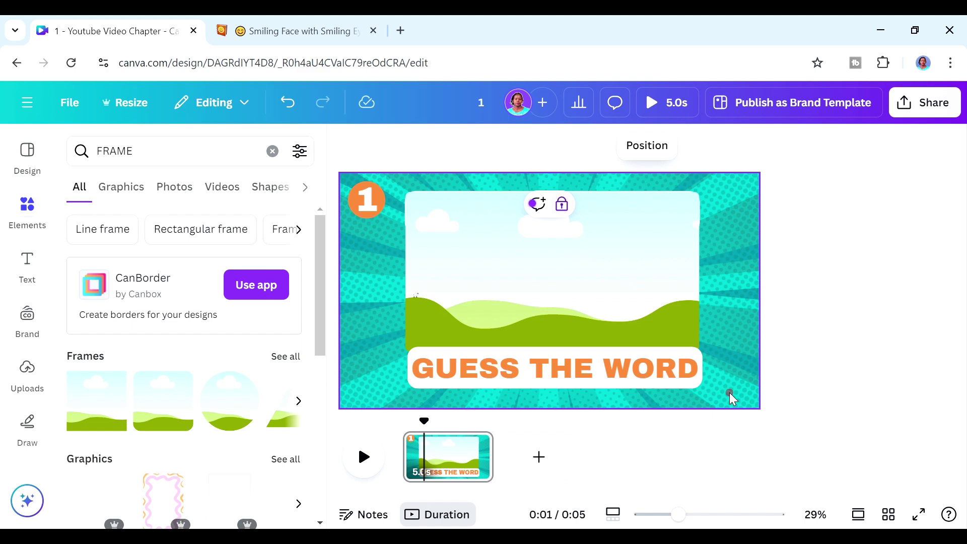
- With the timing of the titles, frame and emojis shown, extend the page to 13.0 seconds and end the left emoji at 10.0 seconds
left_click_drag(729, 392, 402, 187)
right_click(456, 290)
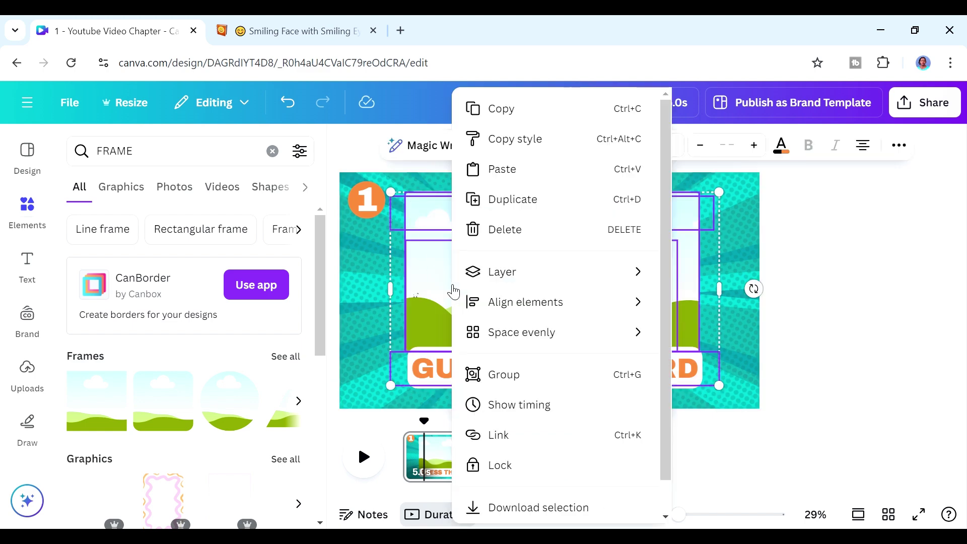
left_click(517, 406)
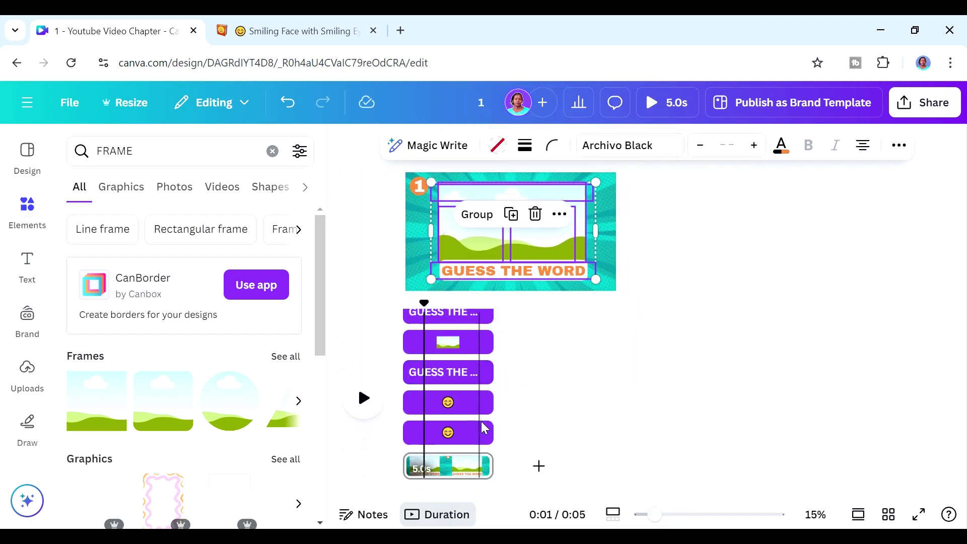
left_click_drag(492, 465, 583, 428)
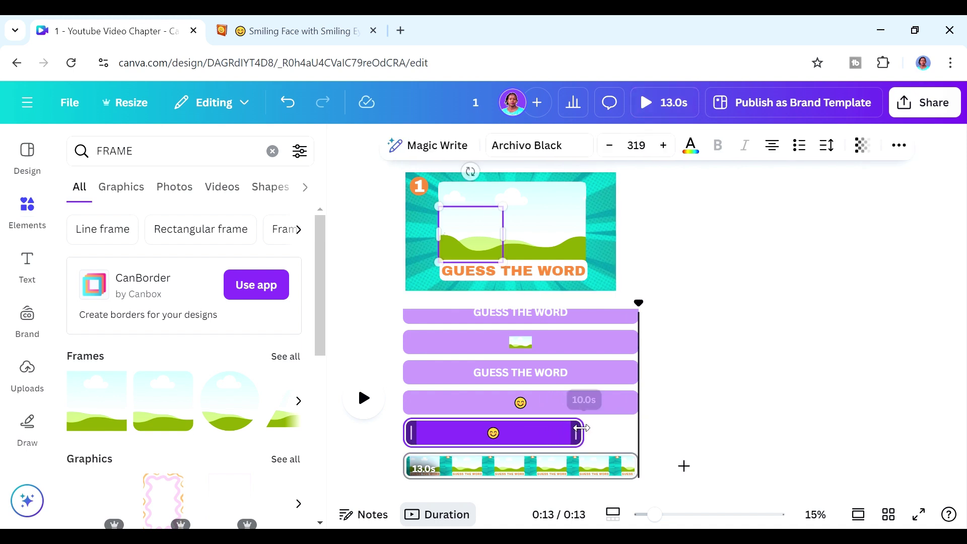
- Shorten the timing of the right emoji and the upper title so both end together with the left emoji
left_click(620, 408)
left_click_drag(636, 403, 585, 403)
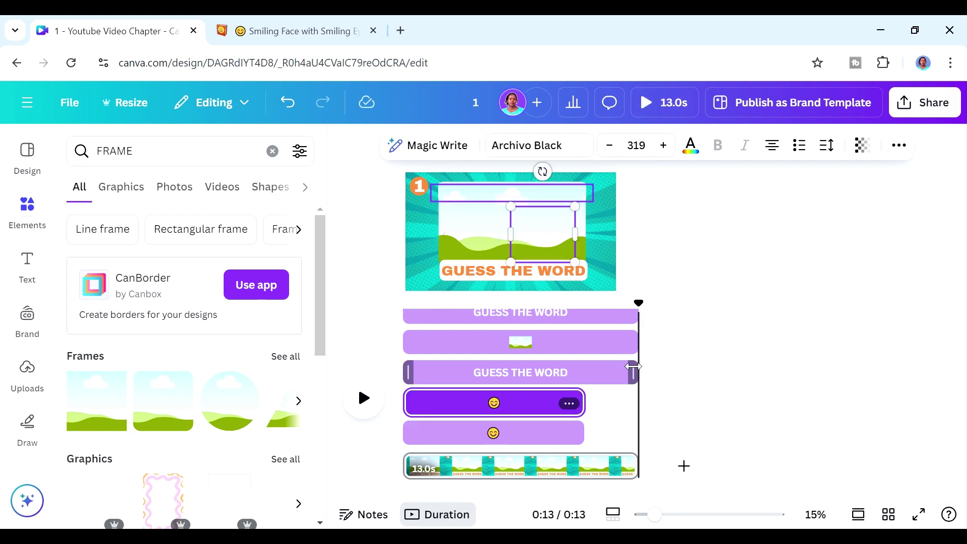
left_click_drag(632, 371, 583, 372)
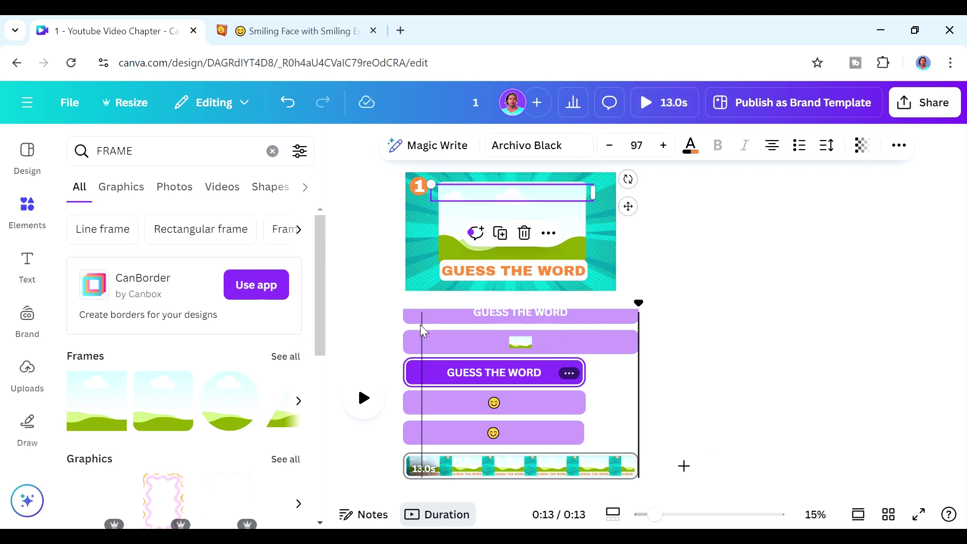
- Trim the start of the frame's timing so it appears only when the emojis and upper title end
left_click(409, 333)
left_click_drag(416, 333, 579, 333)
- Trim the start of the lower title's timing so it appears together with the frame
left_click(546, 318)
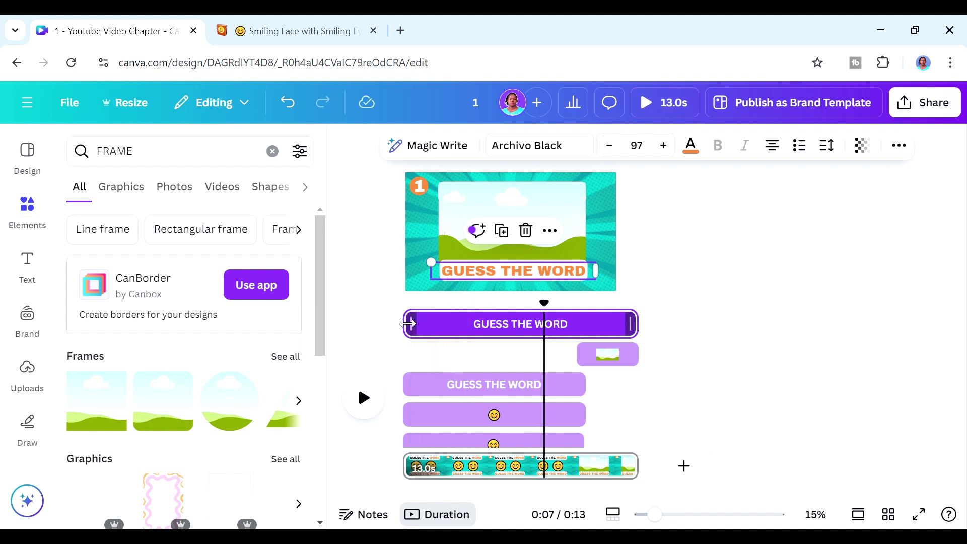
left_click_drag(407, 324, 408, 324)
left_click_drag(500, 318, 584, 324)
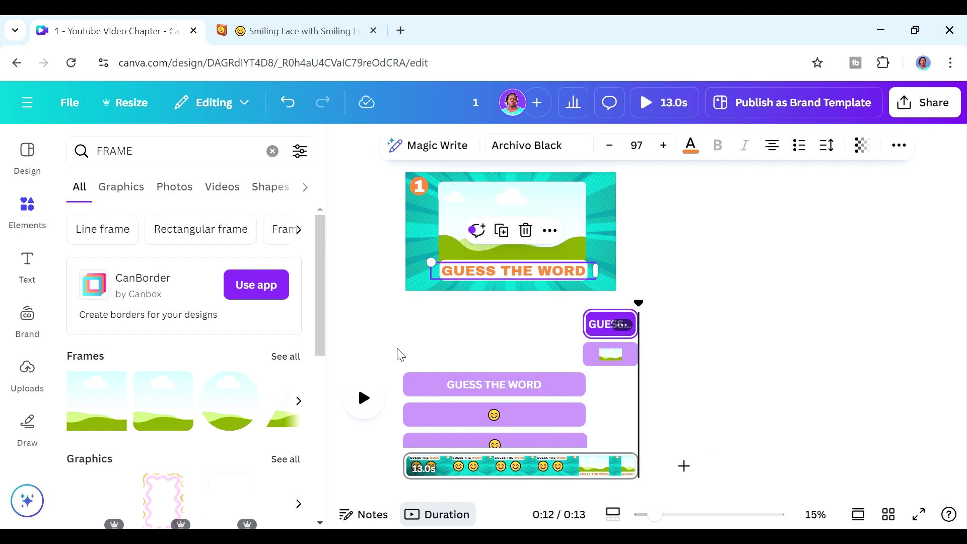
- Preview the page from its start, hide the element timings and play the page again
left_click(397, 348)
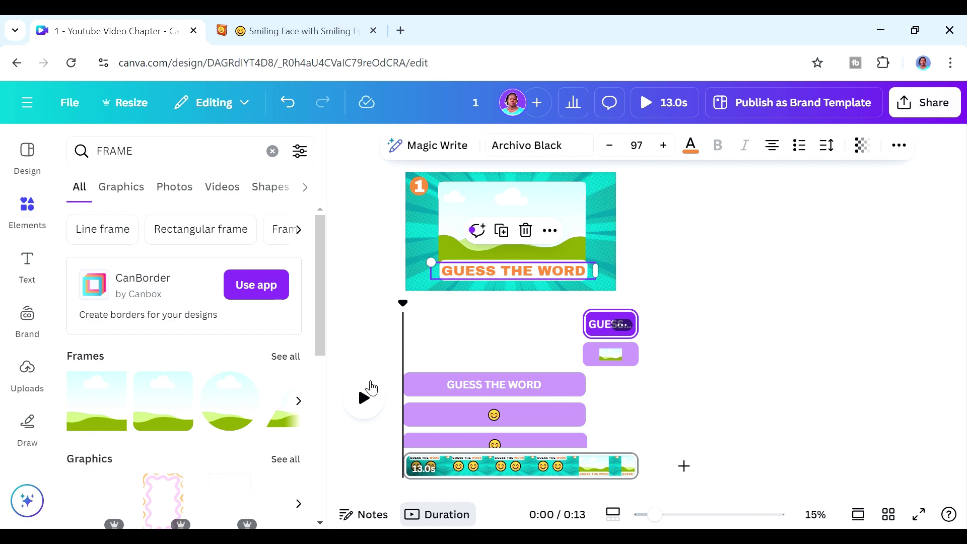
left_click(362, 396)
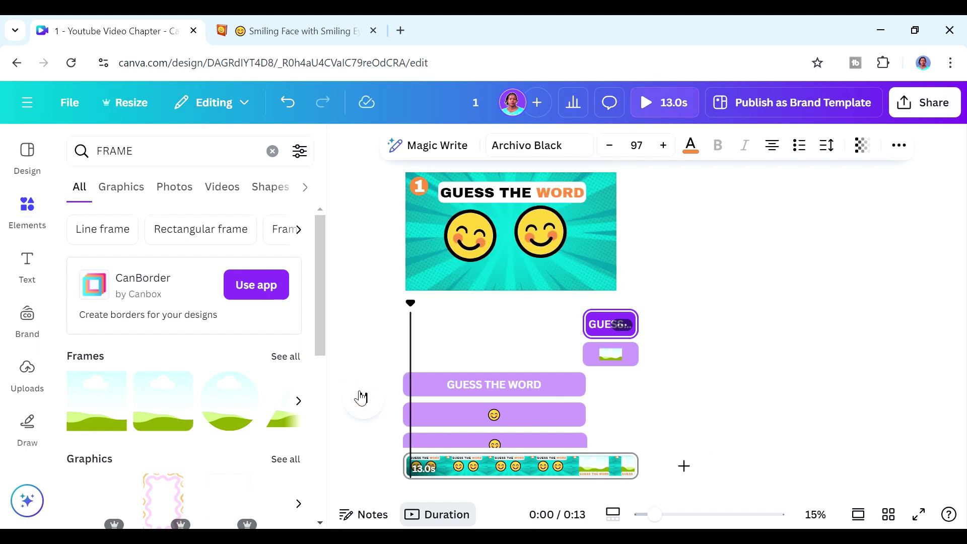
left_click(361, 392)
right_click(471, 385)
left_click(544, 352)
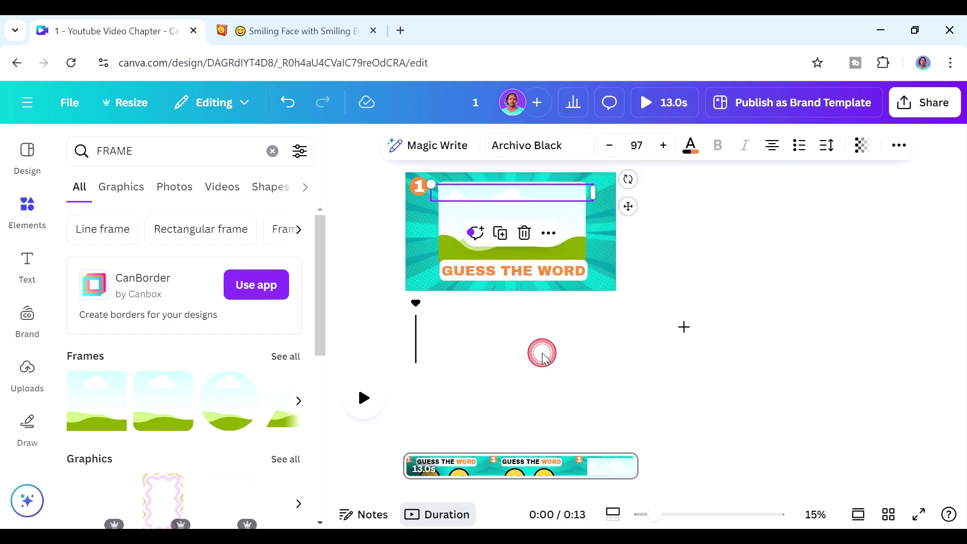
left_click(364, 458)
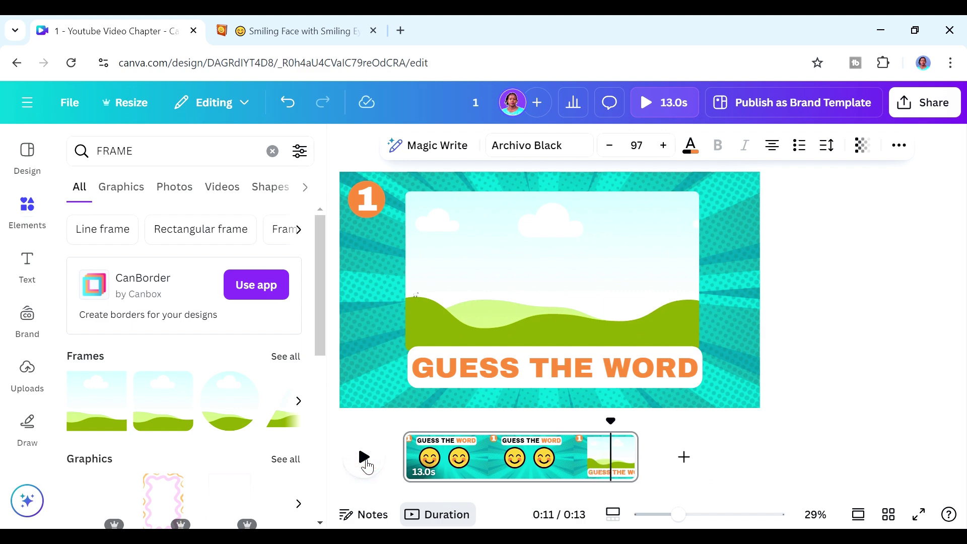
- Search the elements for "loading bar" videos and insert the 11.0-second white bar on a purple background
left_click(731, 312)
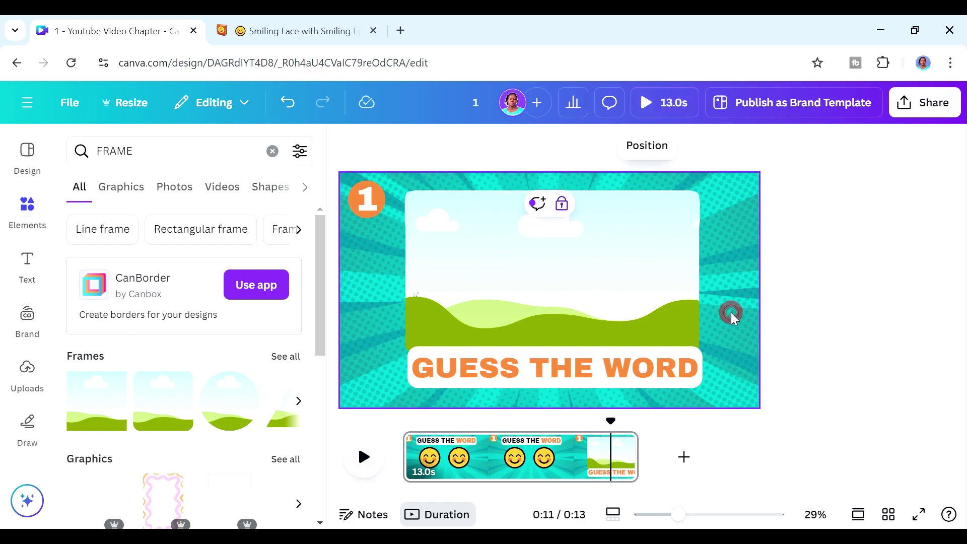
left_click(273, 152)
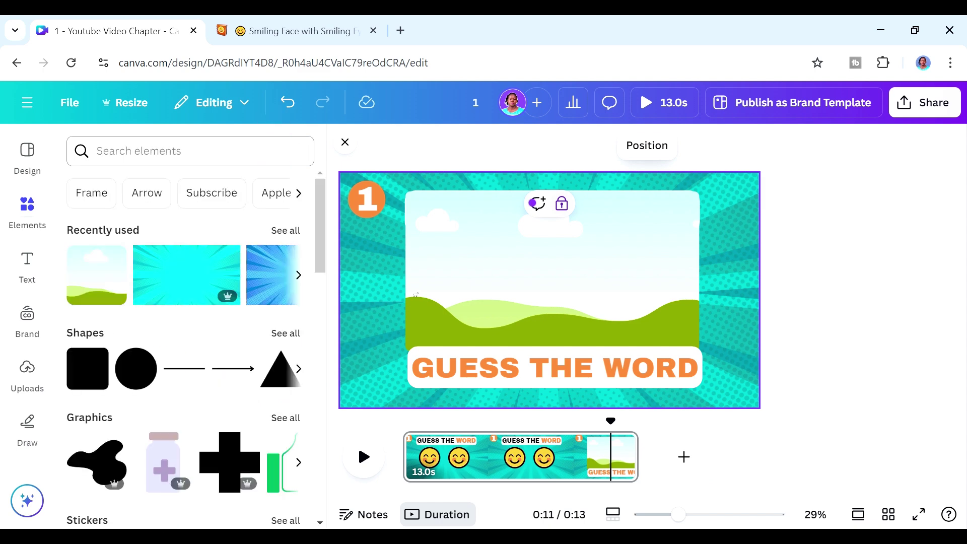
left_click(191, 158)
type("loadi")
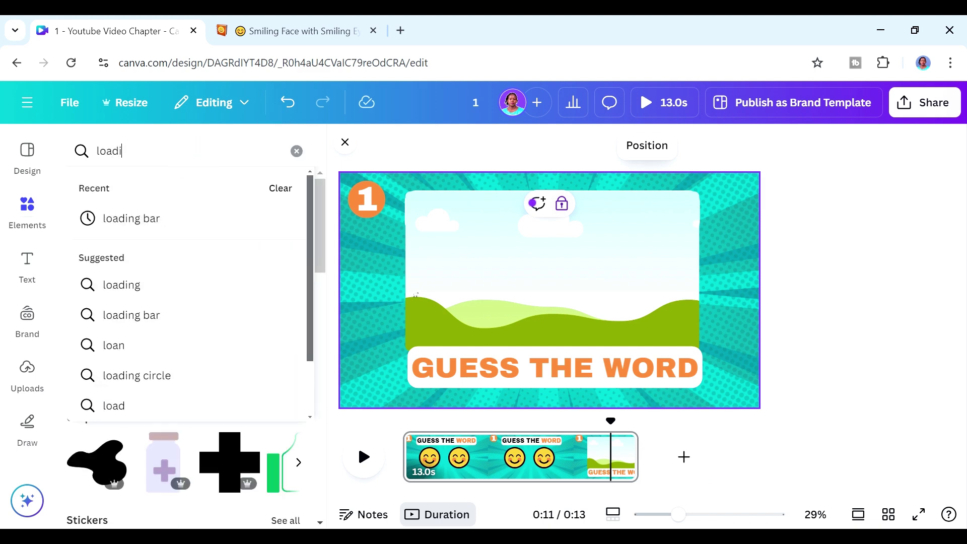
left_click(130, 219)
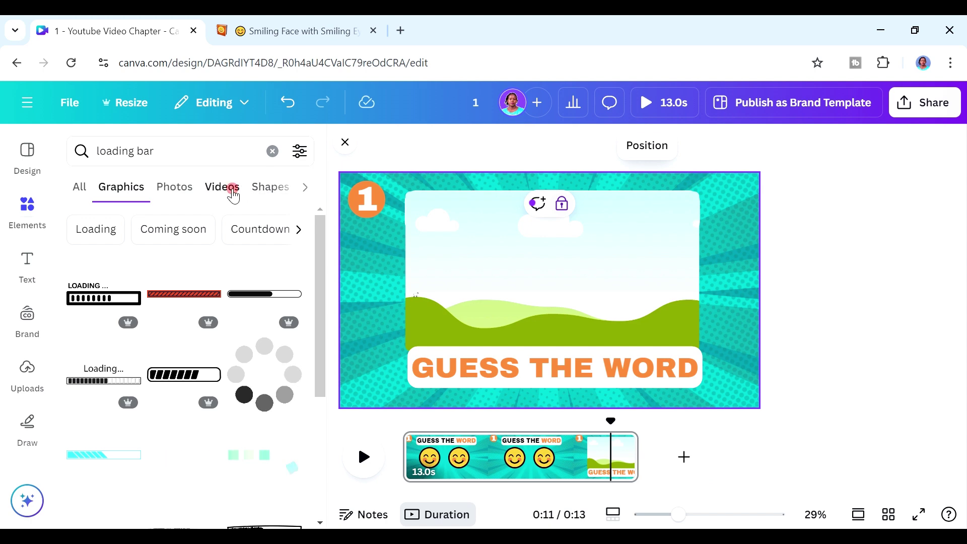
left_click(231, 190)
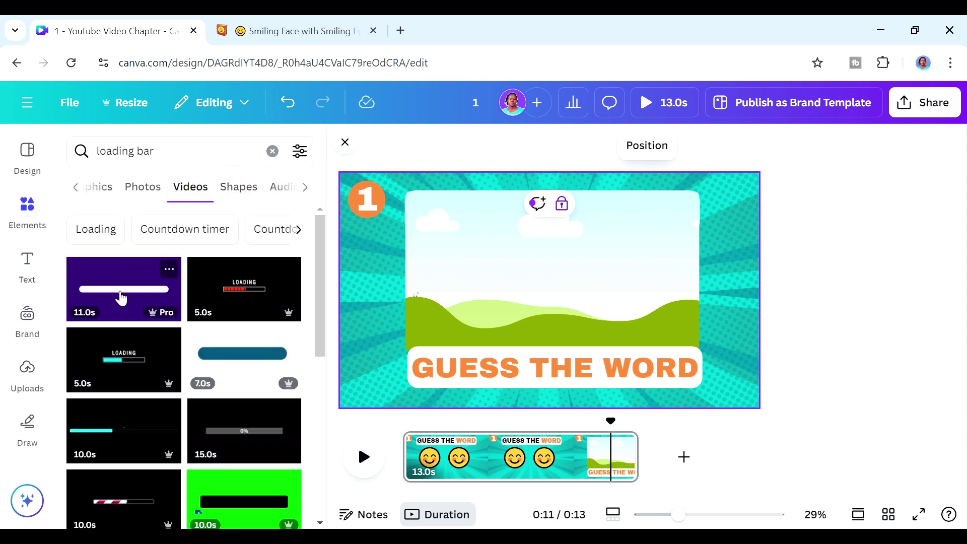
left_click(119, 294)
- Crop all four sides of the loading video down to the bar itself, about 1,176 wide and 77 high
left_click_drag(549, 173, 548, 281)
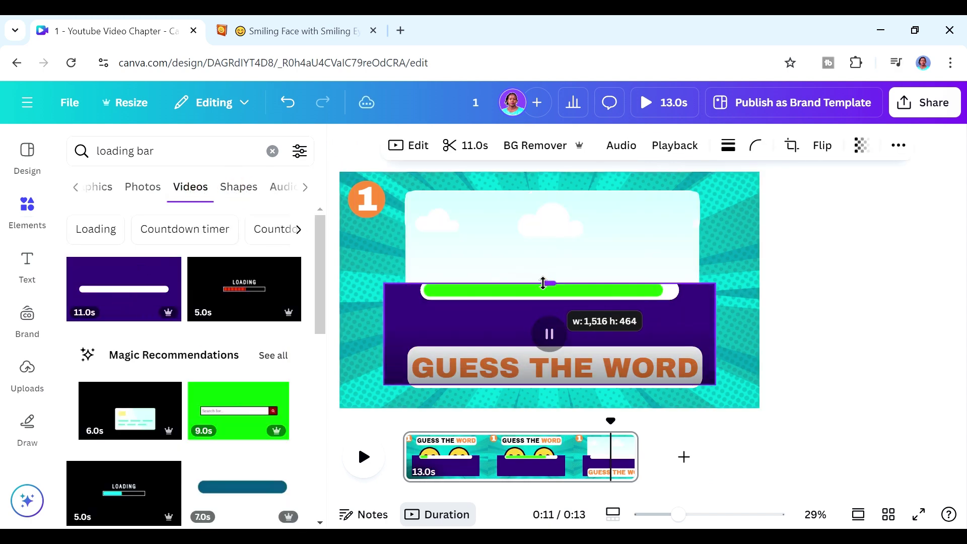
left_click_drag(549, 385, 549, 302)
left_click_drag(719, 293, 678, 294)
left_click_drag(386, 294, 421, 286)
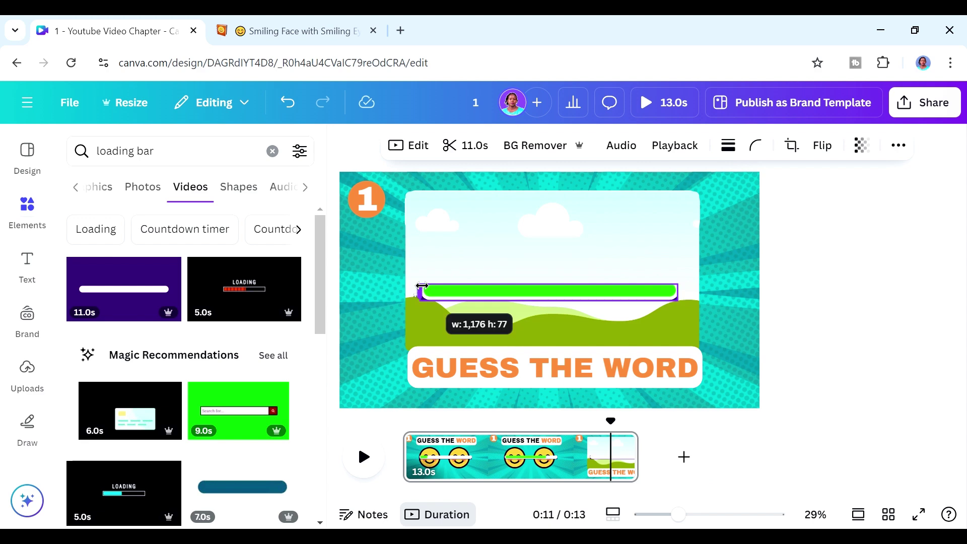
- Try a solid white border of weight 17 and rounded corners on the loading bar
left_click(729, 145)
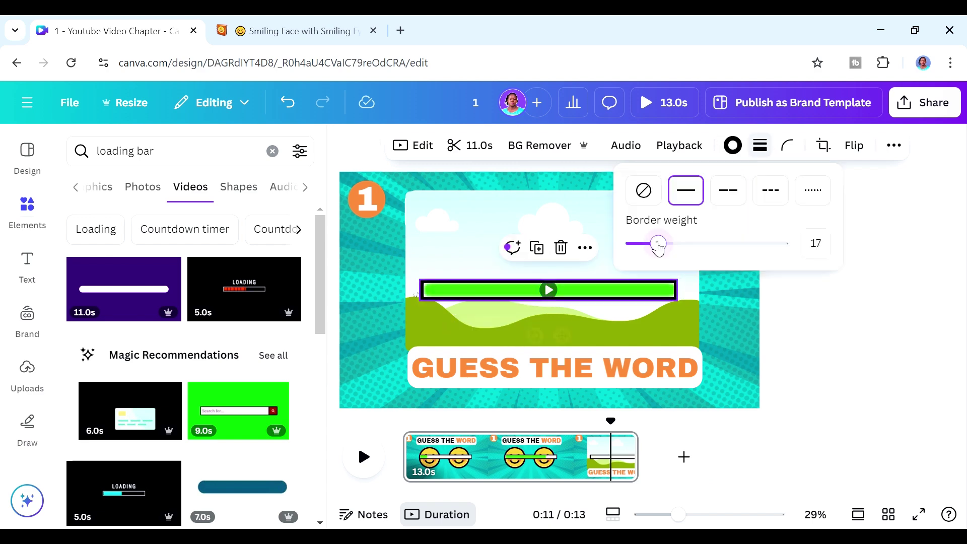
left_click(733, 145)
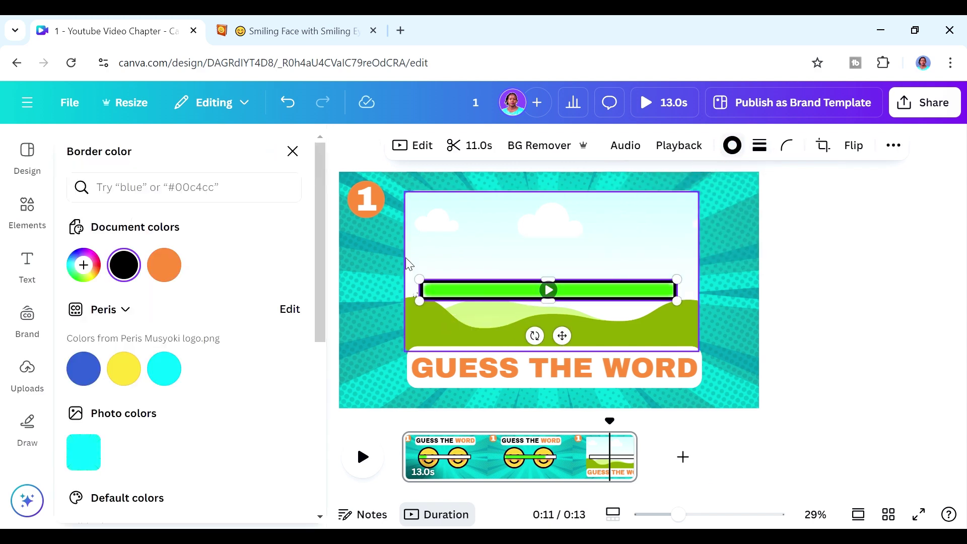
left_click(207, 267)
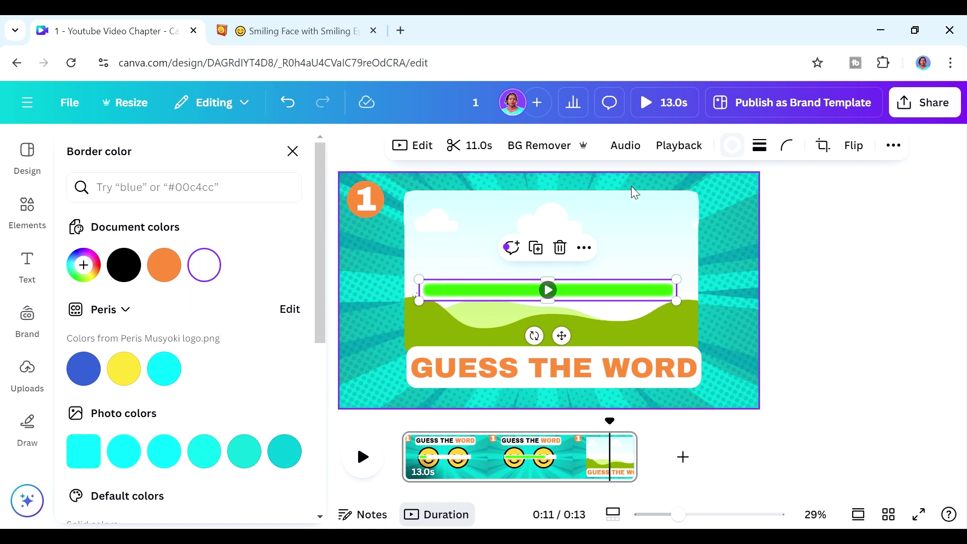
left_click(788, 149)
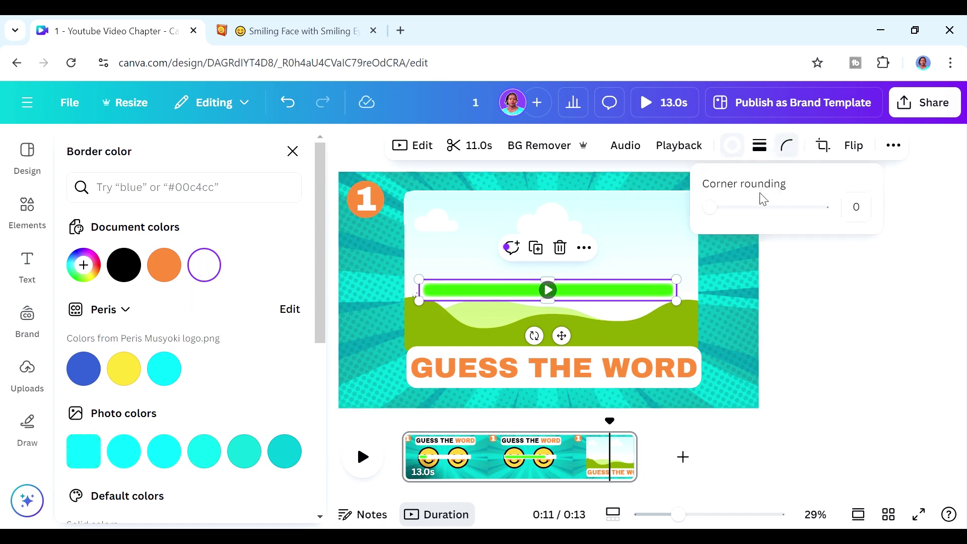
left_click_drag(711, 220, 731, 209)
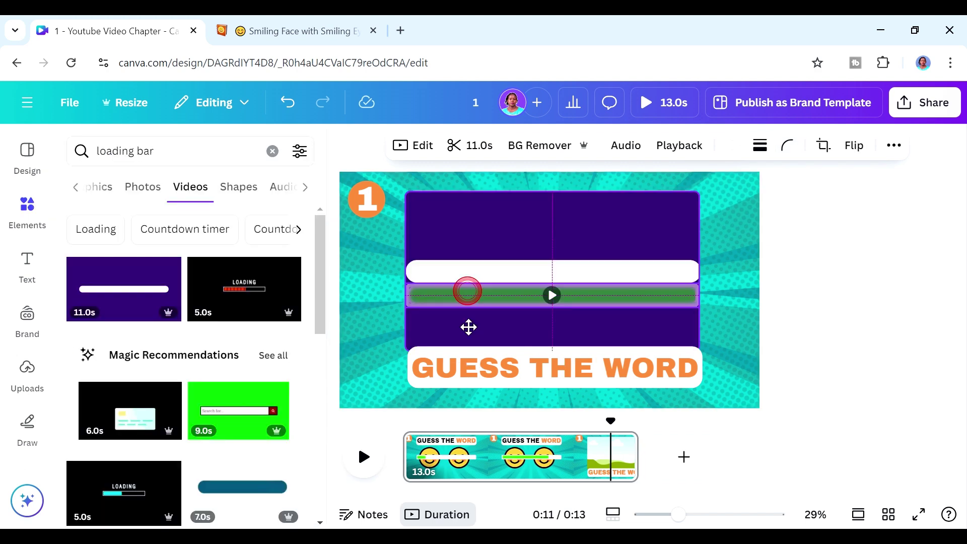
- Place the loading bar, widened to match the frame, over the lower title
left_click_drag(469, 326, 468, 368)
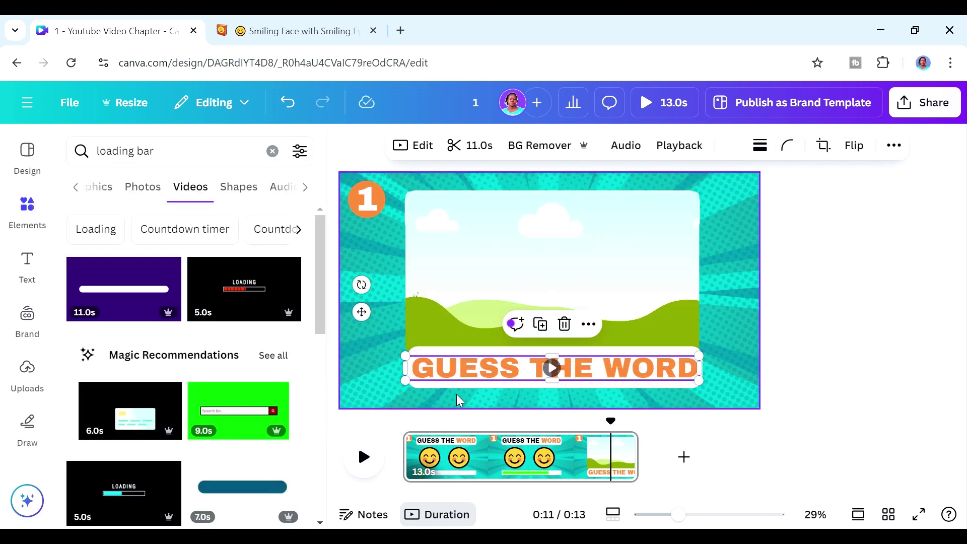
left_click(469, 443)
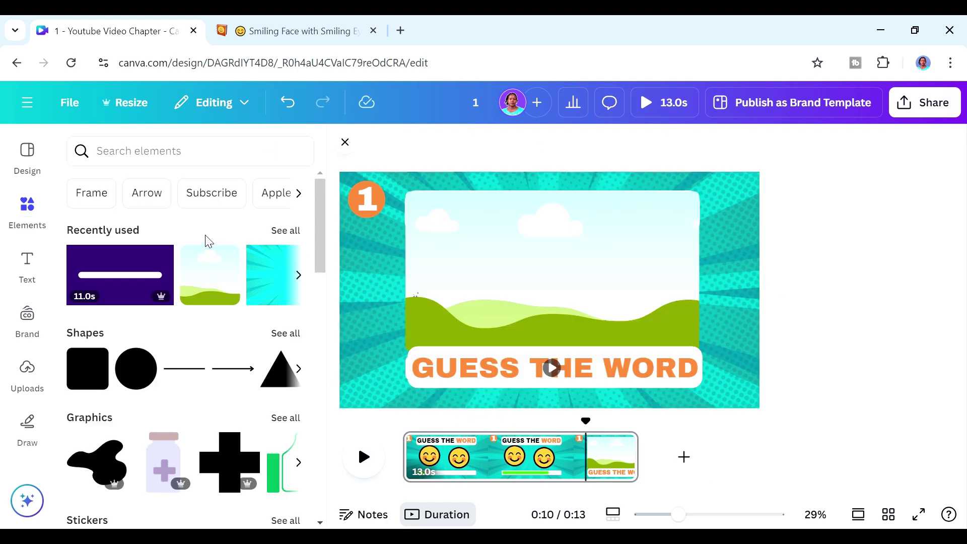
- Find the Bulk create app with the search "bulk create" and start entering its data manually
scroll(47, 161, "down", 2)
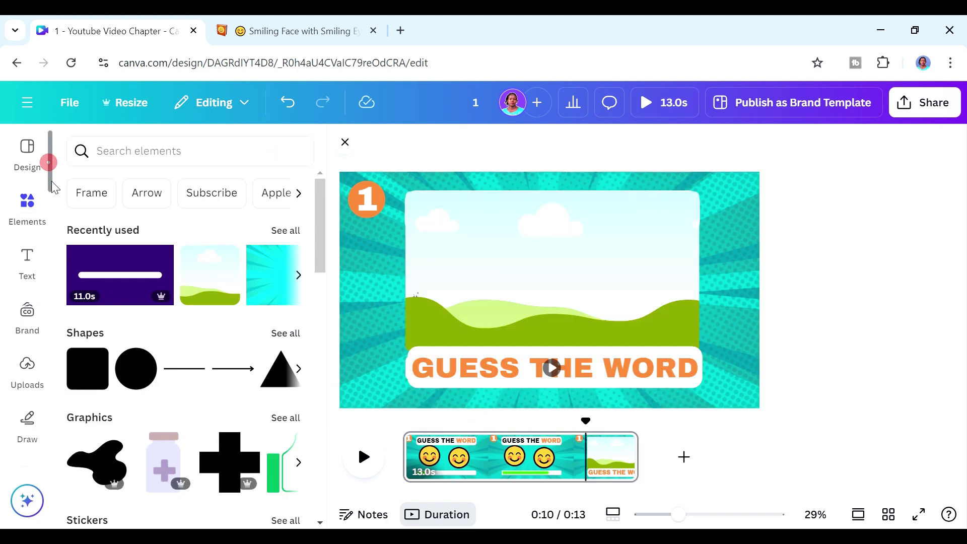
scroll(60, 291, "down", 3)
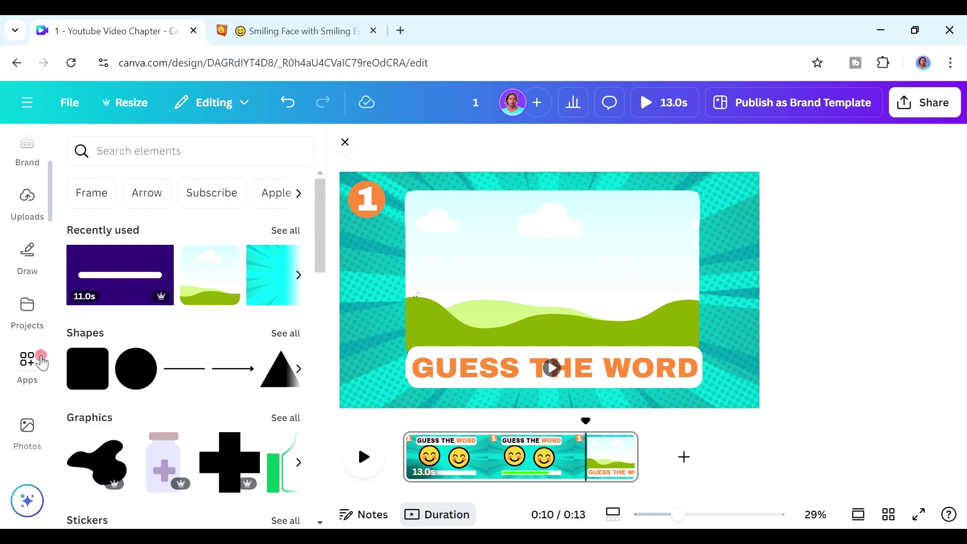
left_click(42, 363)
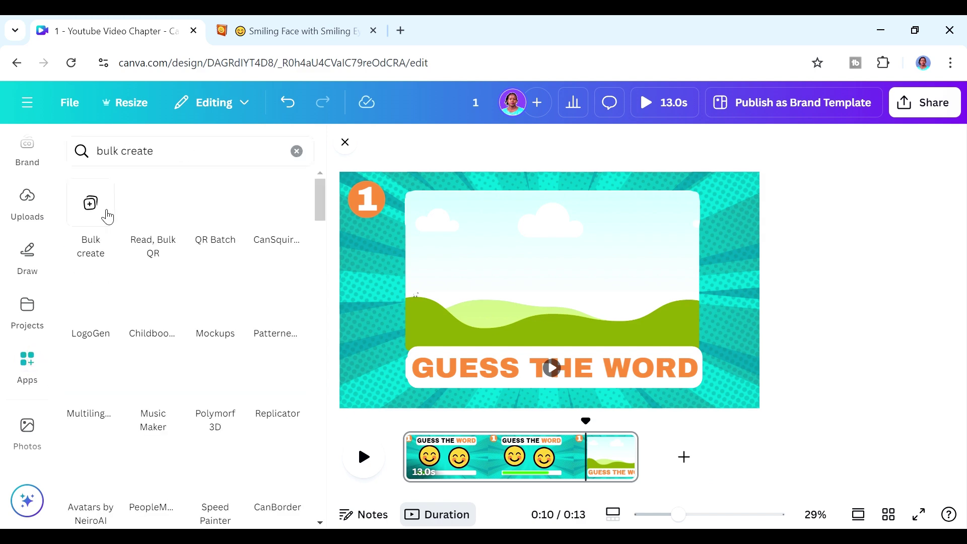
left_click(93, 203)
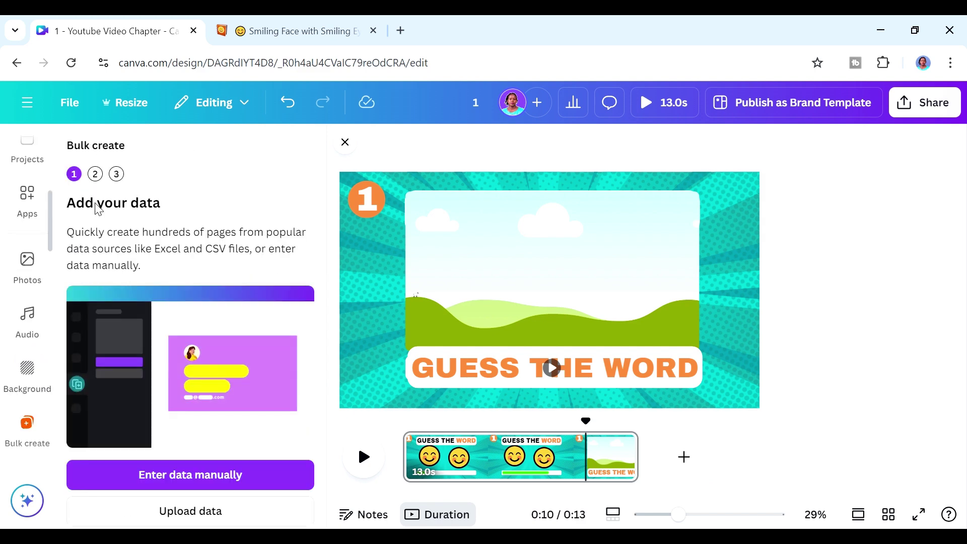
left_click(178, 471)
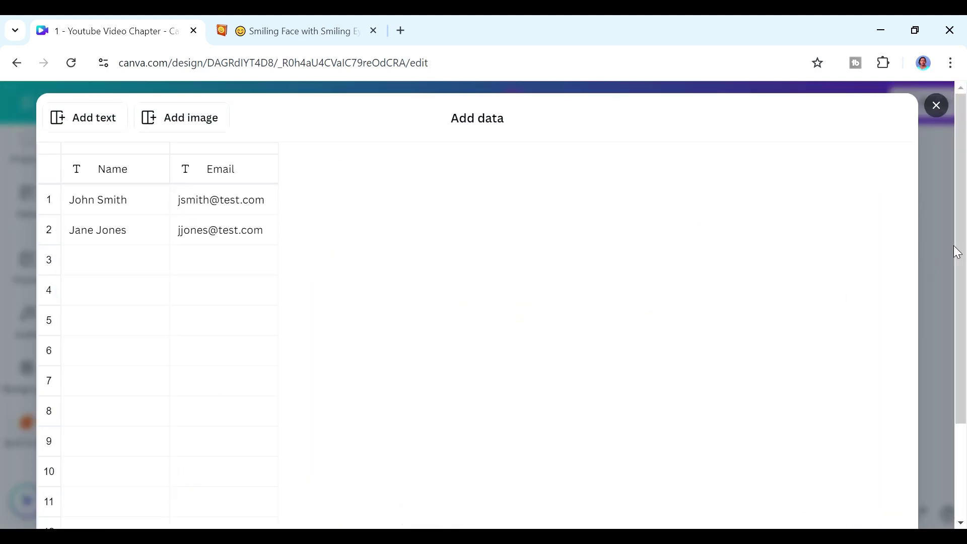
- Clear the sample names and e-mails from the bulk data table
left_click_drag(957, 247, 942, 439)
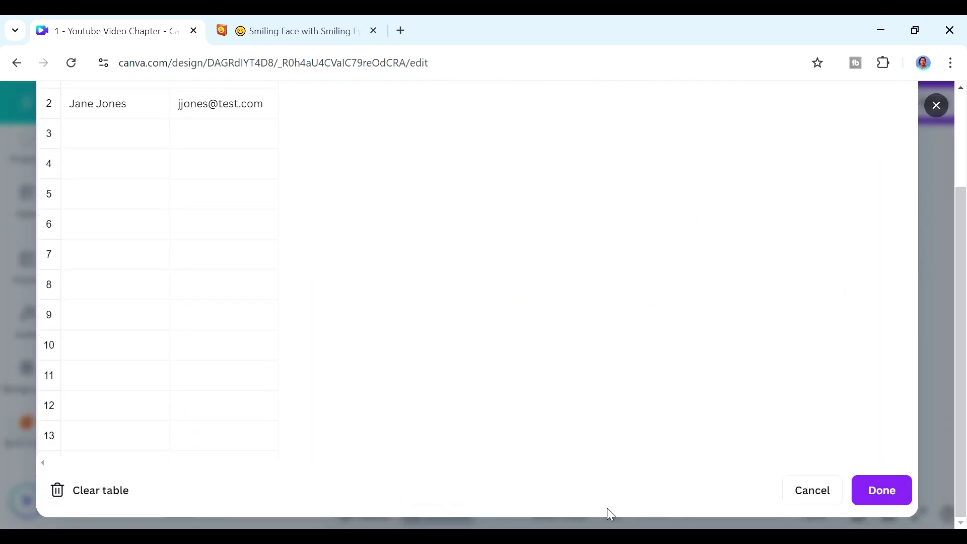
left_click(93, 508)
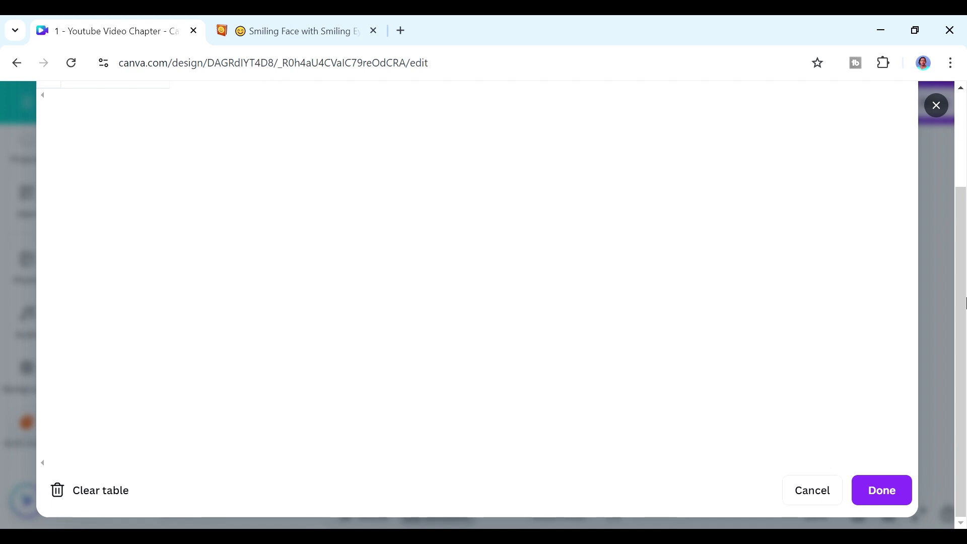
left_click_drag(961, 324, 963, 199)
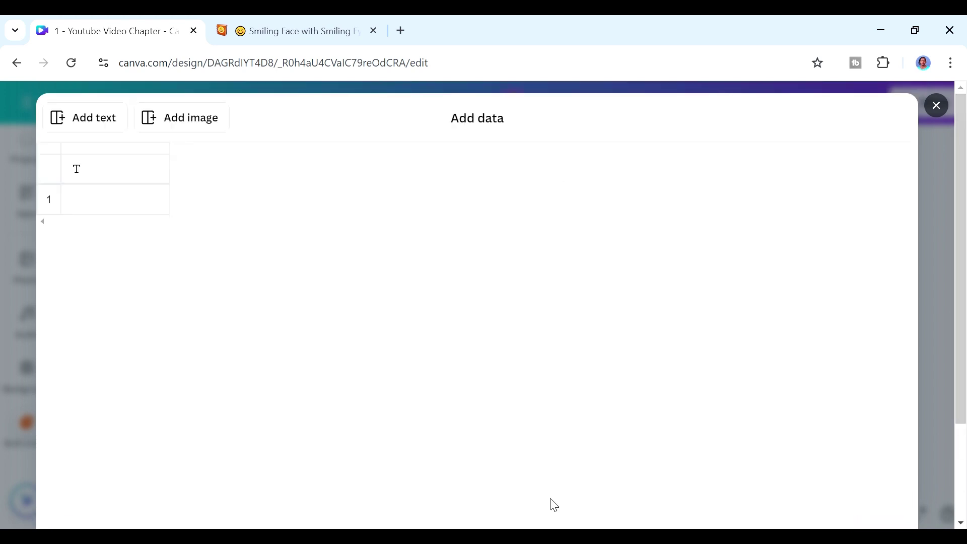
- Switch to ChatGPT and copy the compound-word table with its emoji, word and voice-over script columns, including the header row
key("alt+Tab")
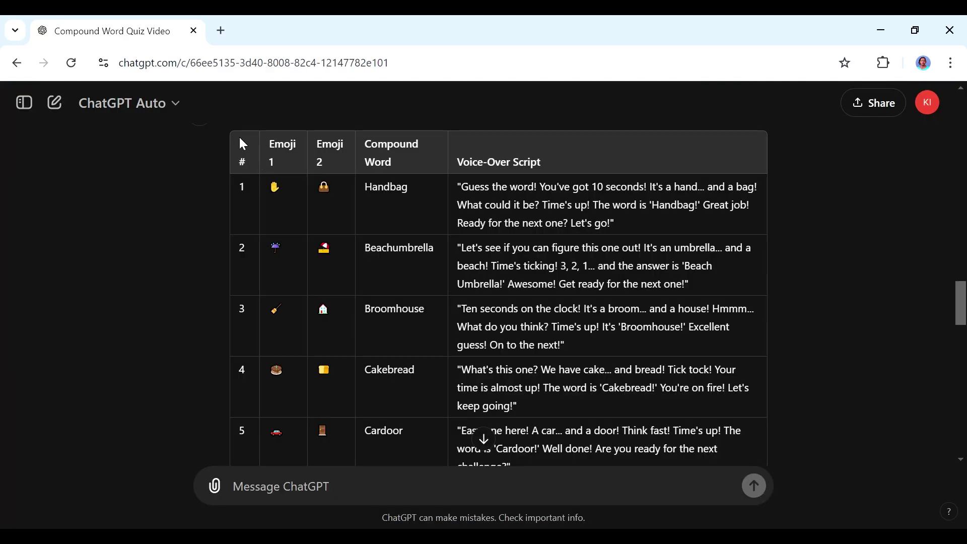
left_click_drag(235, 139, 685, 461)
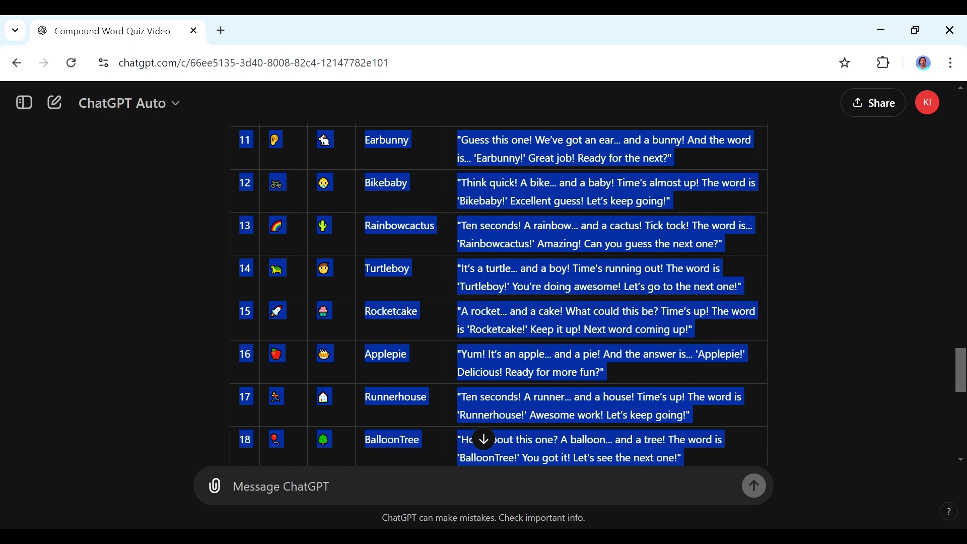
right_click(562, 292)
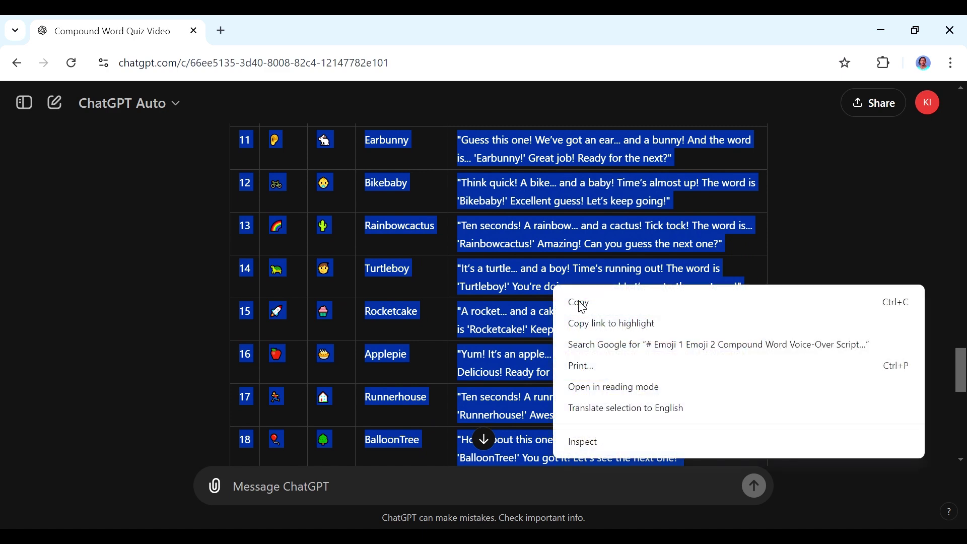
left_click(582, 303)
- Switch back to Canva, paste the copied table starting at the first header cell and accept the data
key("alt+Tab")
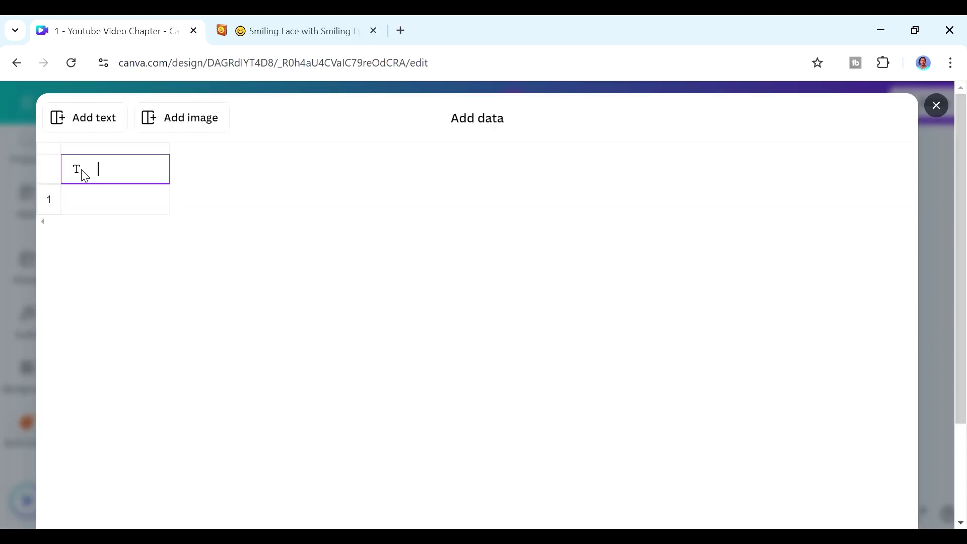
key("ctrl+v")
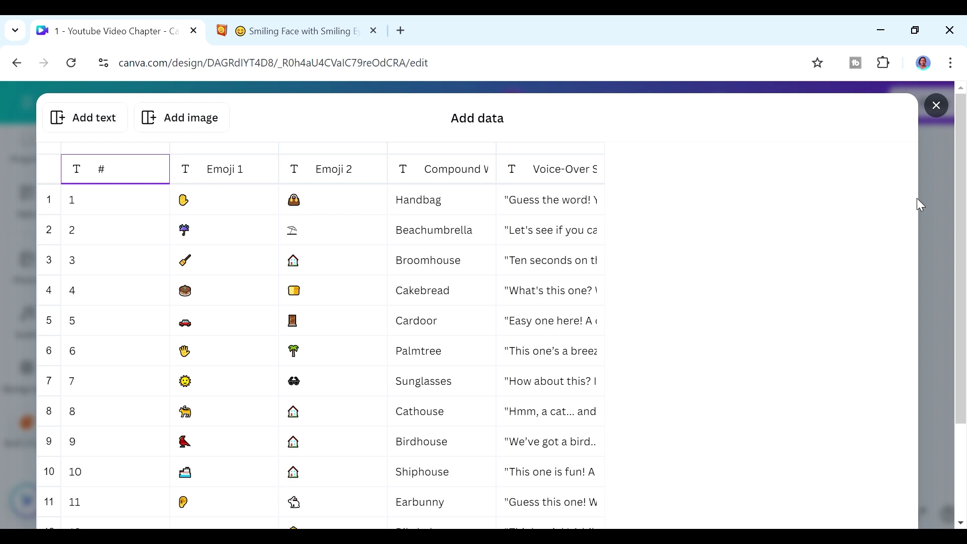
scroll(956, 222, "down", 3)
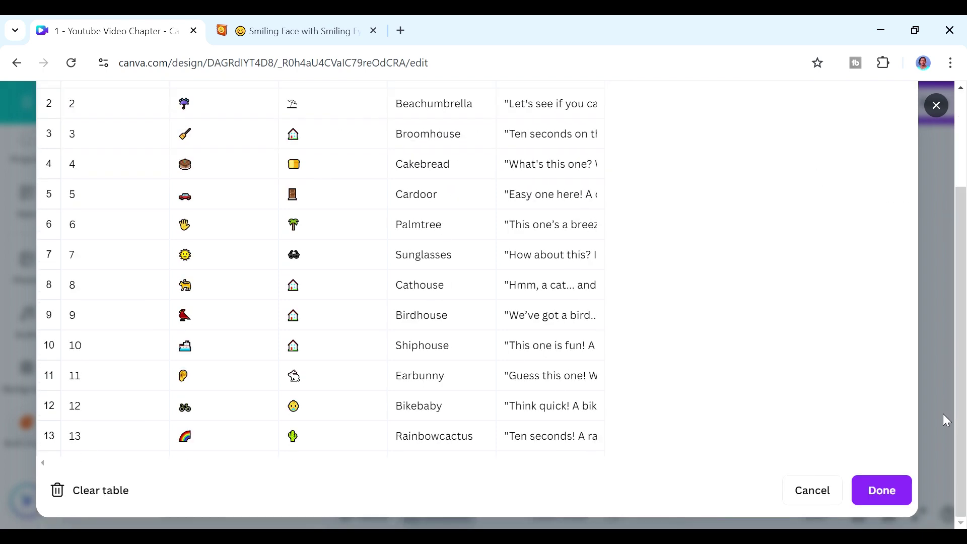
left_click(876, 492)
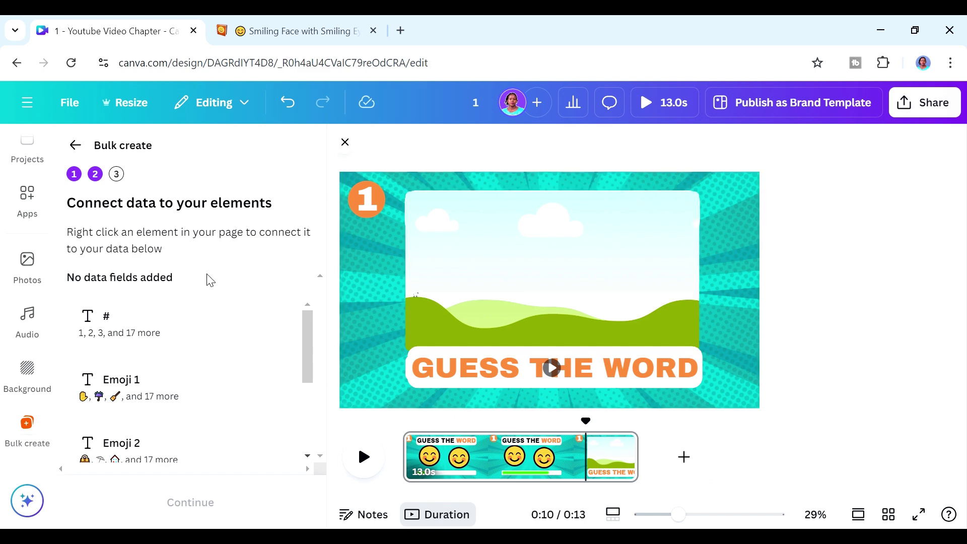
- Connect the question number text on the template slide to the # data field
left_click(366, 209)
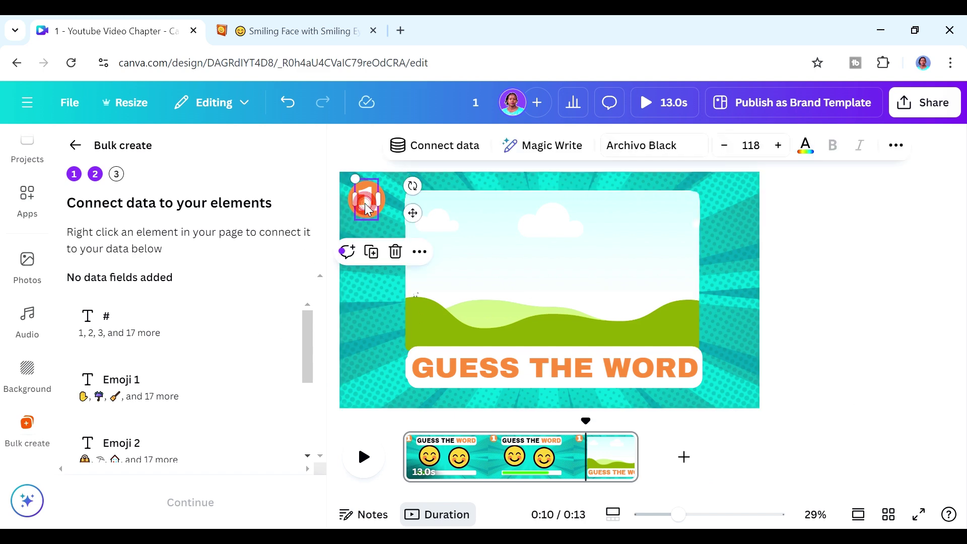
right_click(366, 210)
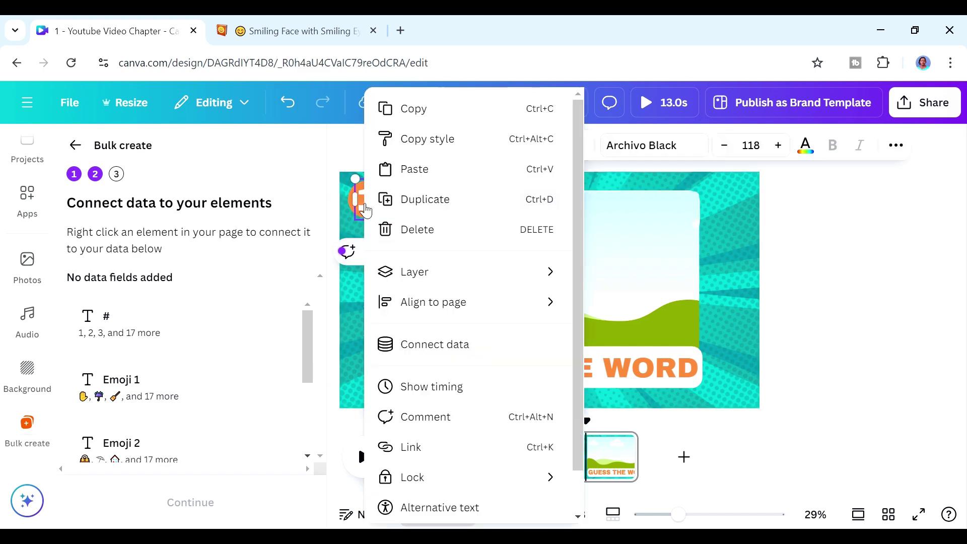
left_click(399, 345)
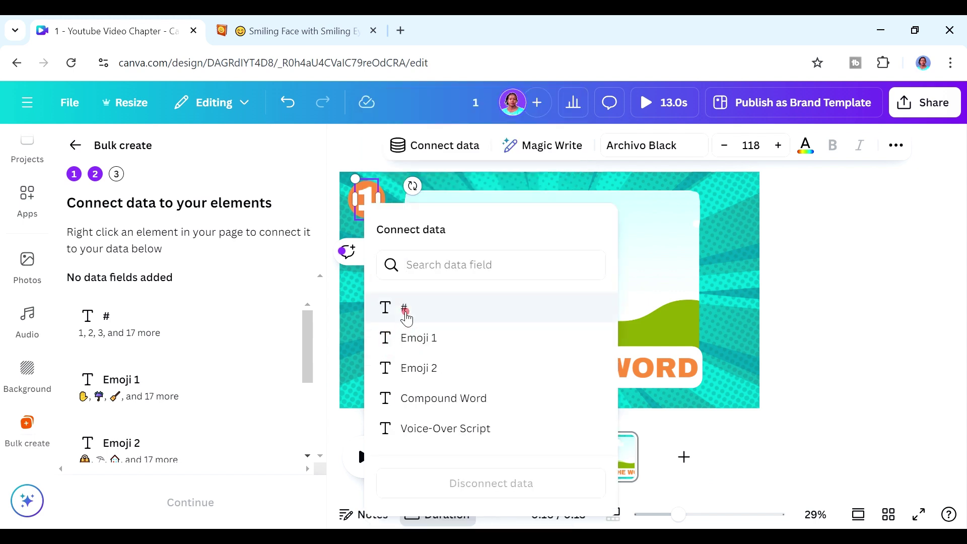
left_click(405, 316)
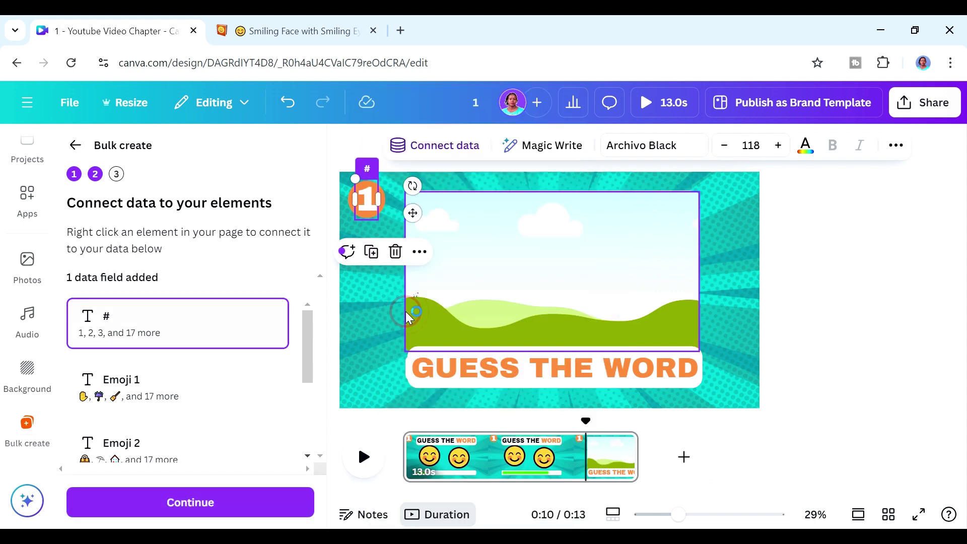
- Move the picture frame aside to uncover the first emoji and connect that emoji to the Emoji 1 data field
left_click(437, 324)
left_click_drag(437, 326, 582, 326)
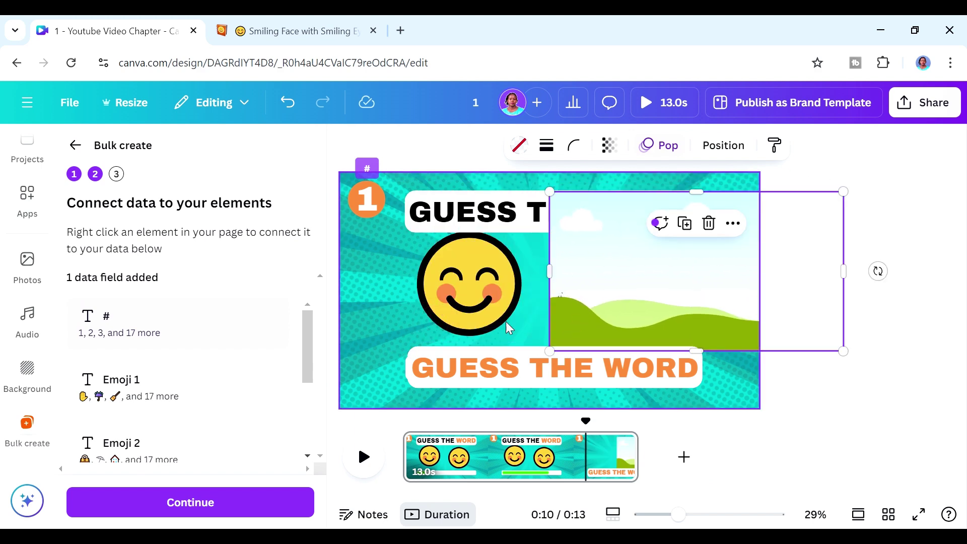
right_click(464, 282)
left_click(509, 344)
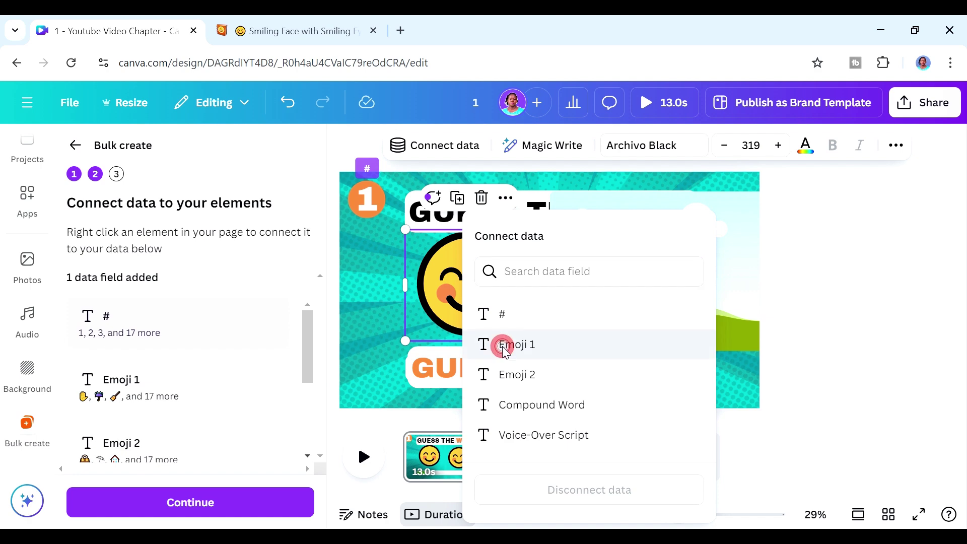
left_click(503, 347)
- Move the picture frame down to uncover the second emoji and connect that emoji to the Emoji 2 data field
left_click_drag(604, 325, 608, 403)
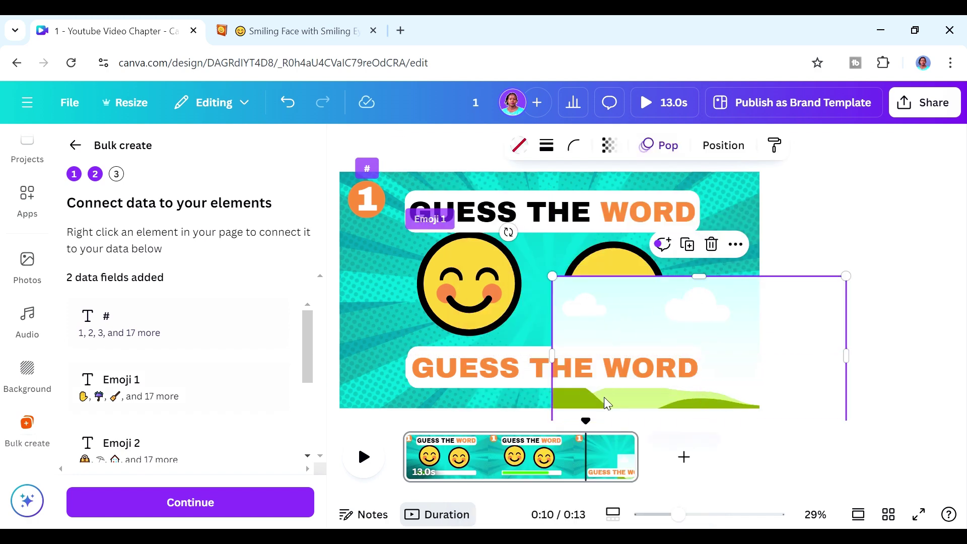
left_click(597, 262)
right_click(597, 262)
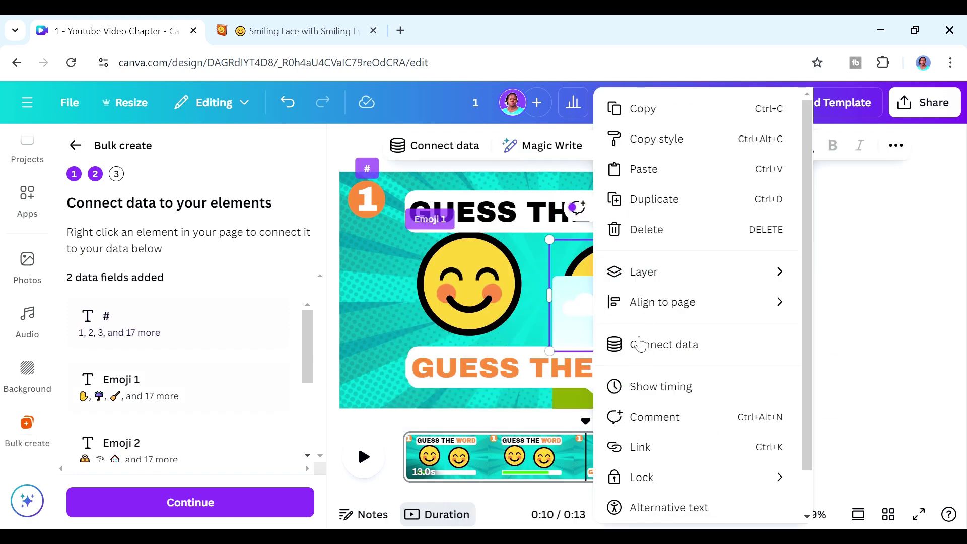
left_click(640, 344)
left_click(640, 375)
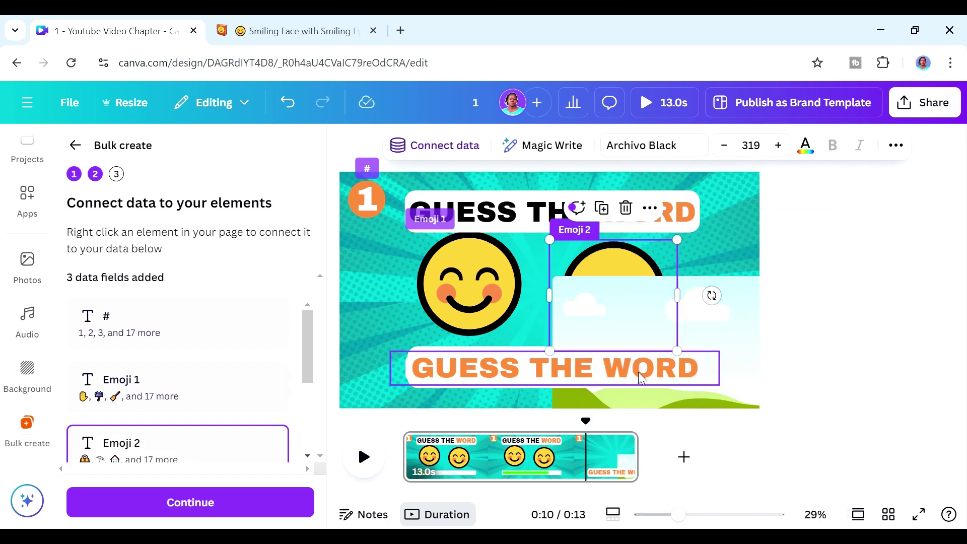
- Connect the orange answer text below the picture frame to the Compound Word data field
left_click(501, 375)
right_click(501, 375)
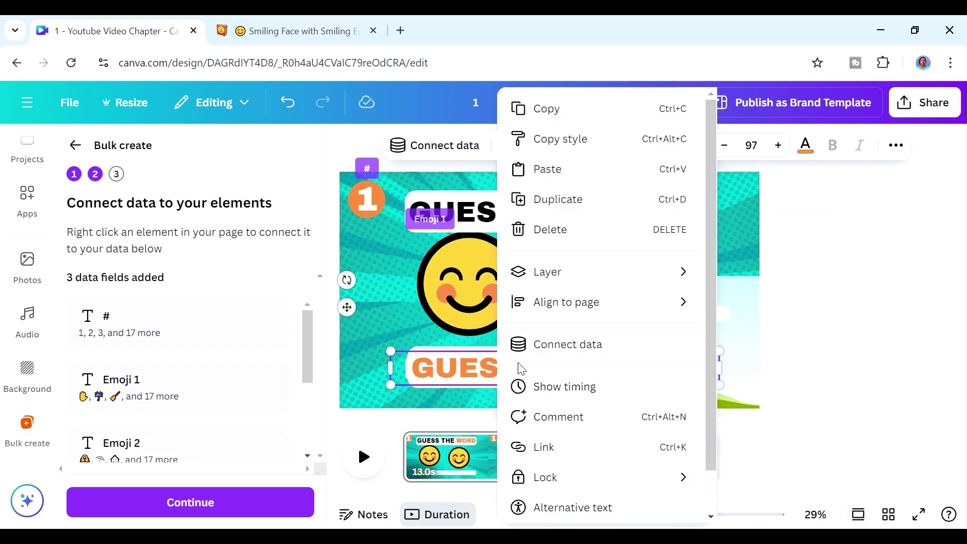
left_click(543, 354)
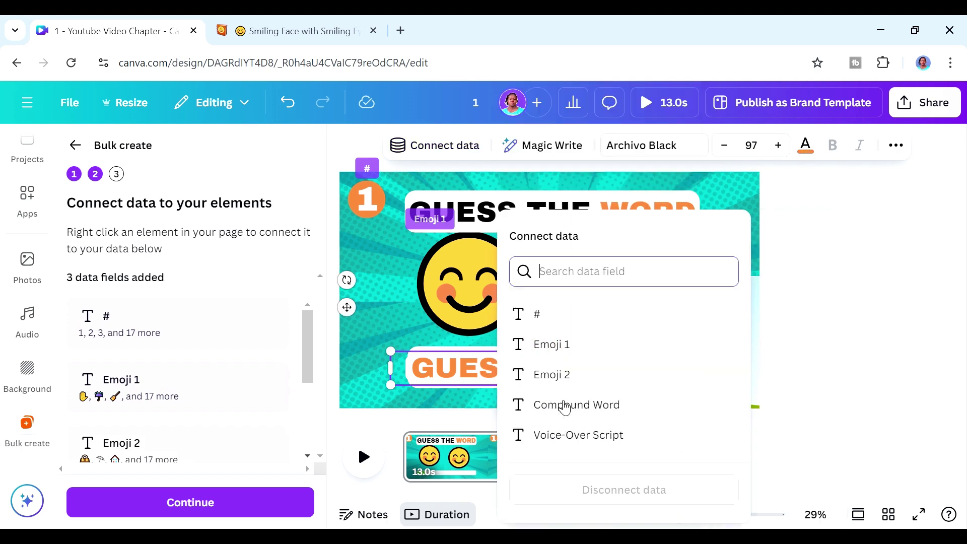
left_click(564, 406)
- Move the picture frame back over the emojis above the answer text and generate the bulk designs
left_click_drag(652, 316, 506, 231)
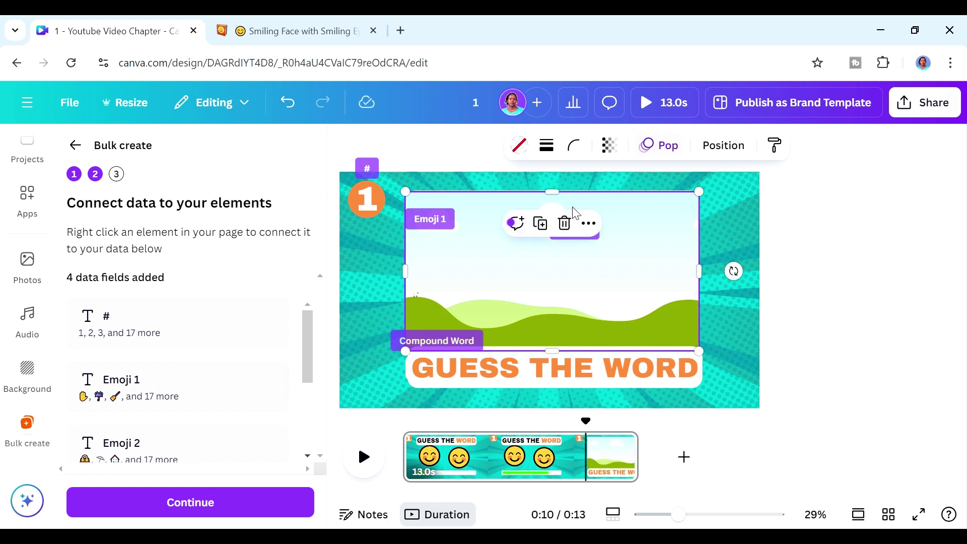
left_click(727, 336)
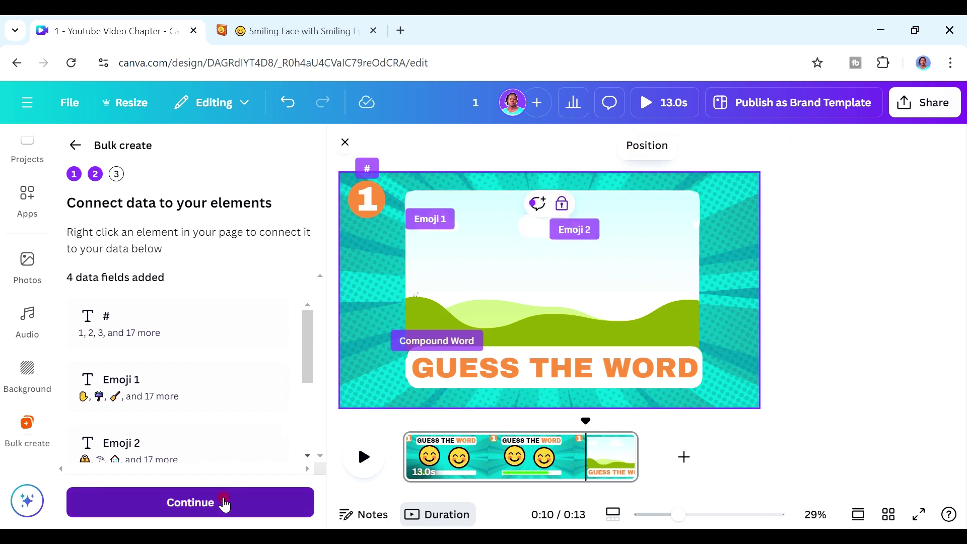
left_click(225, 502)
left_click(220, 504)
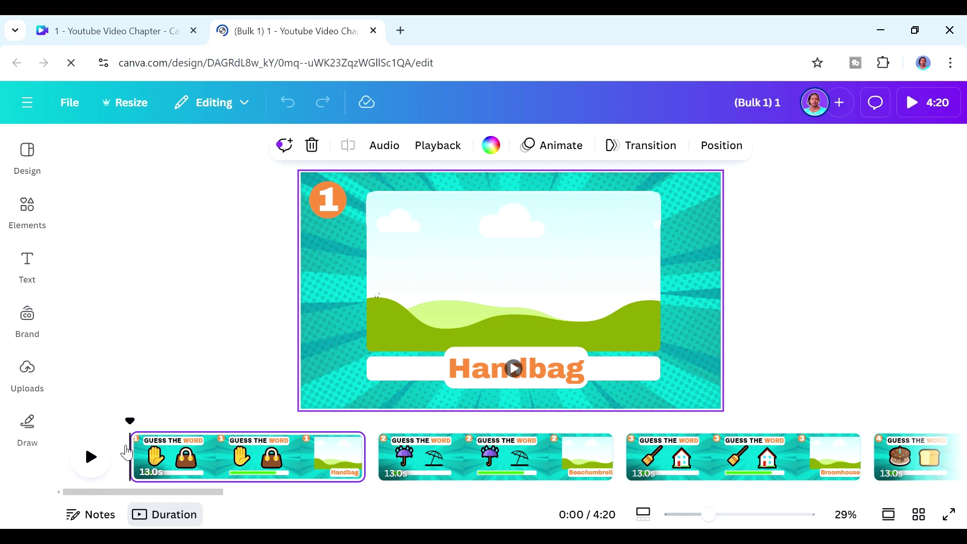
- Fill the picture frame in page 1's answer reveal with a red handbag photo found by searching elements for "handbag"
left_click_drag(128, 422, 319, 424)
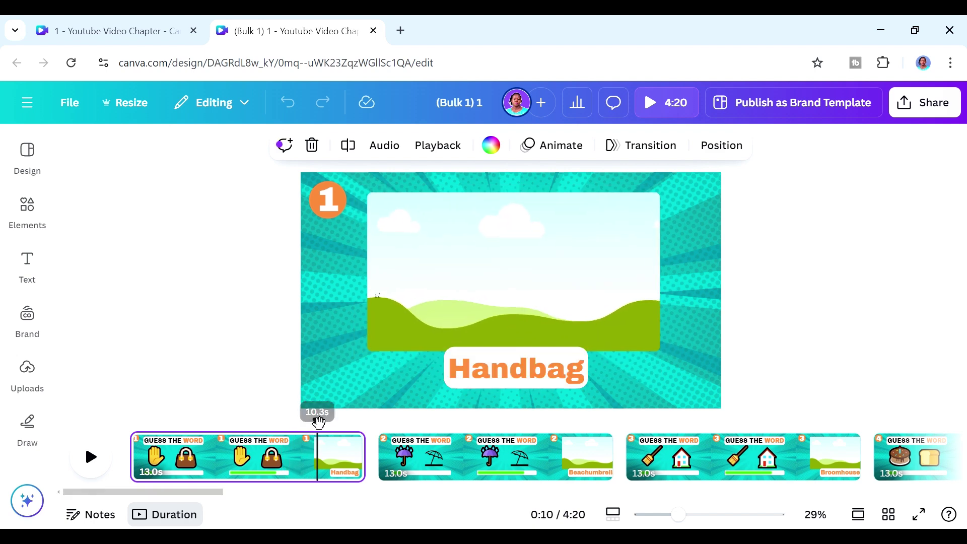
left_click(407, 317)
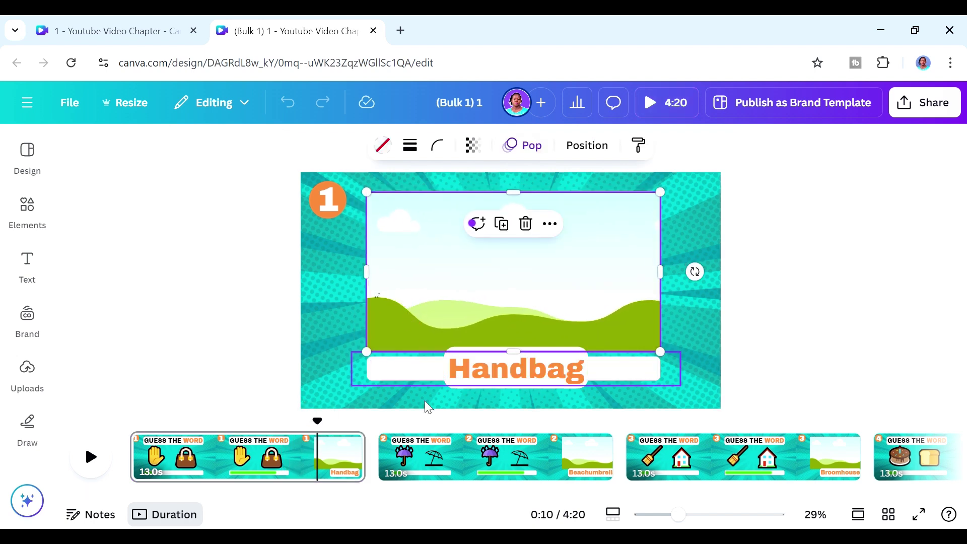
left_click(27, 209)
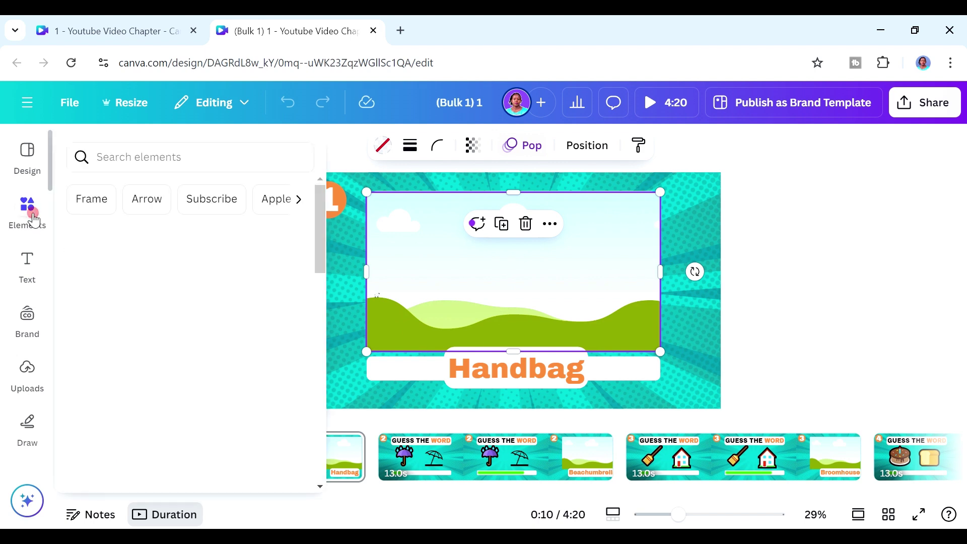
left_click(140, 151)
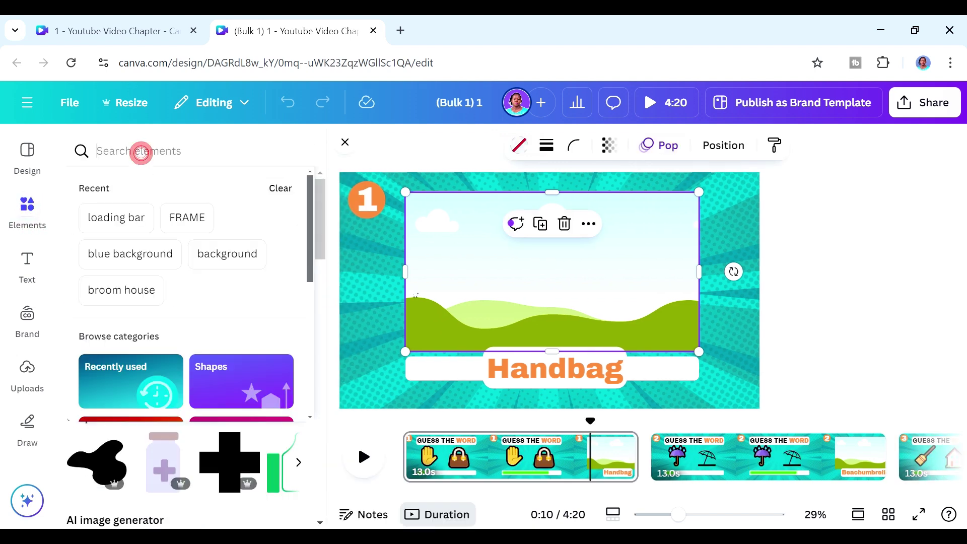
type("handbag")
key("Return")
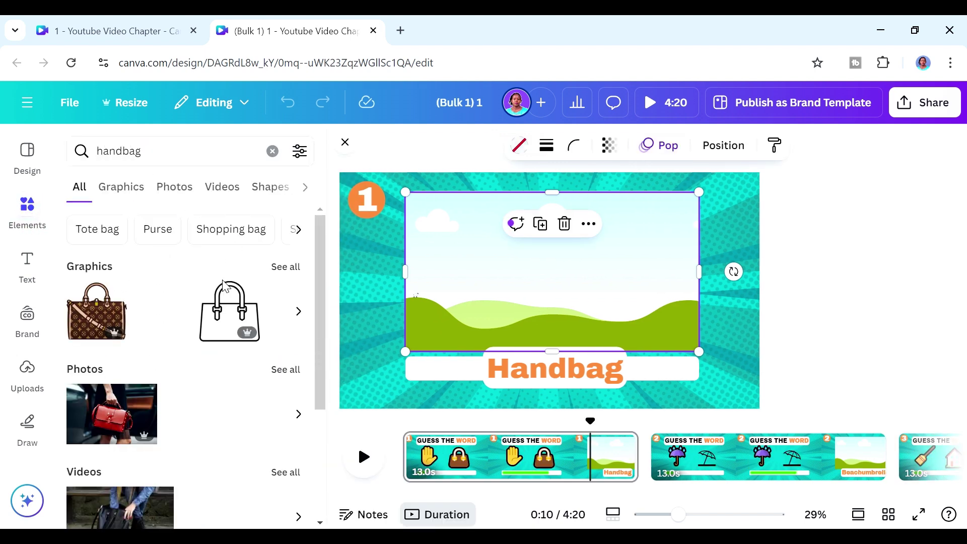
left_click(92, 373)
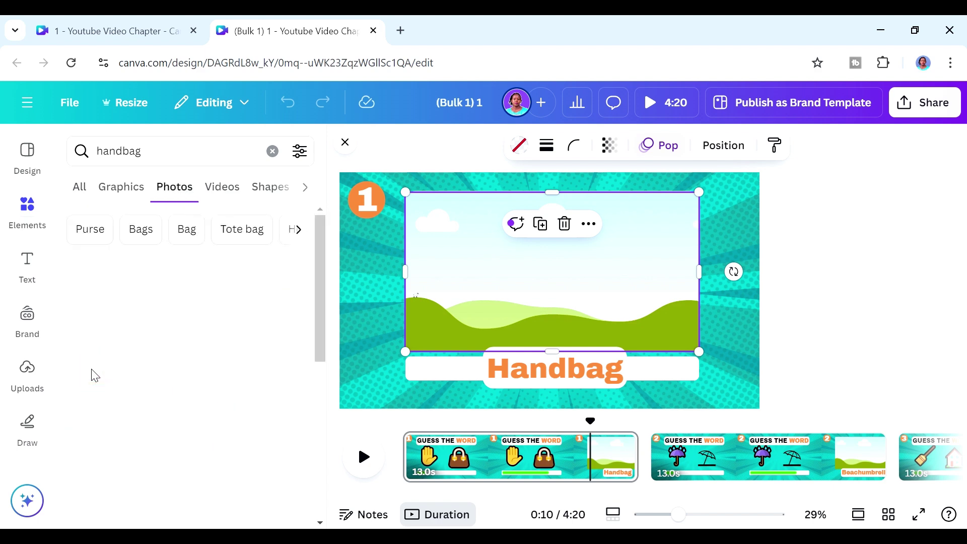
left_click(159, 324)
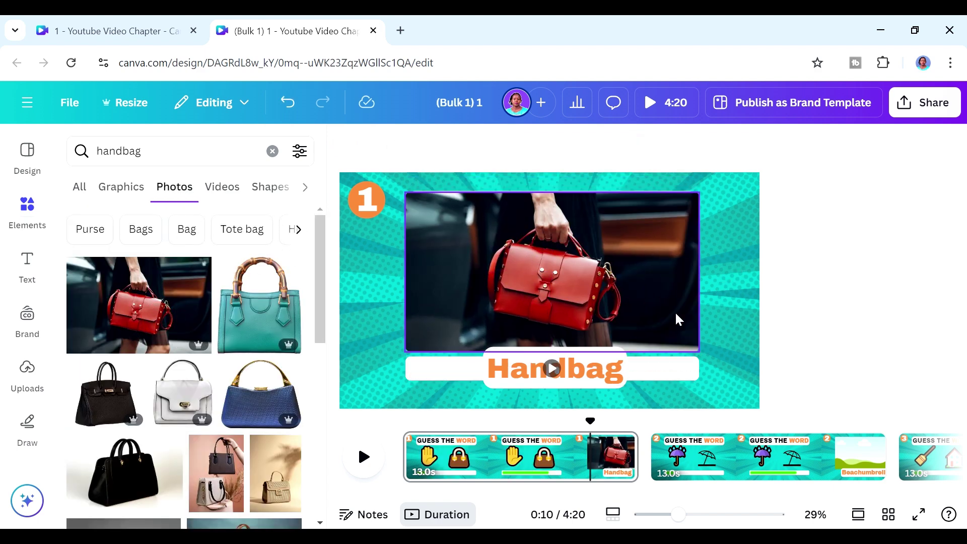
- Bring up page 2's answer reveal and fill its frame with a beach photo found by searching "beach umbrella"
left_click(811, 456)
left_click(363, 463)
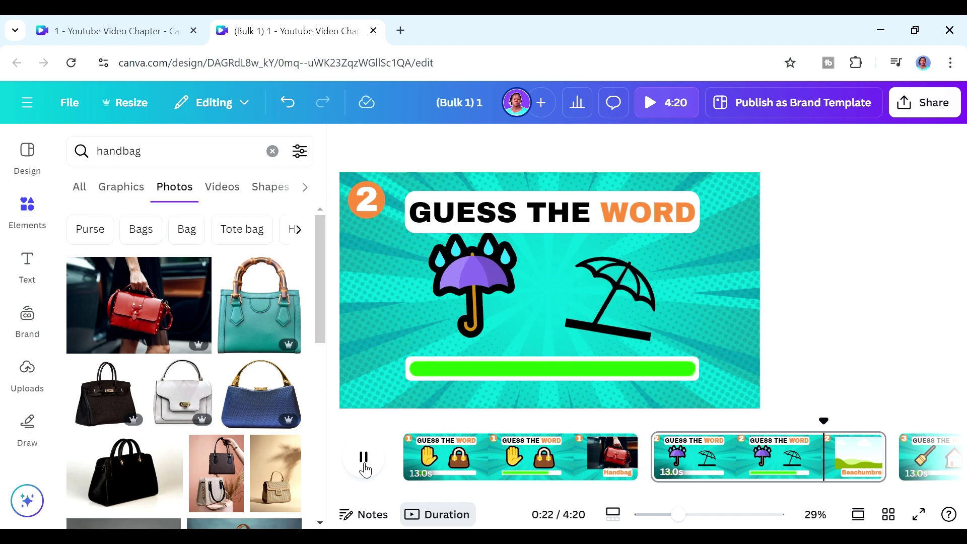
left_click(364, 459)
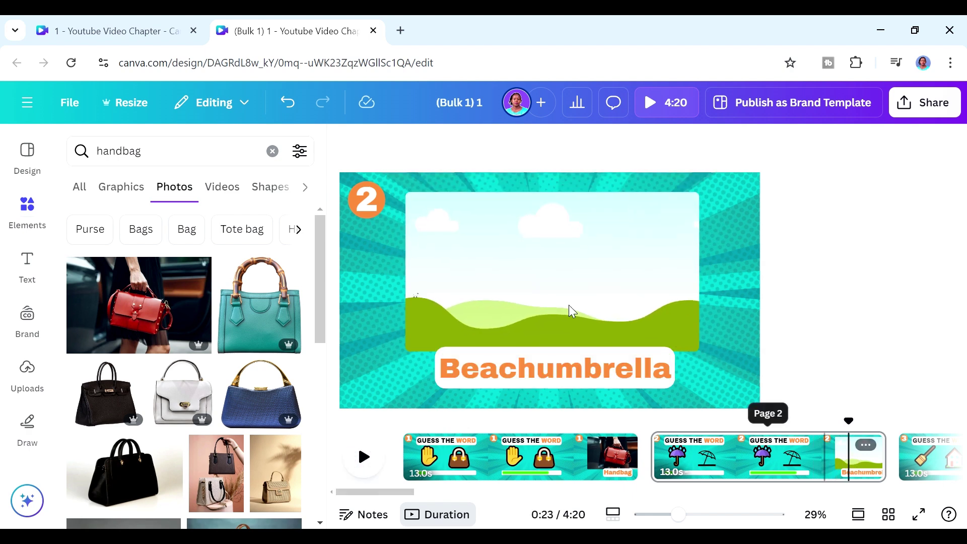
key("ctrl+a")
type("beach umbrella")
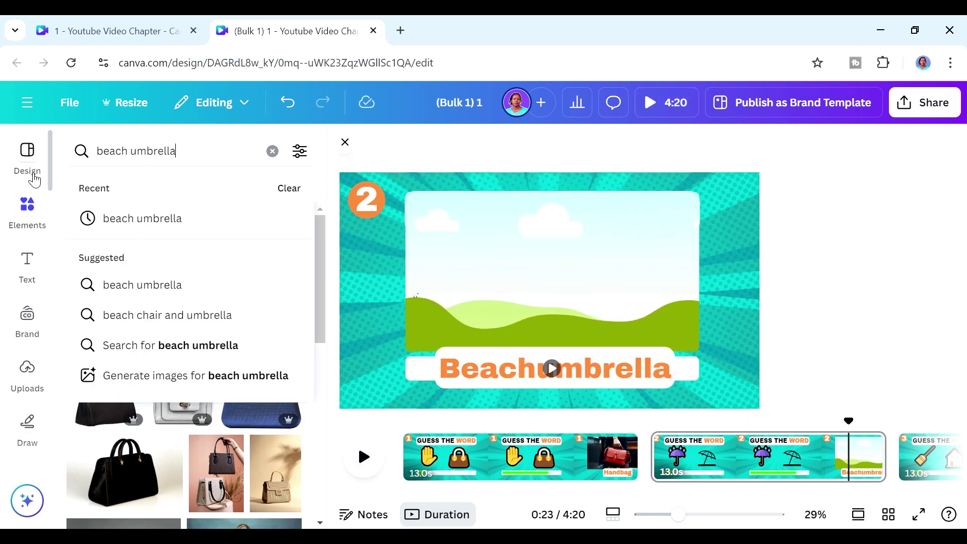
key("Return")
scroll(237, 403, "down", 5)
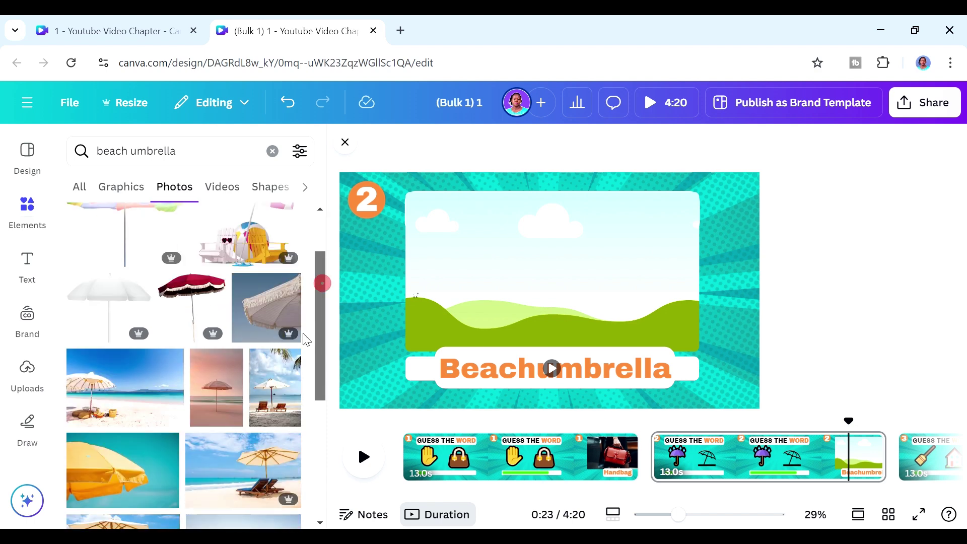
left_click(237, 470)
- Search the photos for "broom house" and fill page 3's answer frame with the blue broom and dustpan photo
left_click(181, 151)
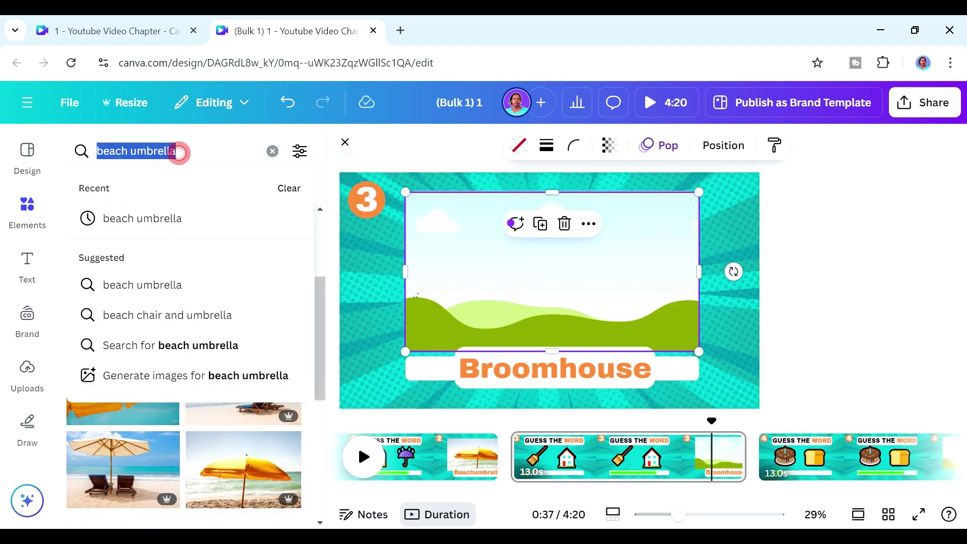
type("broom house")
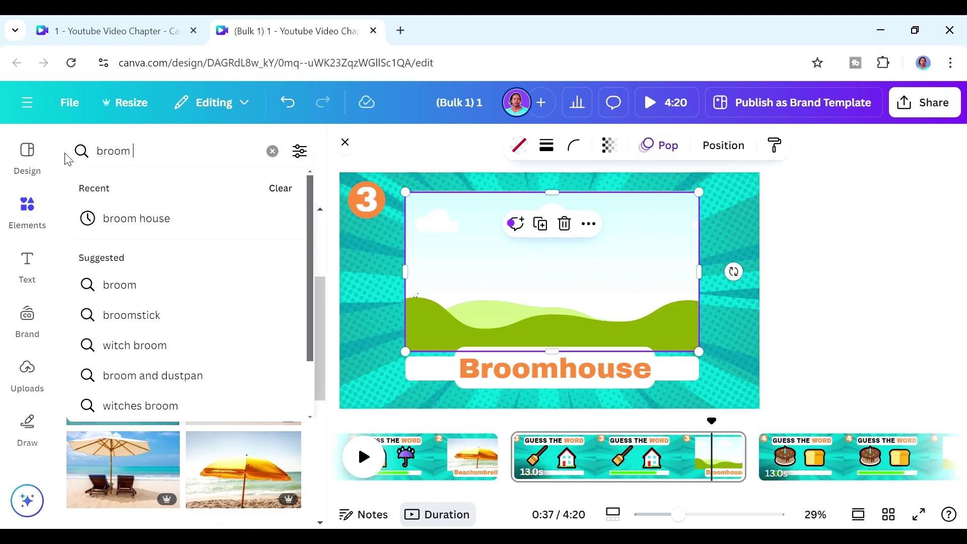
key("Return")
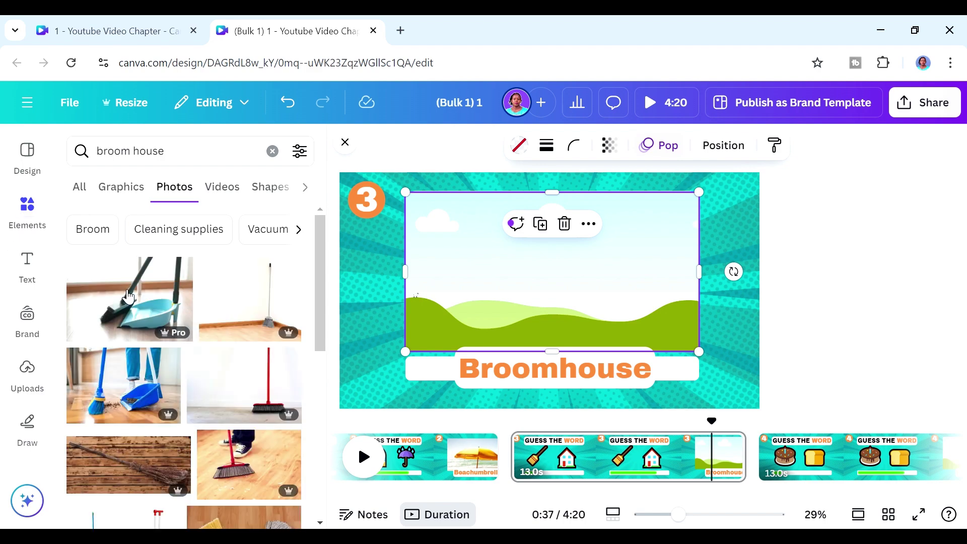
left_click(136, 388)
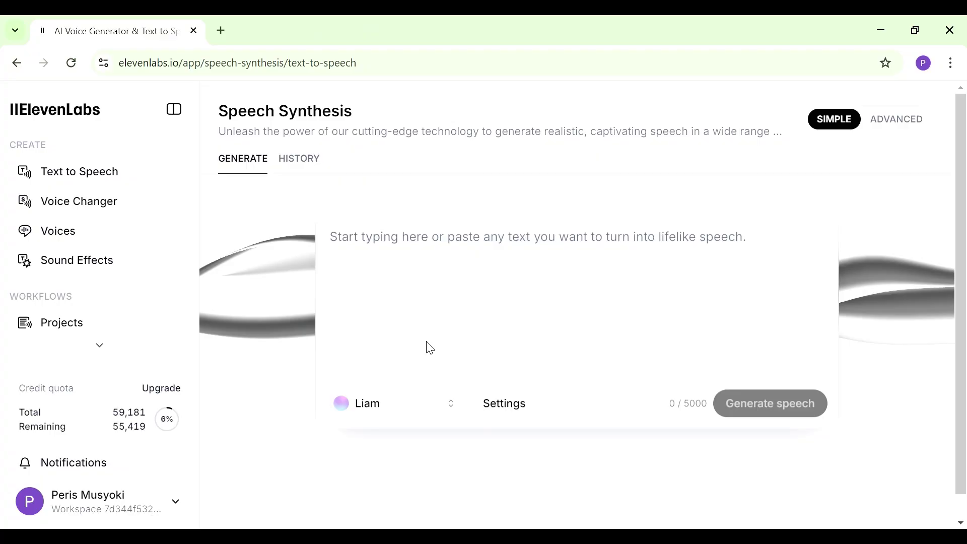
- Switch to ElevenLabs Text to Speech and paste in the Handbag voice-over script copied from the ChatGPT table
left_click(430, 347)
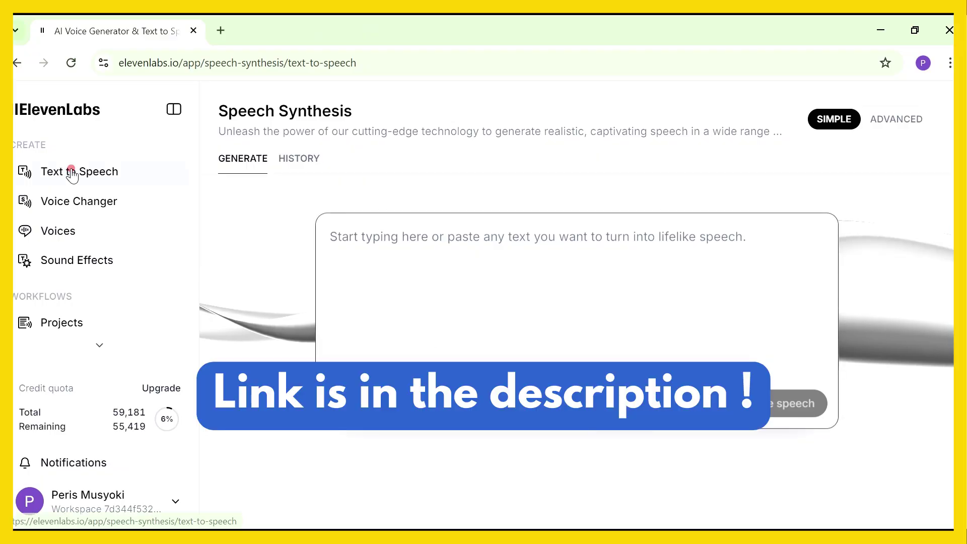
left_click(72, 173)
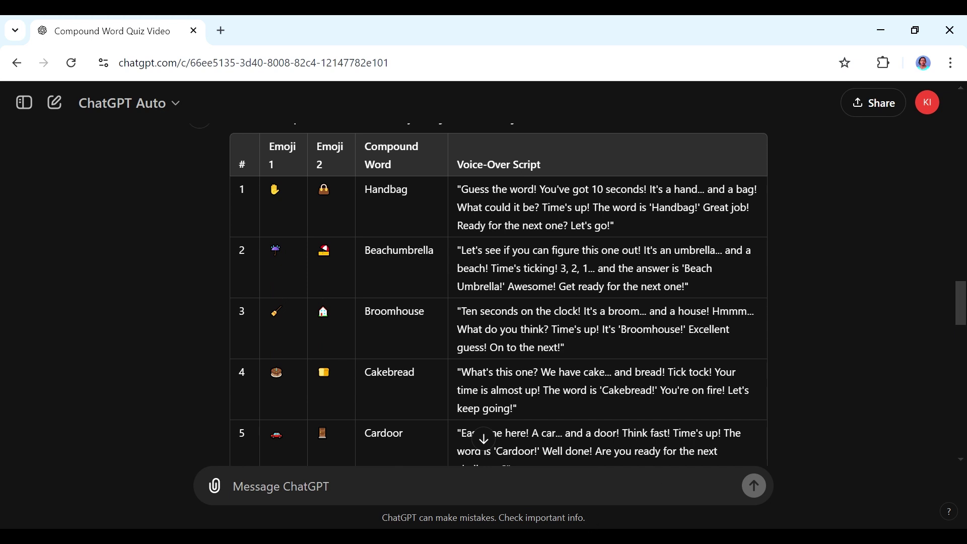
left_click_drag(616, 226, 457, 190)
right_click(482, 201)
left_click(501, 213)
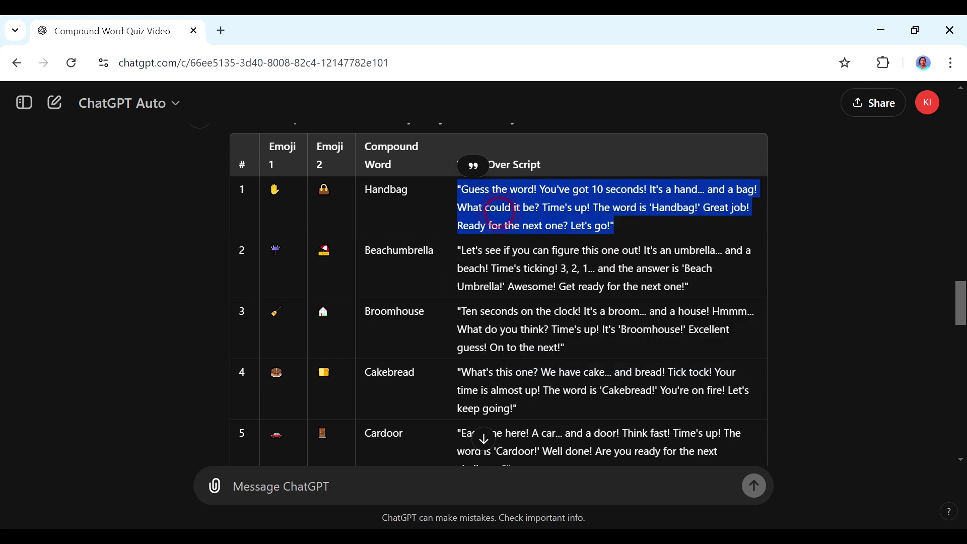
key("alt+Tab")
left_click(464, 274)
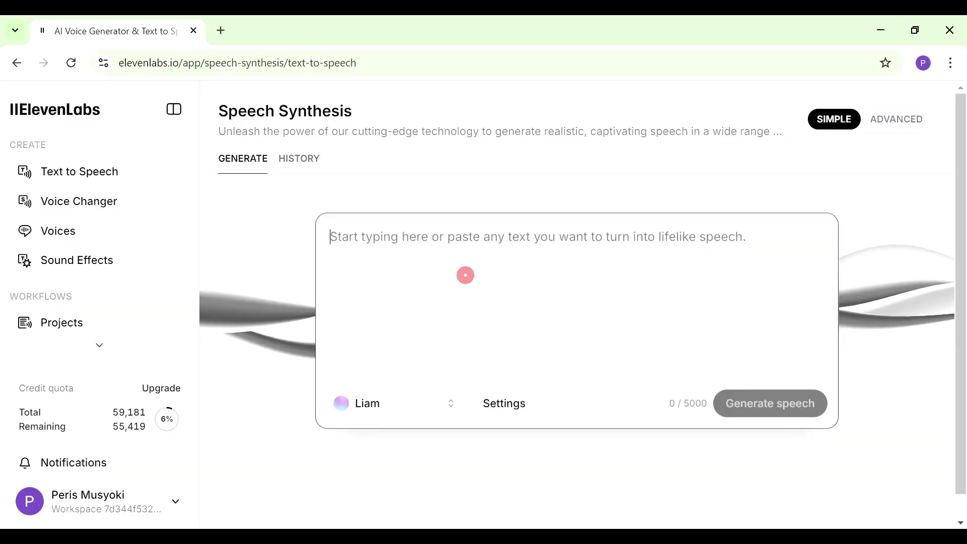
key("ctrl+v")
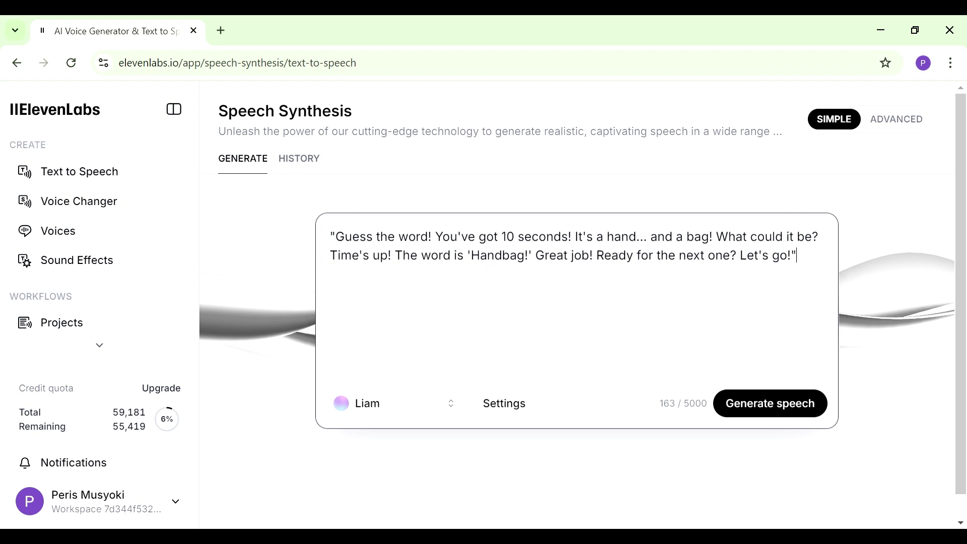
- Delete "It's a hand... and a bag! What could it be?" from the script and cut everything from "Time's up!" onward to the clipboard
left_click(576, 237)
left_click_drag(576, 236, 821, 237)
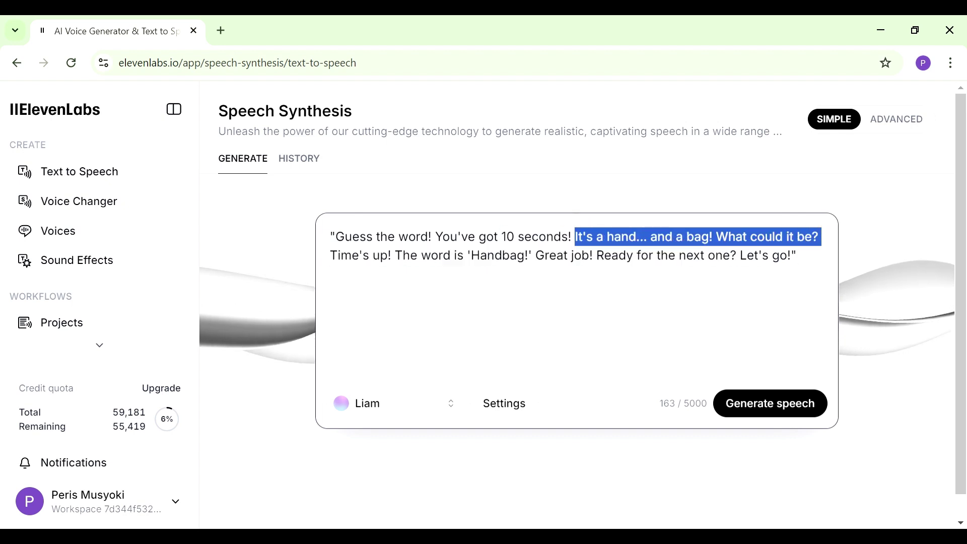
key("BackSpace")
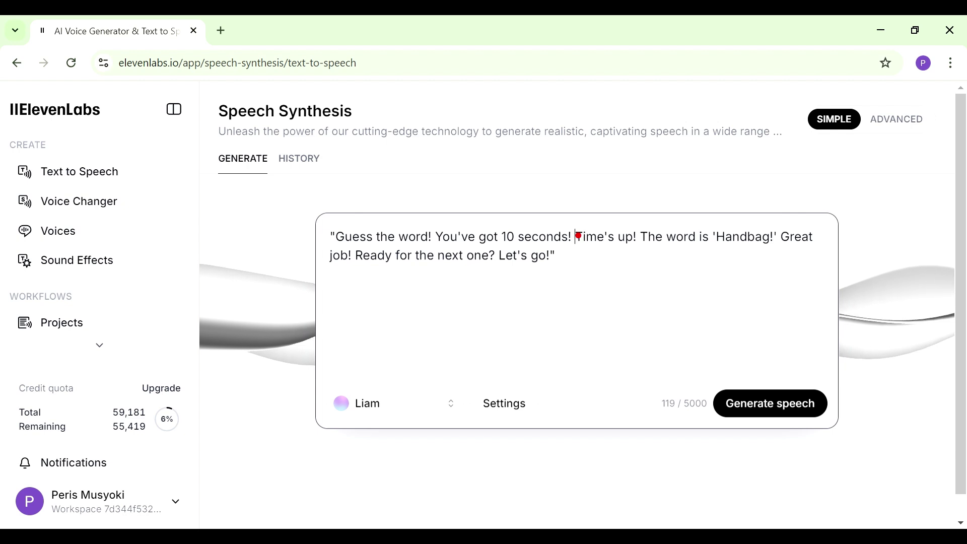
left_click_drag(579, 236, 556, 255)
right_click(603, 238)
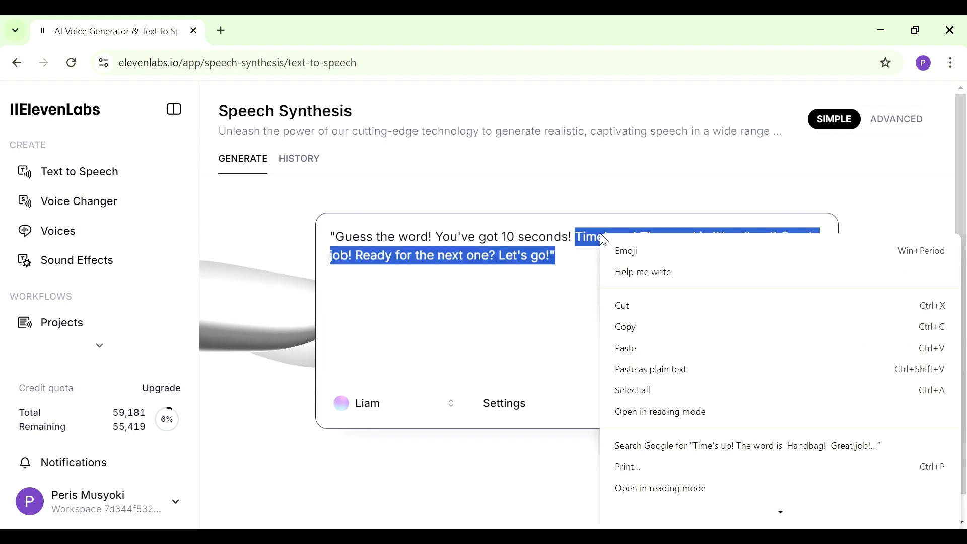
left_click(627, 307)
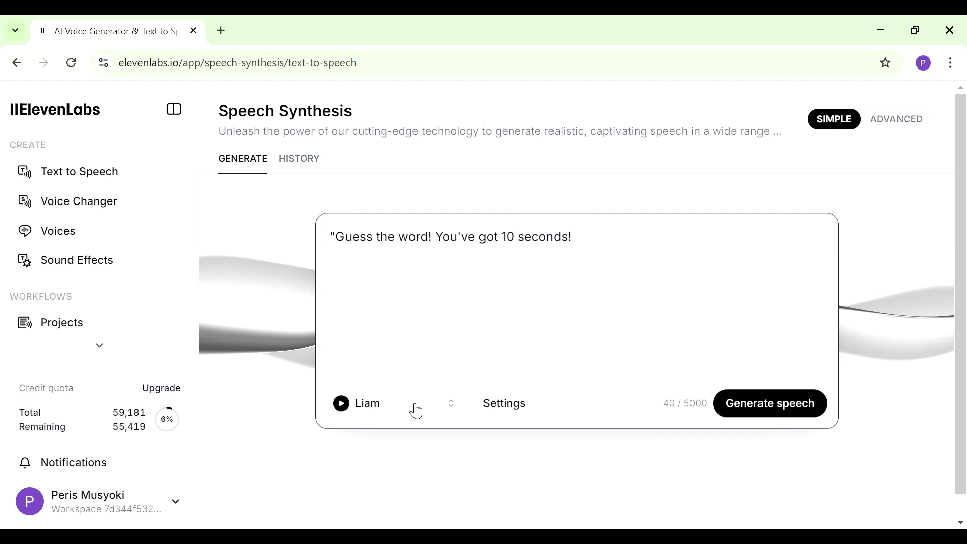
- Look through the voice choices, keep Liam, then generate and download the speech for "Guess the word! You've got 10 seconds!"
left_click(416, 409)
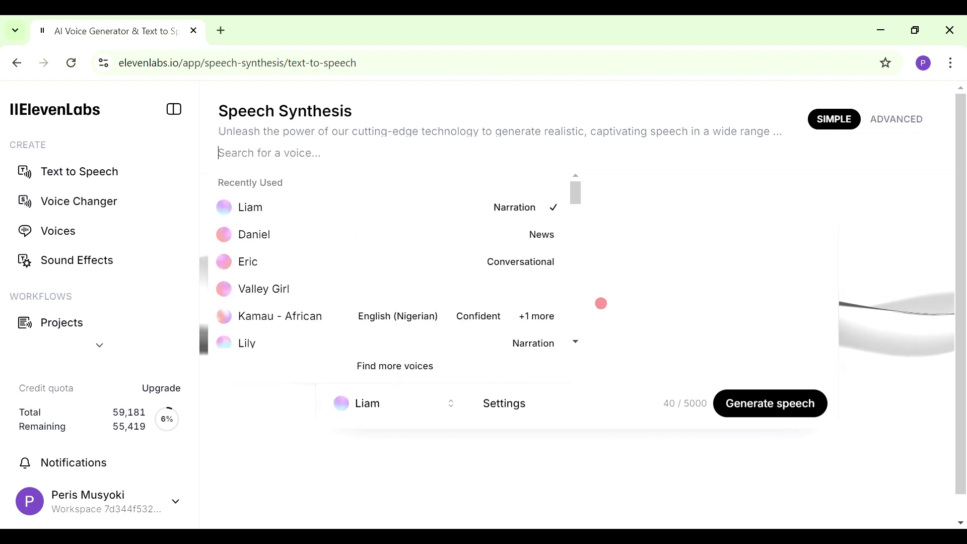
left_click(601, 304)
left_click(760, 406)
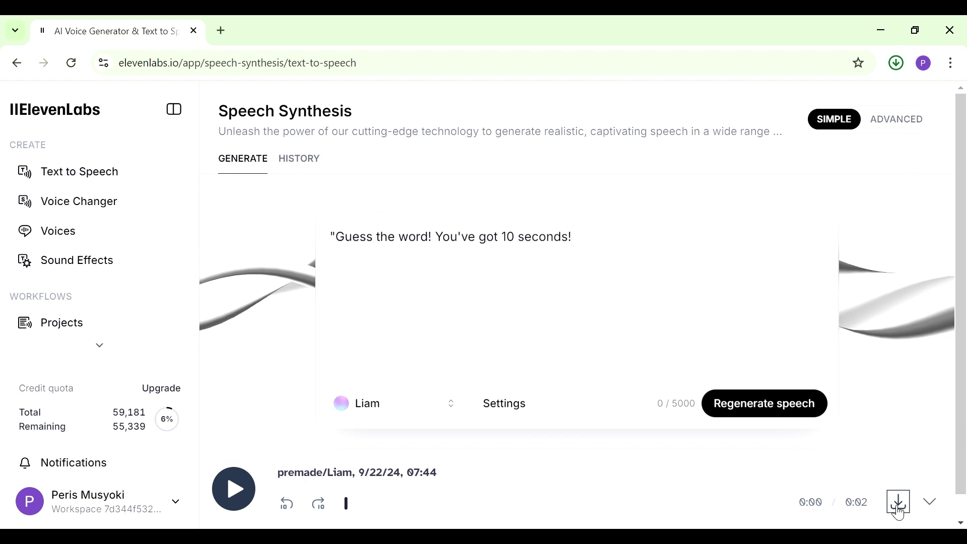
- Replace the text with the cut "Time's up! The word is 'Handbag!'" passage, then generate and download its speech
key("ctrl+a")
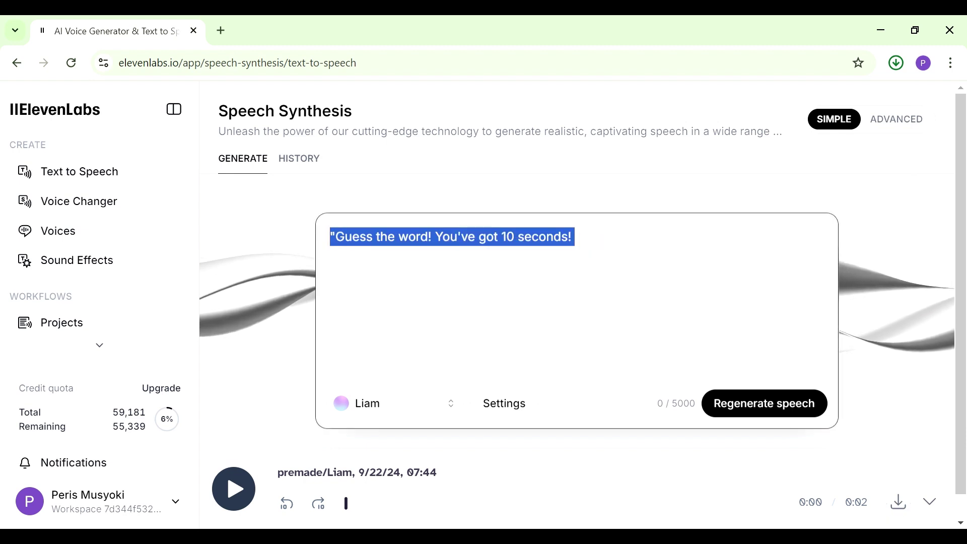
key("ctrl+v")
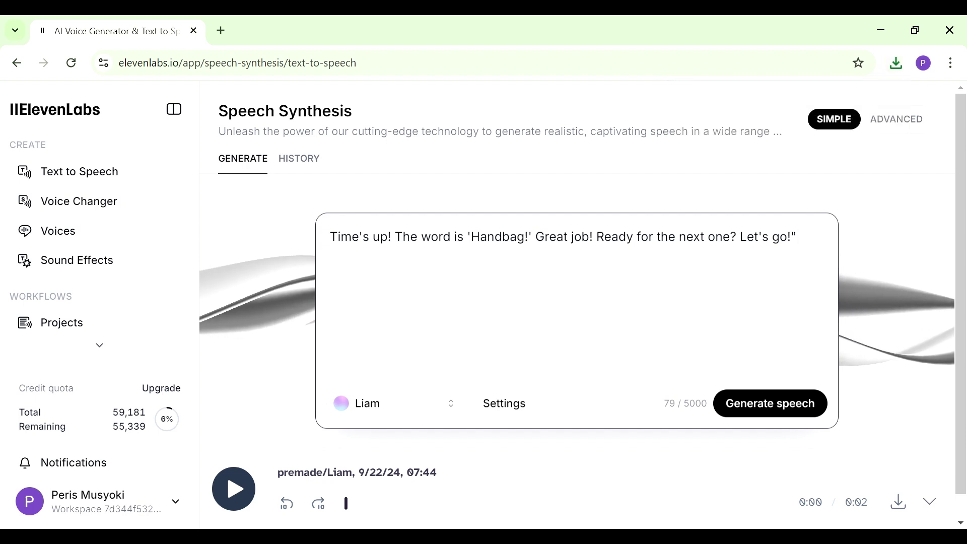
left_click(739, 401)
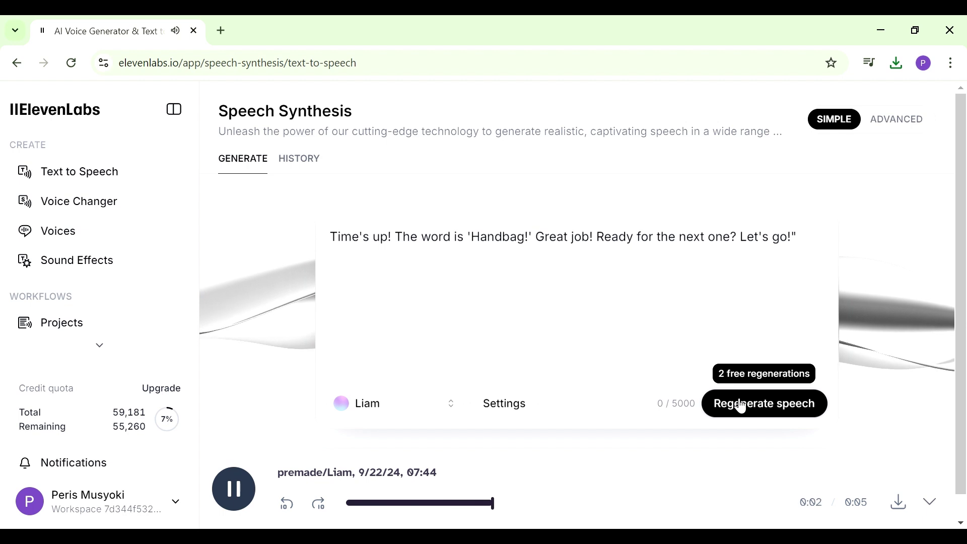
left_click(897, 505)
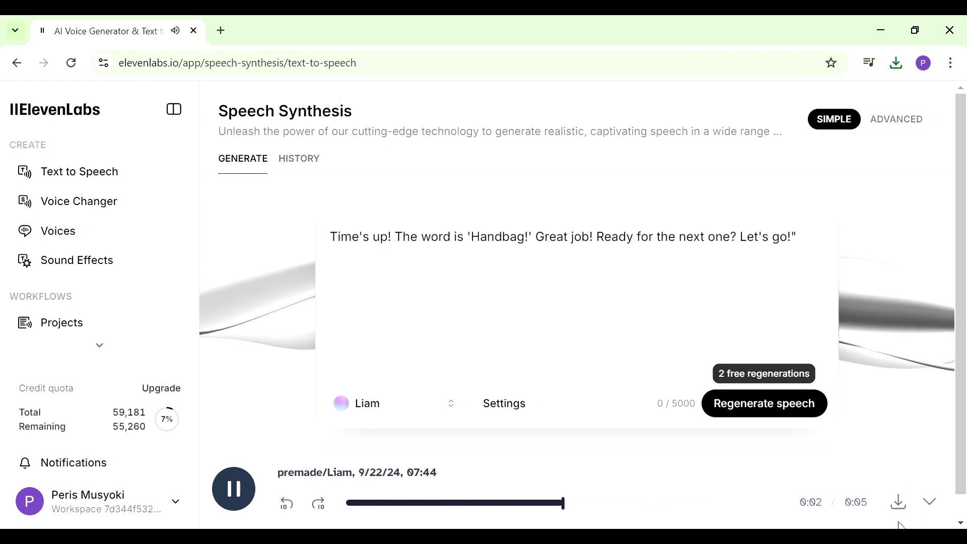
left_click(897, 505)
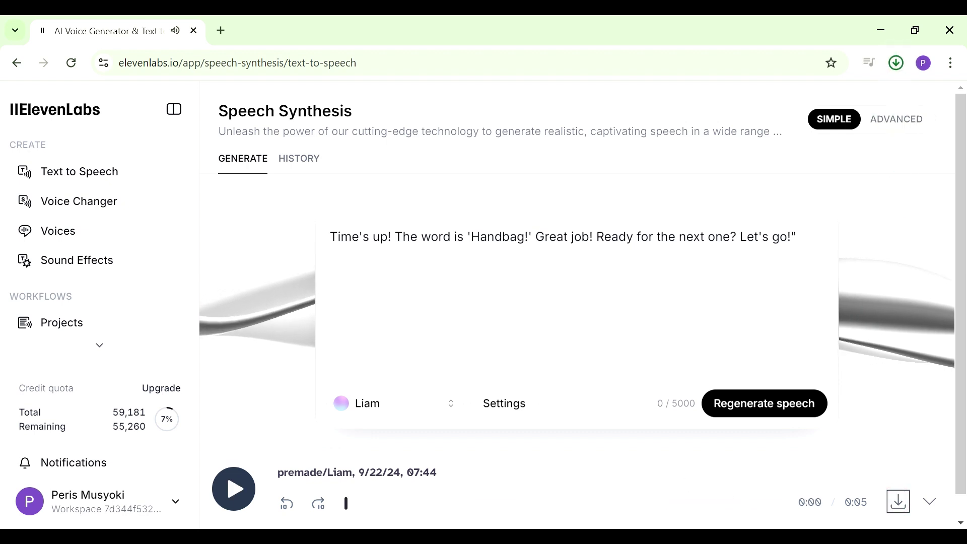
- Leave ElevenLabs for the YouTube Studio audio library and preview the Mirage melody track
key("alt+Tab")
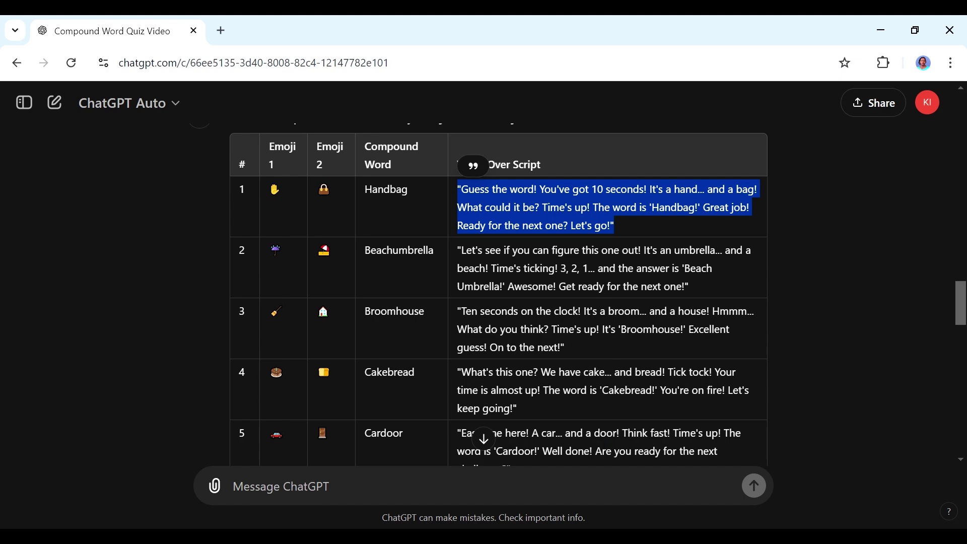
left_click(693, 280)
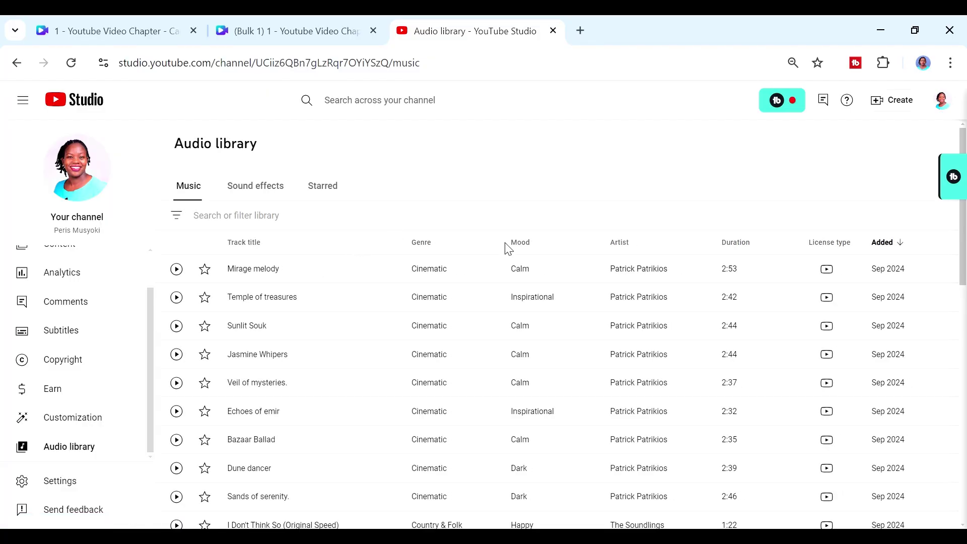
left_click(175, 271)
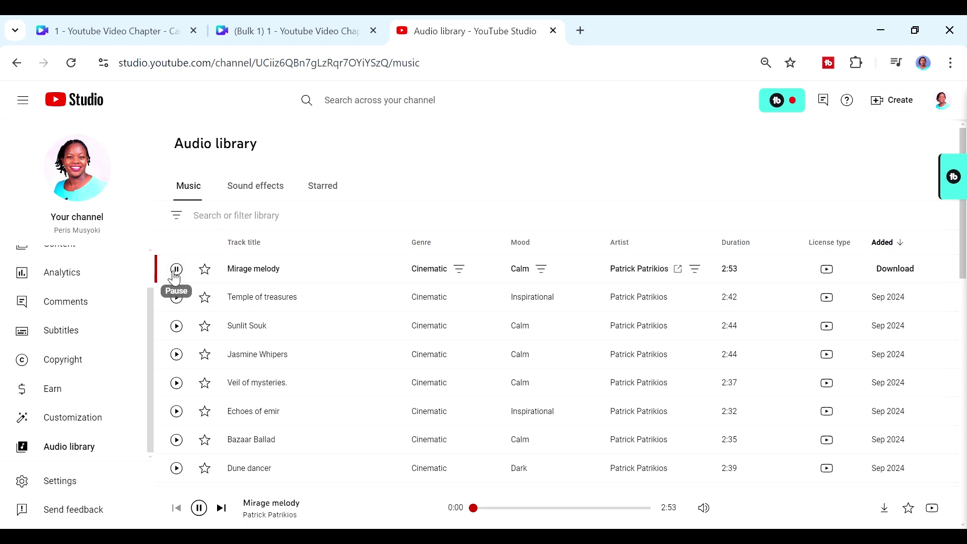
left_click(174, 274)
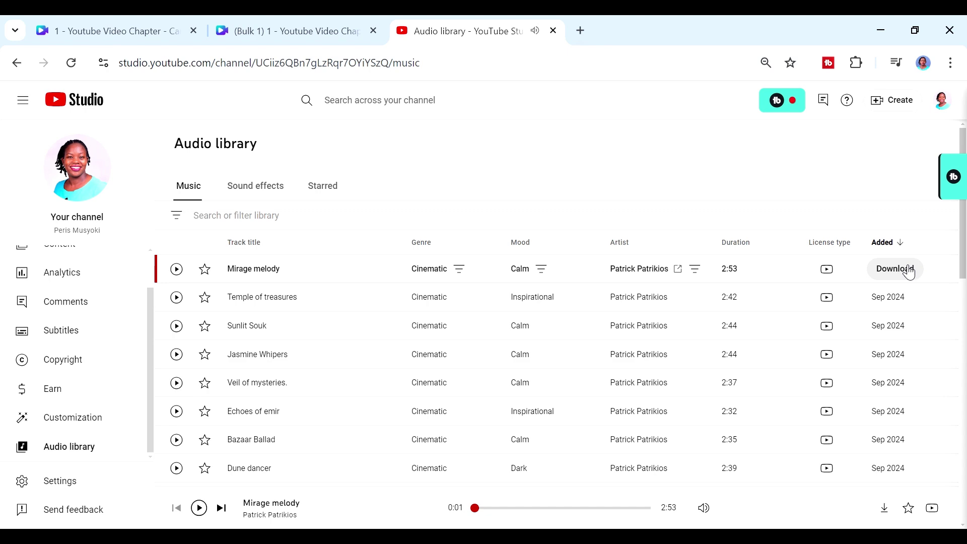
- Switch back to the Canva bulk design and add the uploaded Rainbow Forest audio as background music from the start of page 1
left_click(276, 28)
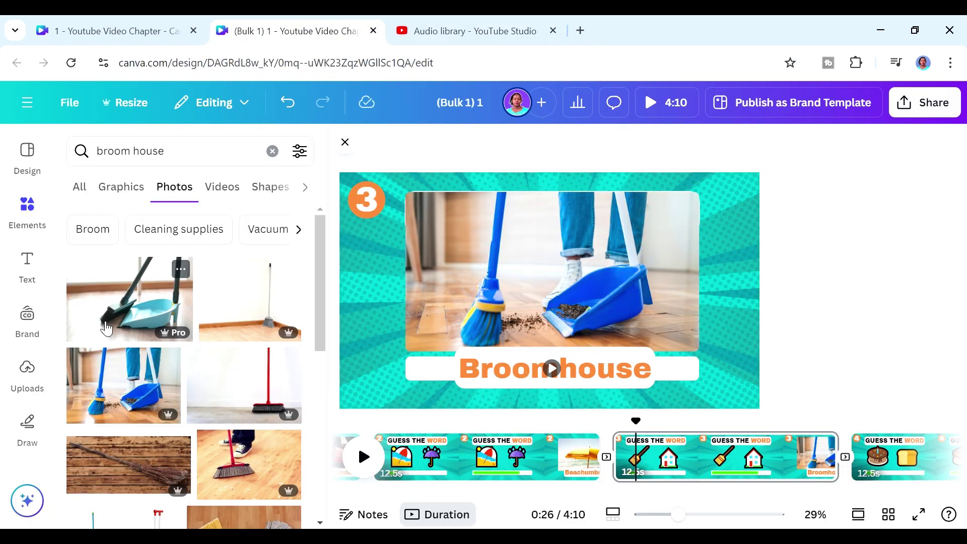
left_click(30, 379)
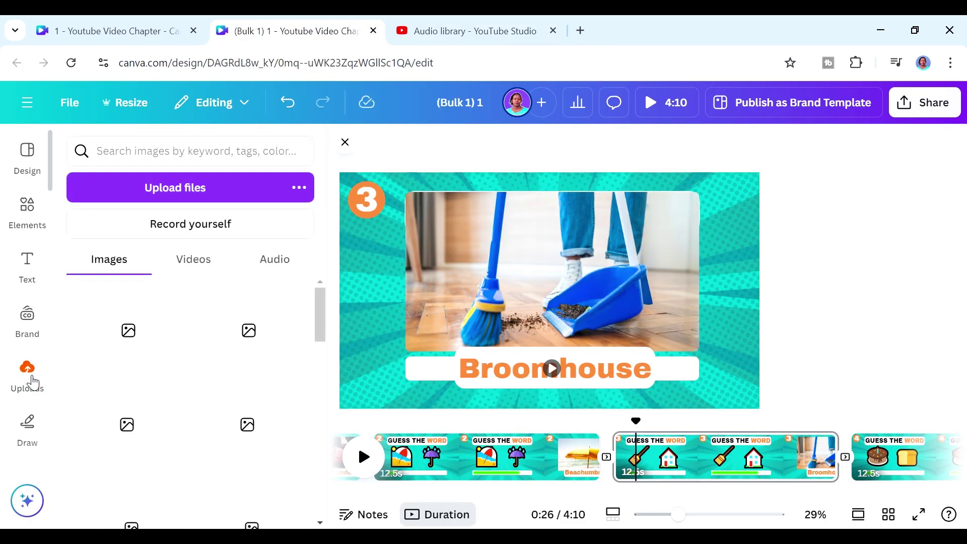
left_click(158, 195)
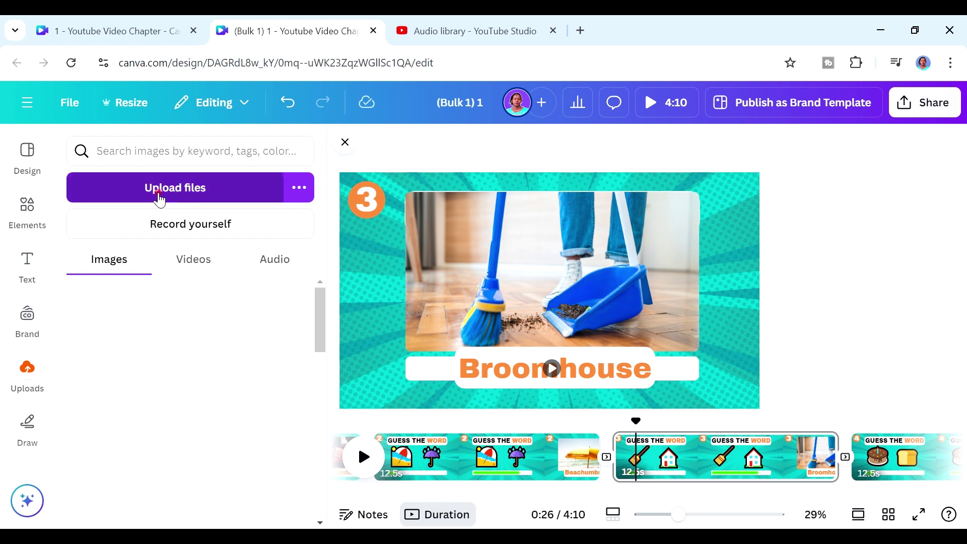
left_click(352, 354)
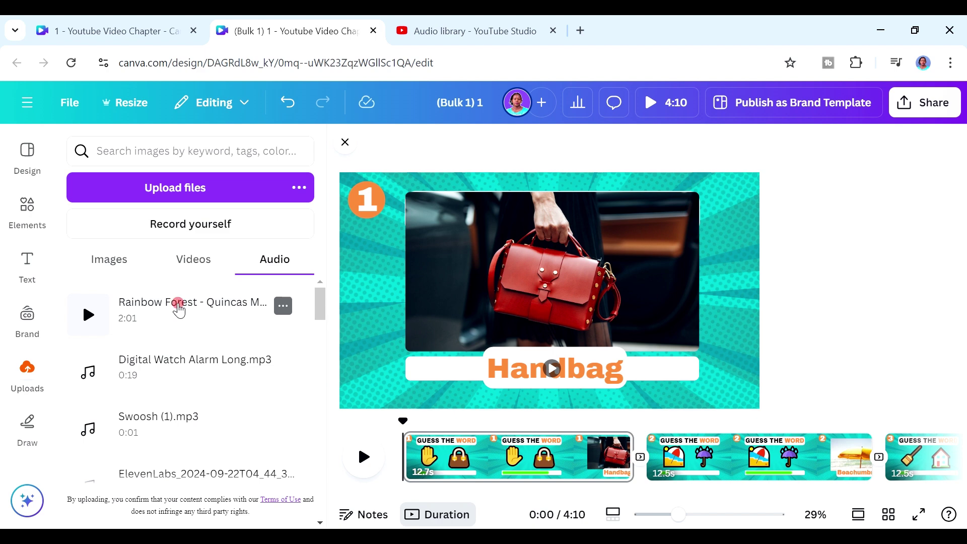
left_click(179, 306)
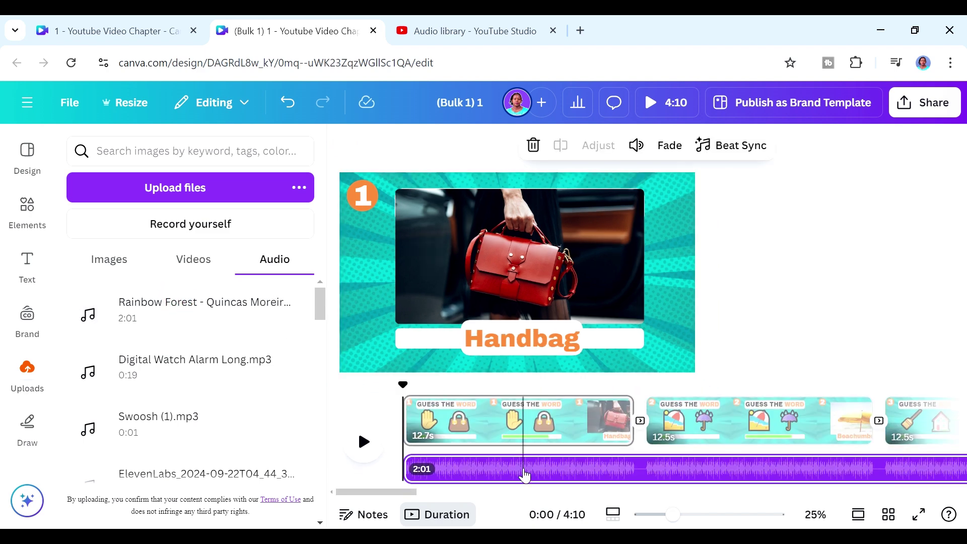
- Preview the uploaded 2-second ElevenLabs intro clip and add it at the start of page 1
scroll(168, 406, "down", 1)
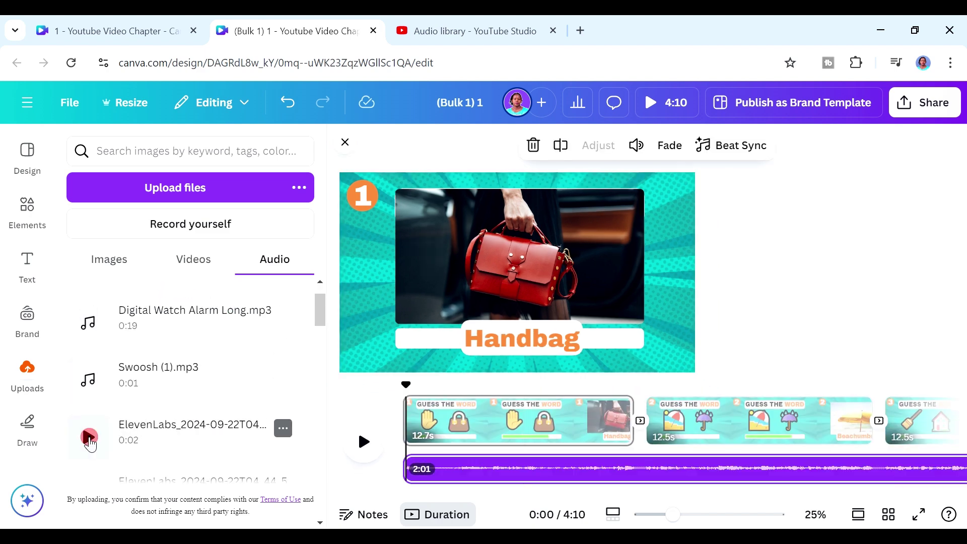
left_click(89, 437)
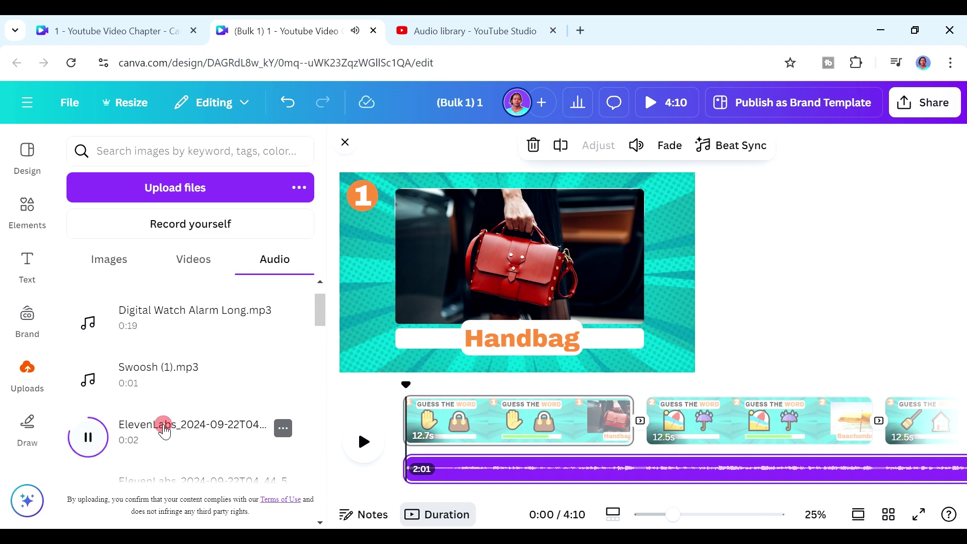
left_click(163, 429)
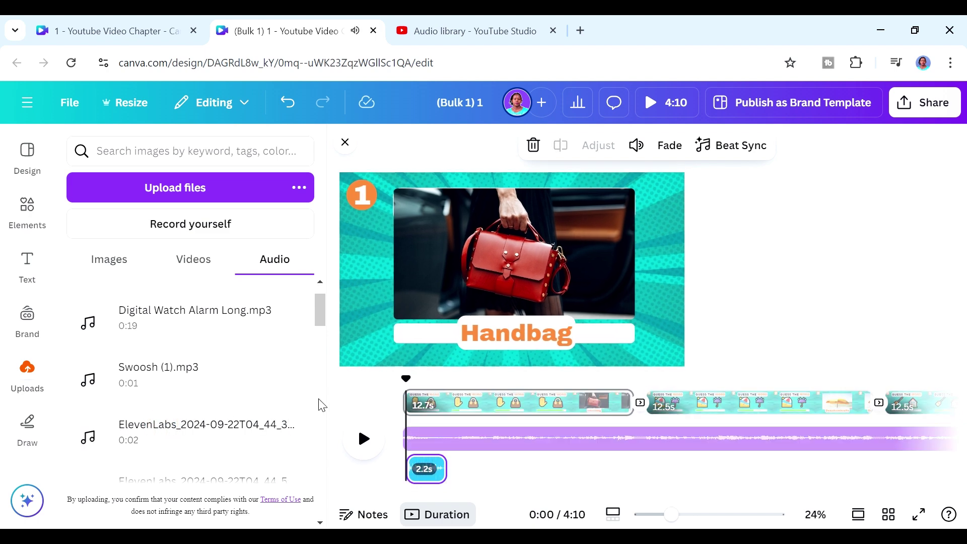
- Preview the uploaded 11L-Alarm_clock sound, add it at page 1's answer reveal and trim it to a short clip
left_click(346, 424)
left_click_drag(319, 309, 324, 376)
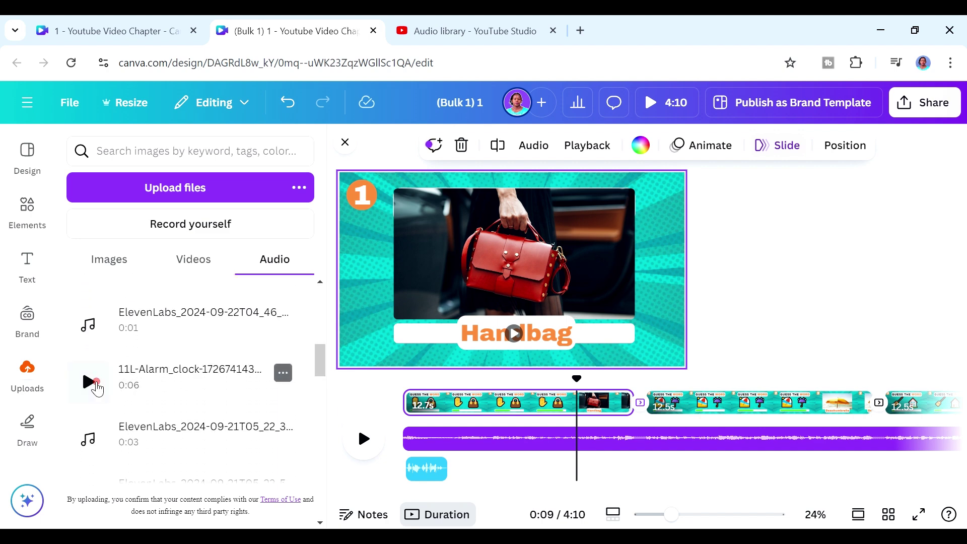
left_click(91, 383)
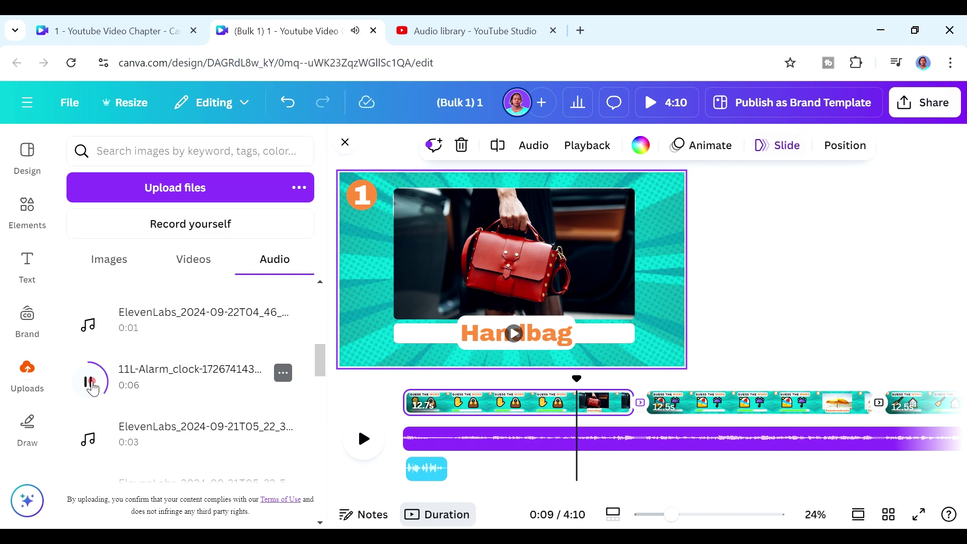
left_click(92, 384)
left_click(126, 388)
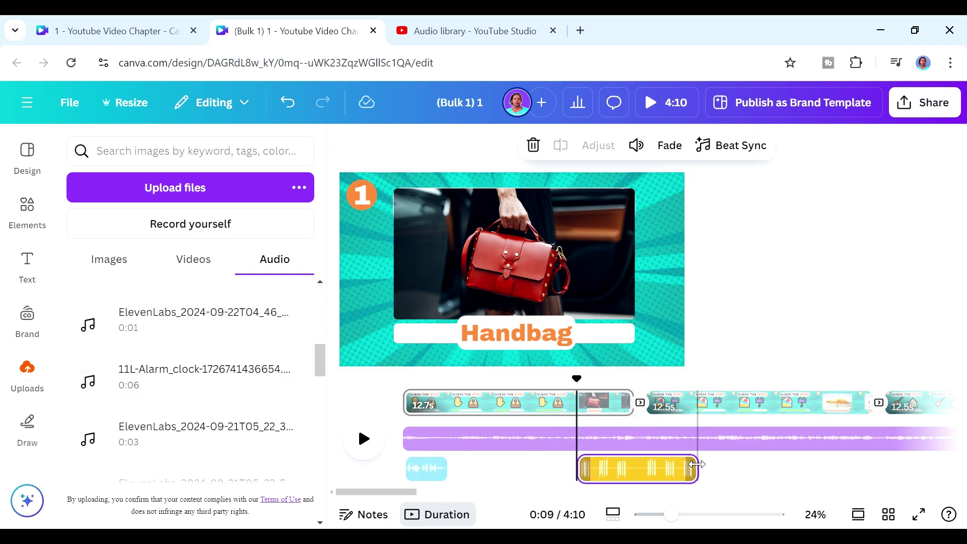
left_click(695, 468)
left_click_drag(636, 480, 594, 470)
- Add Swoosh (1).mp3 and the 5-second ElevenLabs answer voice-over at page 1's Handbag reveal
scroll(146, 398, "up", 5)
left_click(146, 398)
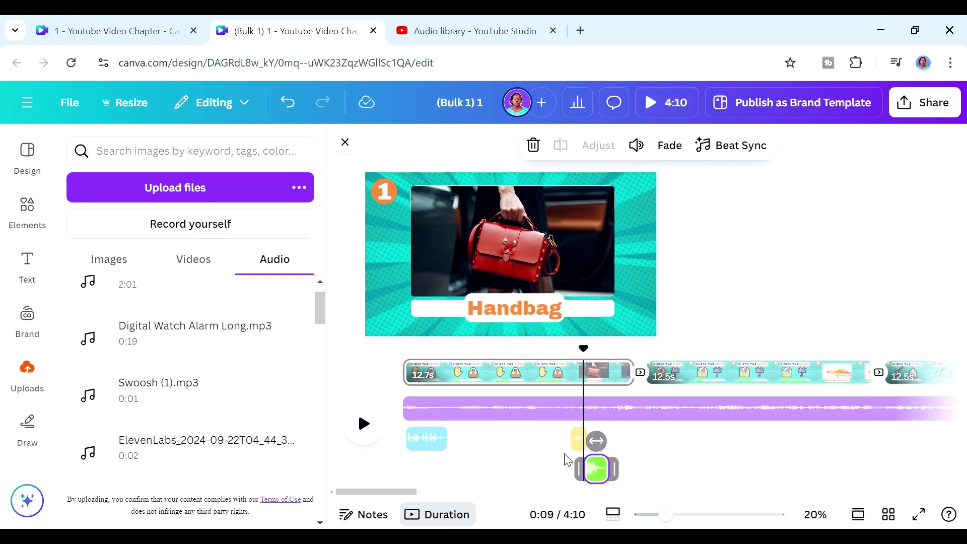
scroll(158, 353, "down", 3)
left_click(157, 339)
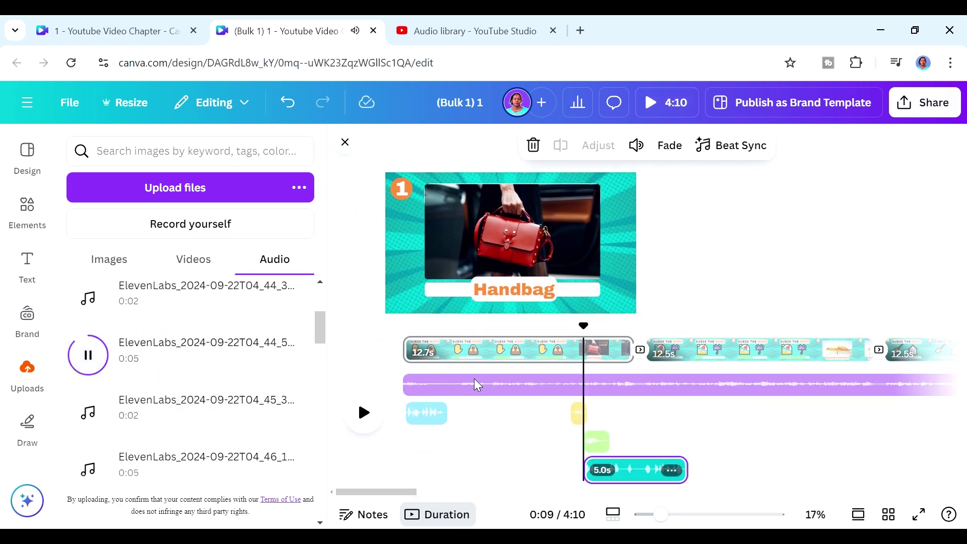
- Copy the alarm and swoosh clips to page 2's answer reveal, add the next 5-second ElevenLabs voice-over there and align the clips
right_click(579, 435)
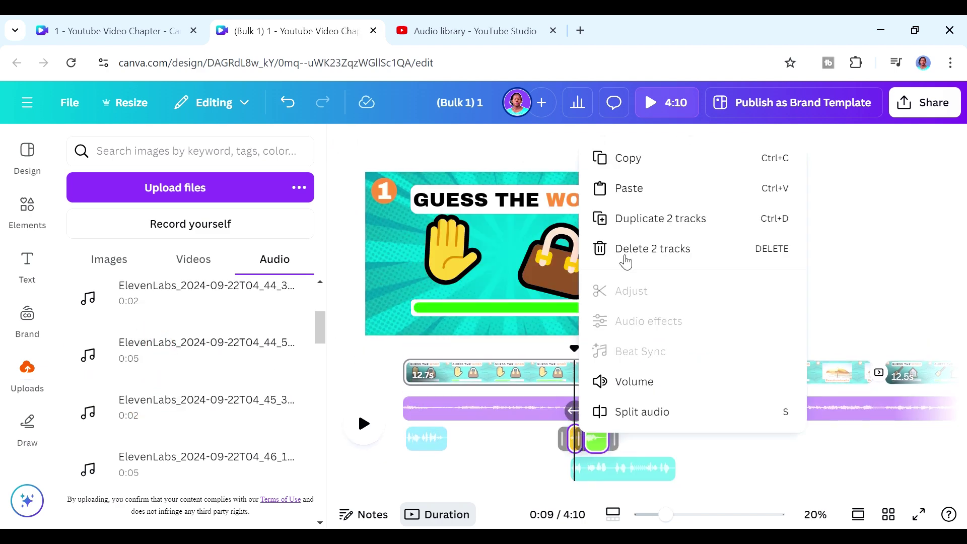
left_click(628, 157)
left_click_drag(584, 348, 821, 348)
key("ctrl+v")
left_click(151, 462)
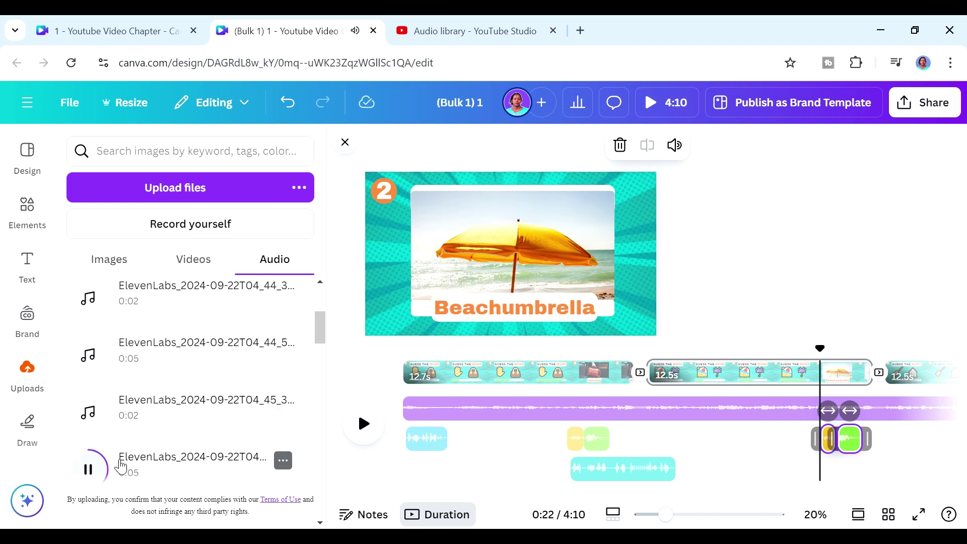
left_click_drag(796, 443, 782, 443)
left_click_drag(821, 439, 818, 439)
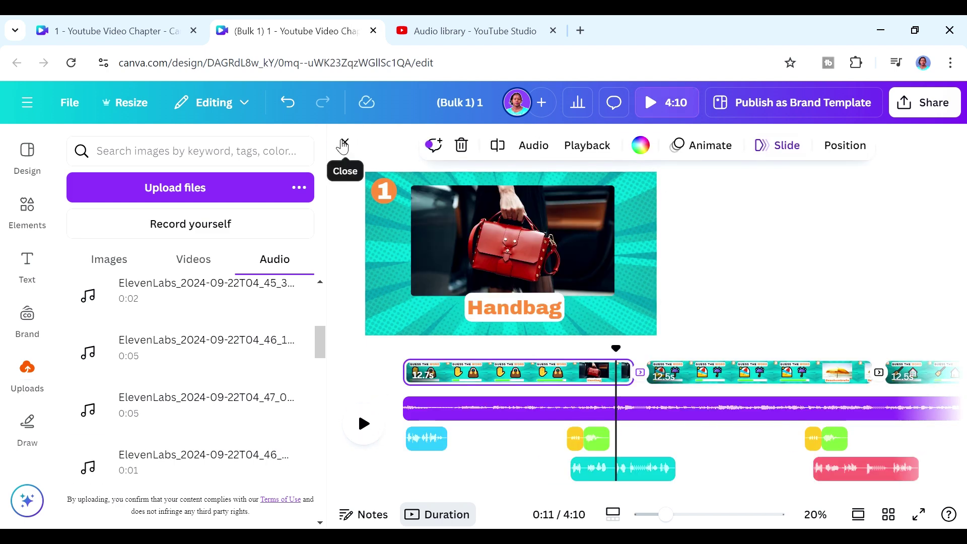
left_click(342, 140)
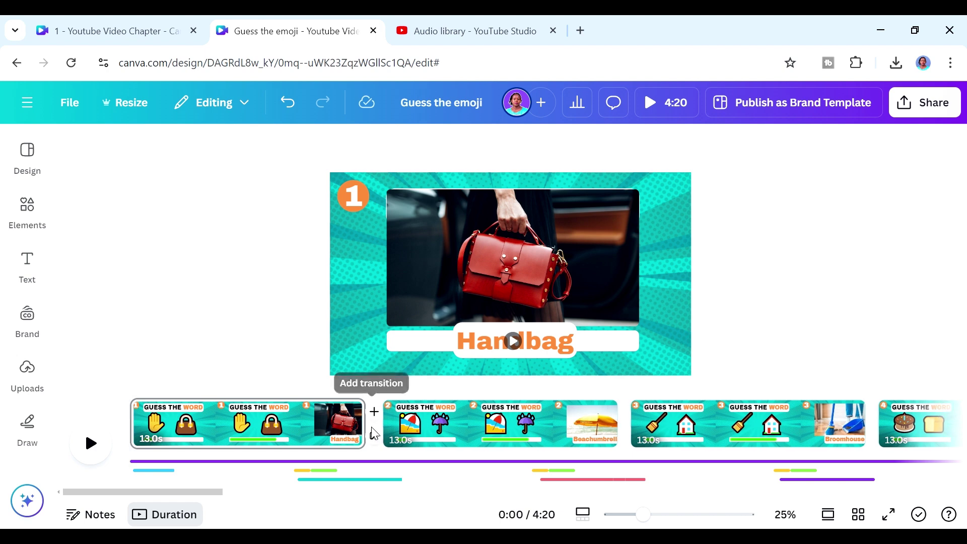
- Add a Slide transition after page 1 and apply it between all pages
left_click(382, 436)
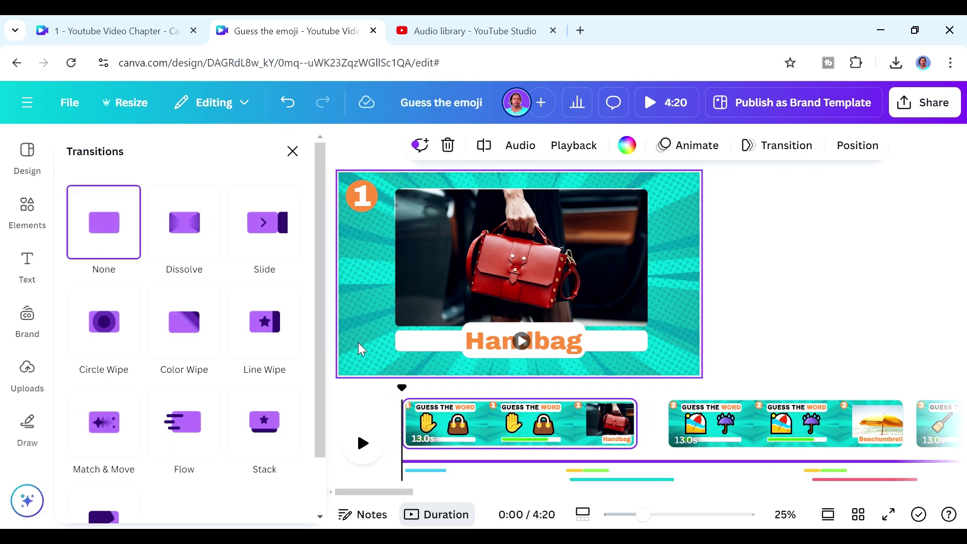
left_click(274, 221)
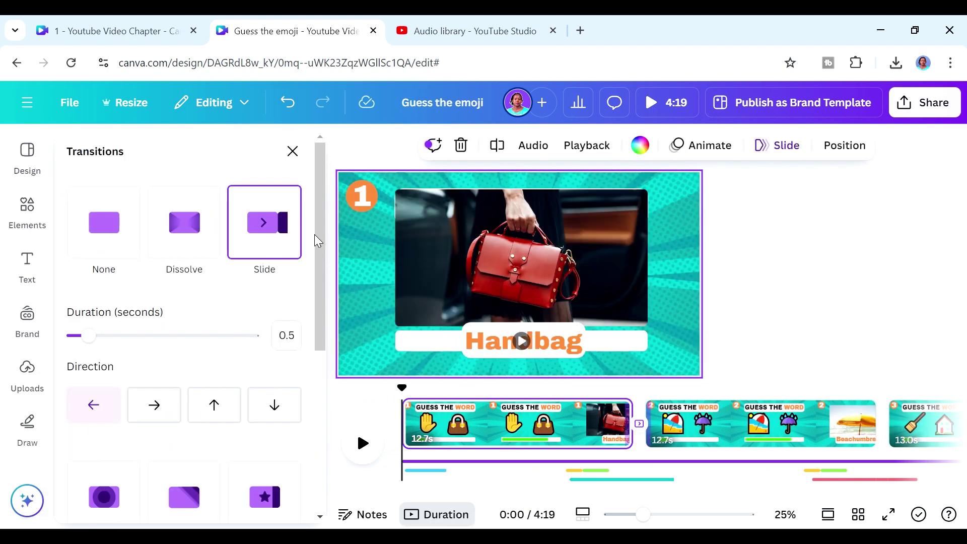
left_click_drag(318, 237, 293, 458)
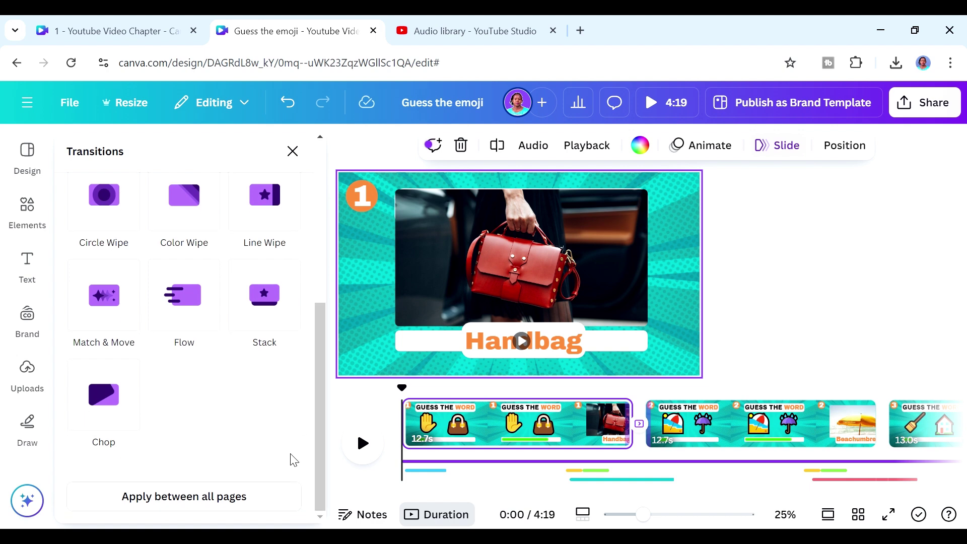
left_click(235, 499)
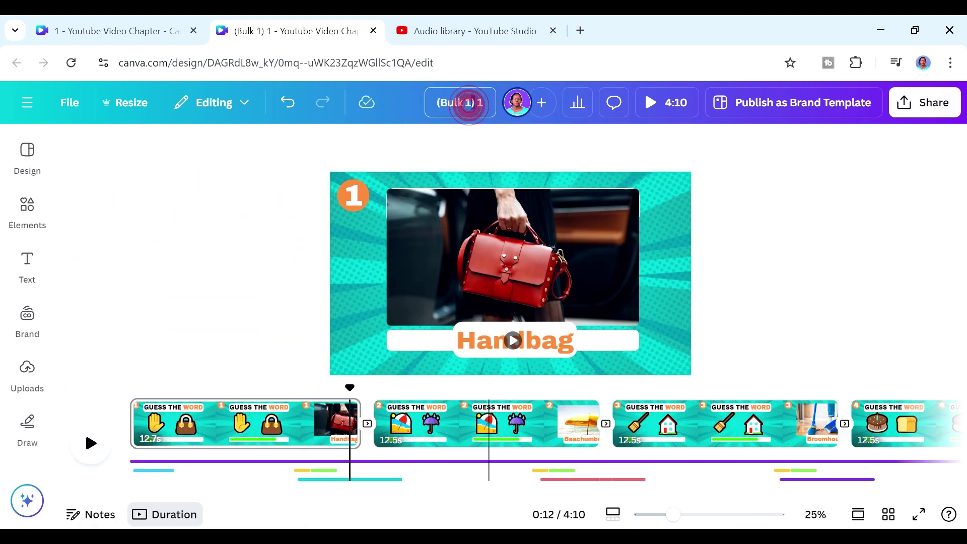
- Title the design "Guess the emoji" and download all 20 pages as a 1080p MP4 video
type("Guess the emoji")
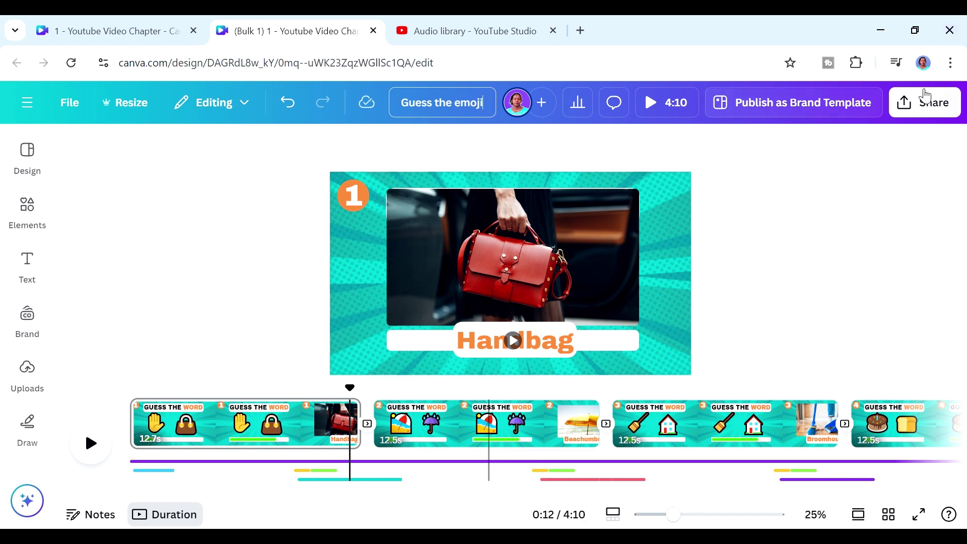
left_click(926, 102)
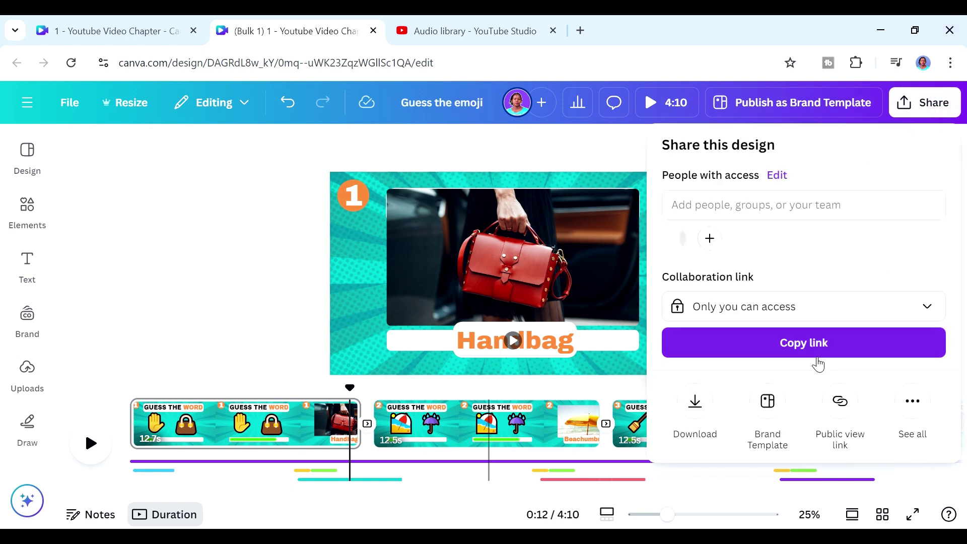
left_click(697, 402)
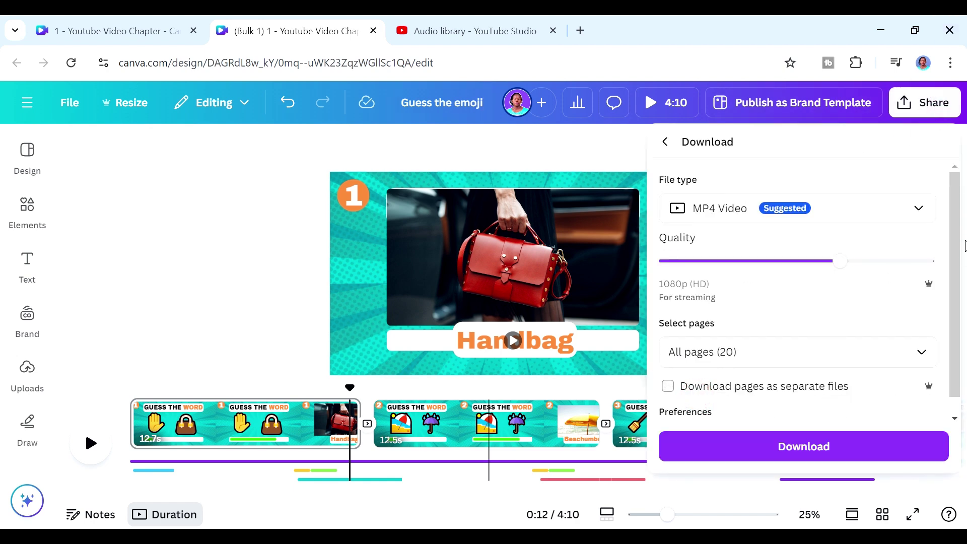
left_click_drag(956, 248, 956, 341)
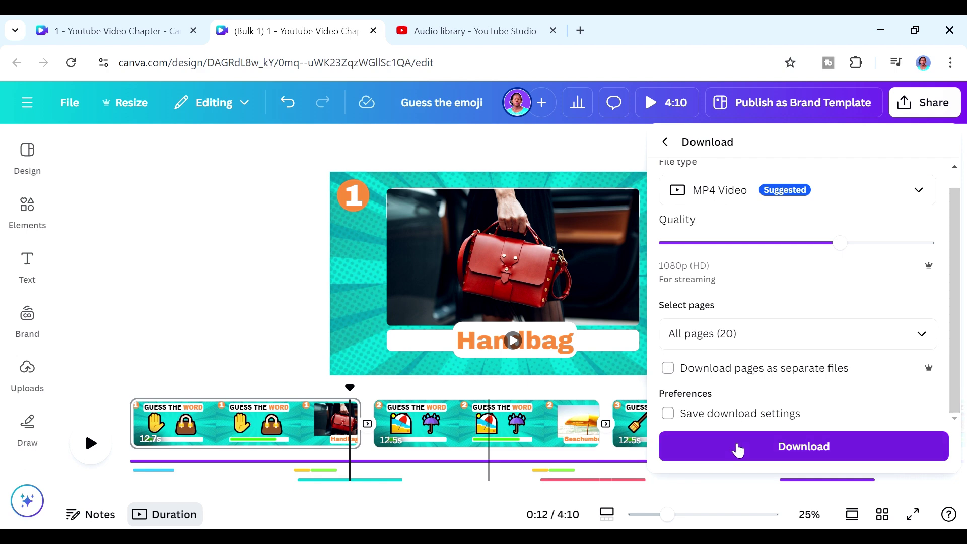
left_click(738, 447)
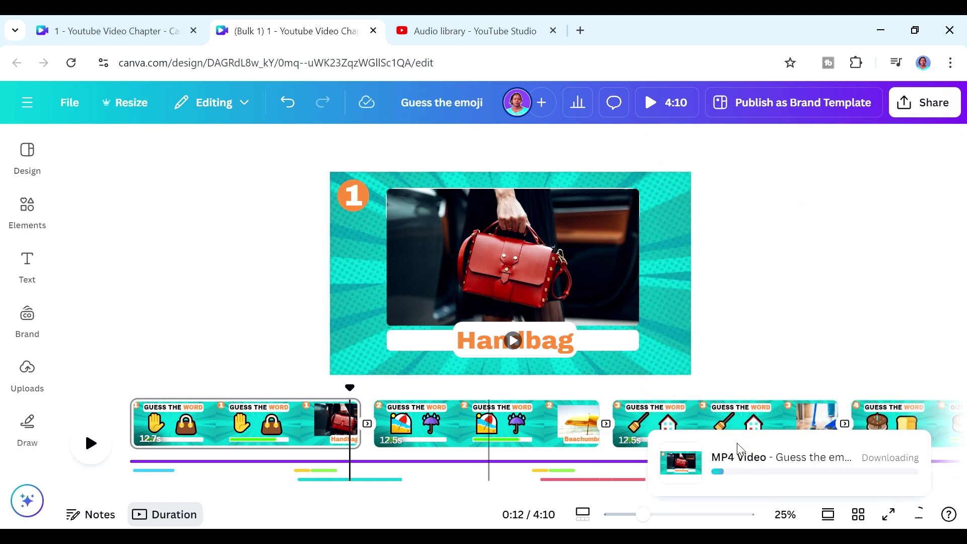